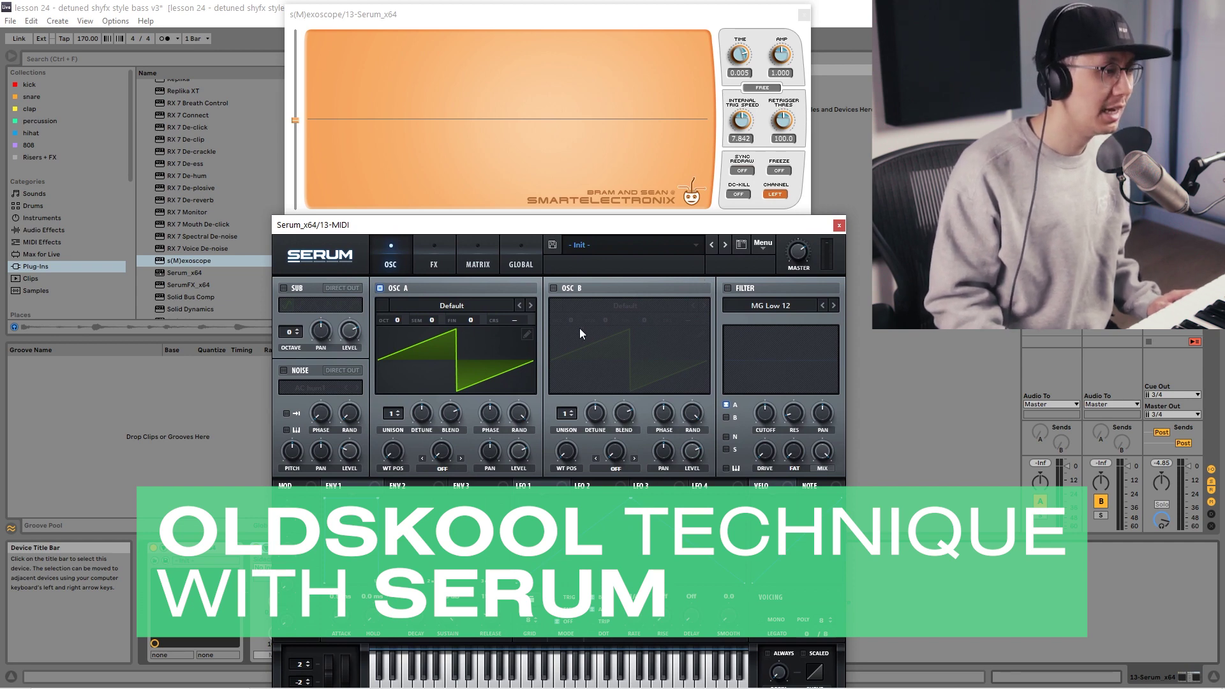
Load the Analog_BD_Sin wavetable from the Analog category into oscillator A
click(454, 304)
mouse_move(452, 321)
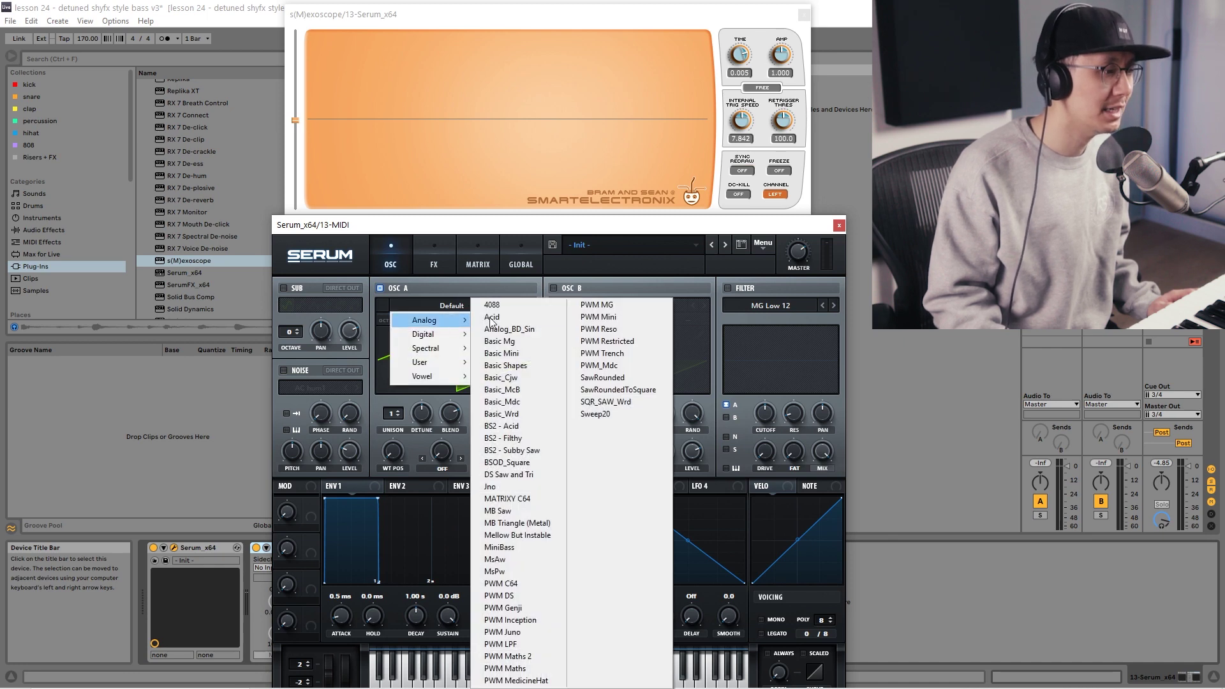
click(541, 327)
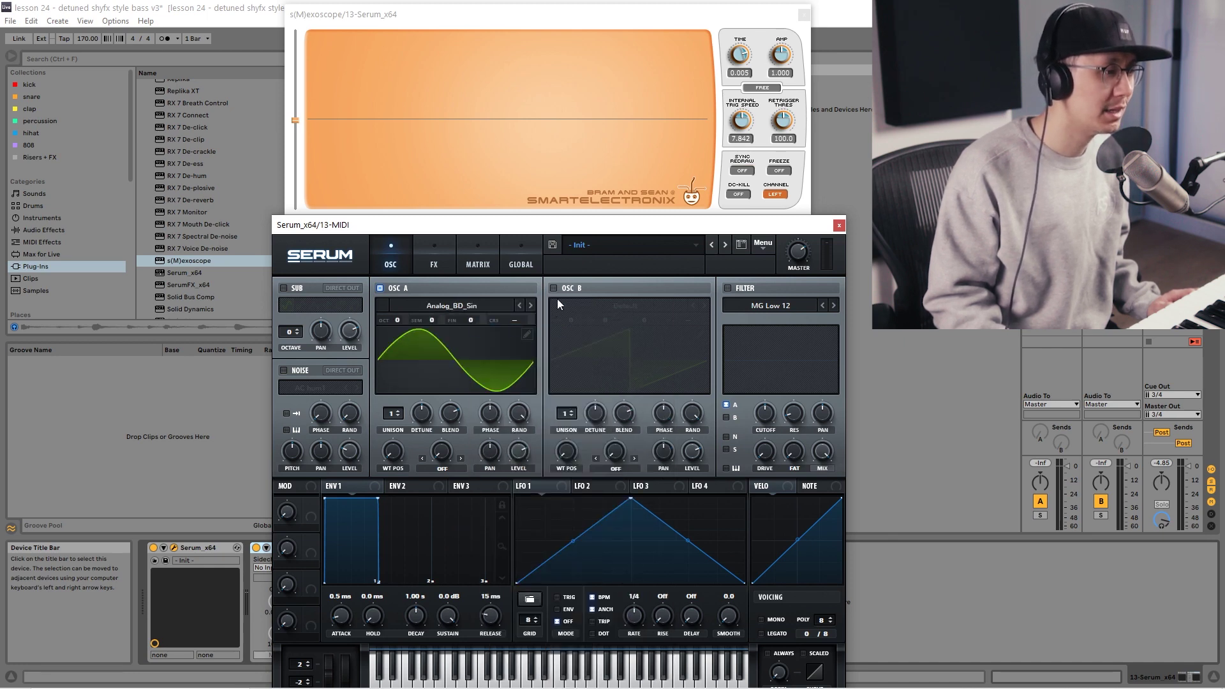
Enable oscillator B and load the Analog_BD_Sin wavetable into it
click(553, 288)
click(565, 308)
mouse_move(624, 324)
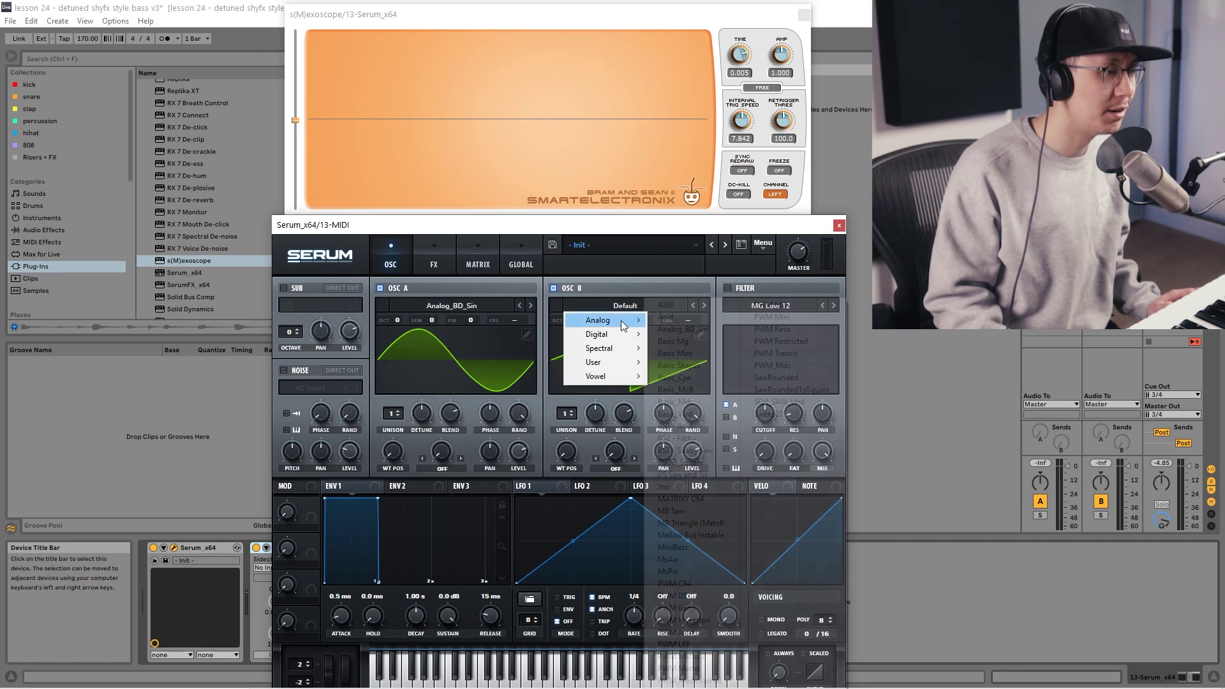
click(687, 328)
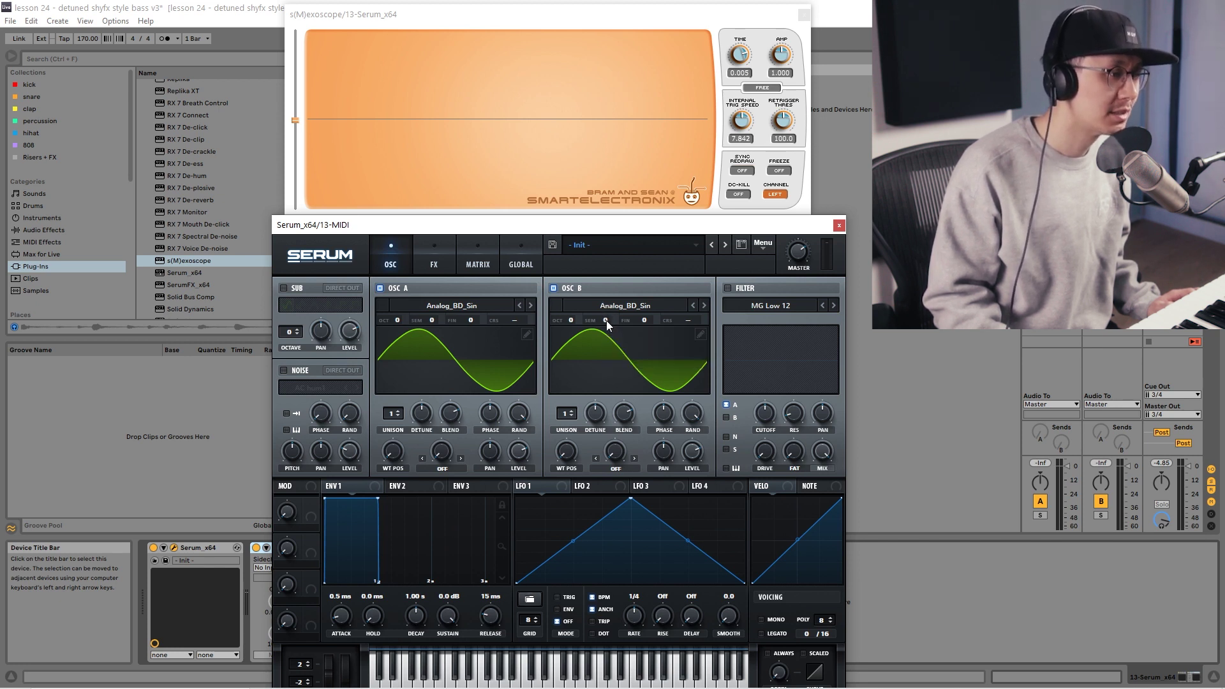
Transpose oscillator B up by 2 semitones, leaving its fine tuning at 0
drag(606, 319, 607, 312)
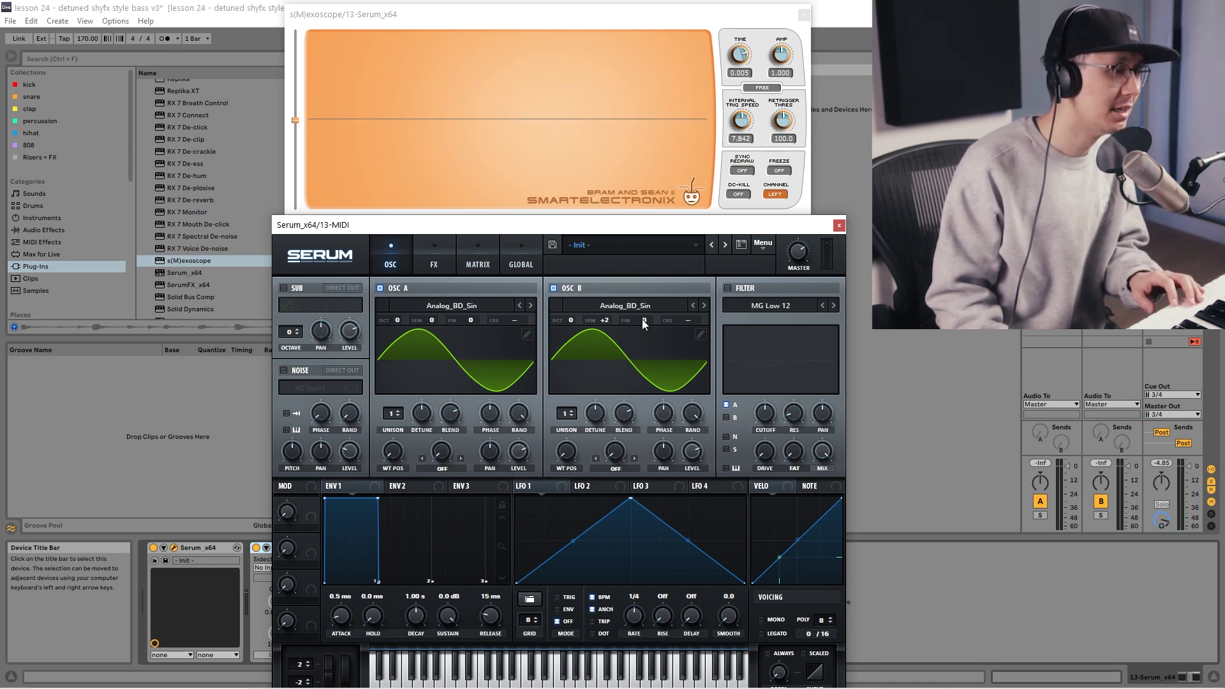
drag(610, 323, 607, 328)
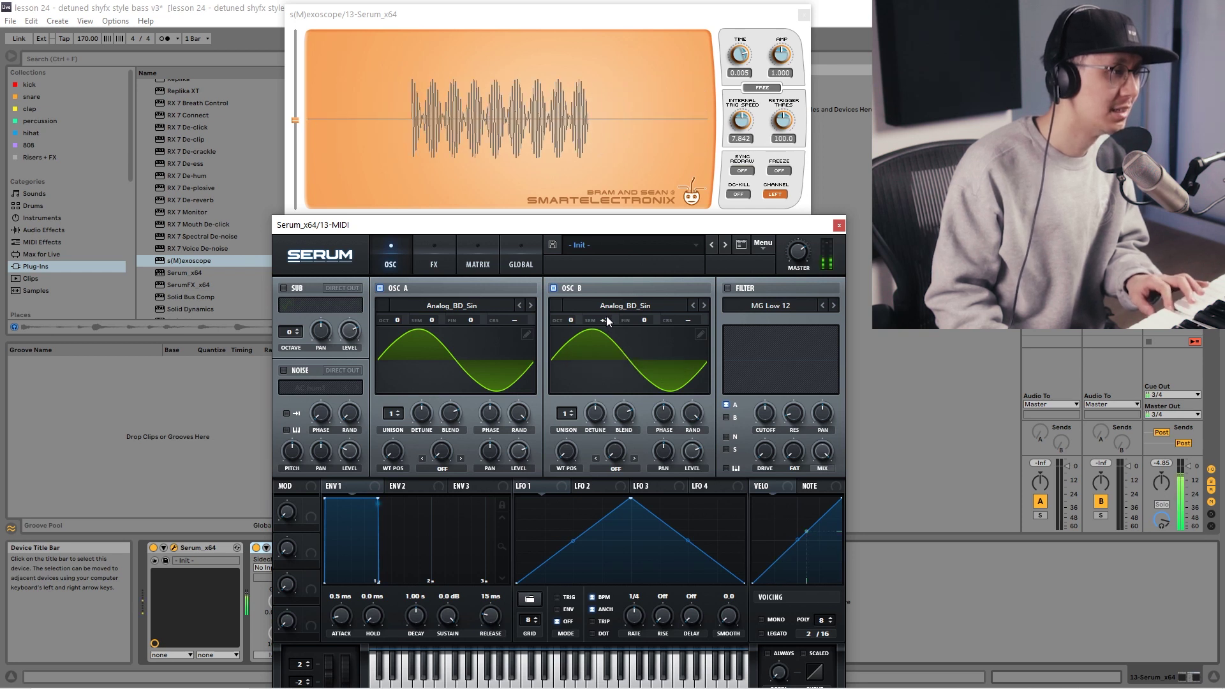
drag(606, 316, 595, 304)
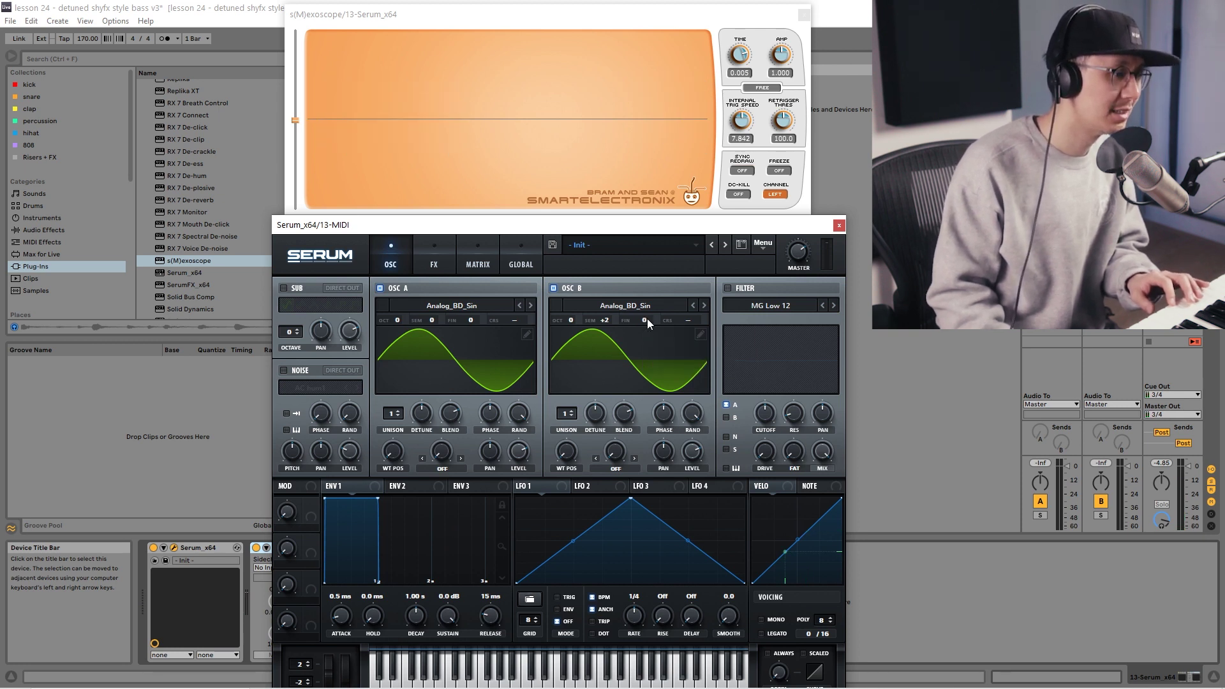
mouse_move(647, 319)
mouse_down()
mouse_move(648, 337)
mouse_move(645, 321)
mouse_up()
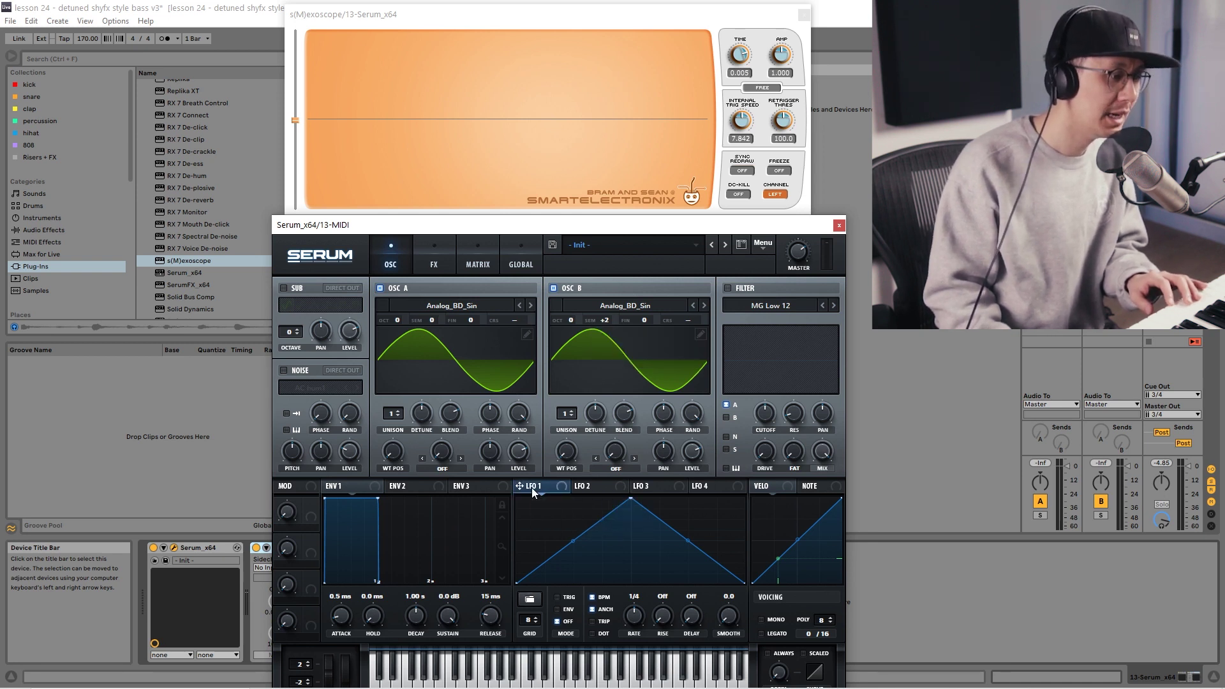
Switch LFO 1 to ENV mode and slow its rate to one bar
click(556, 609)
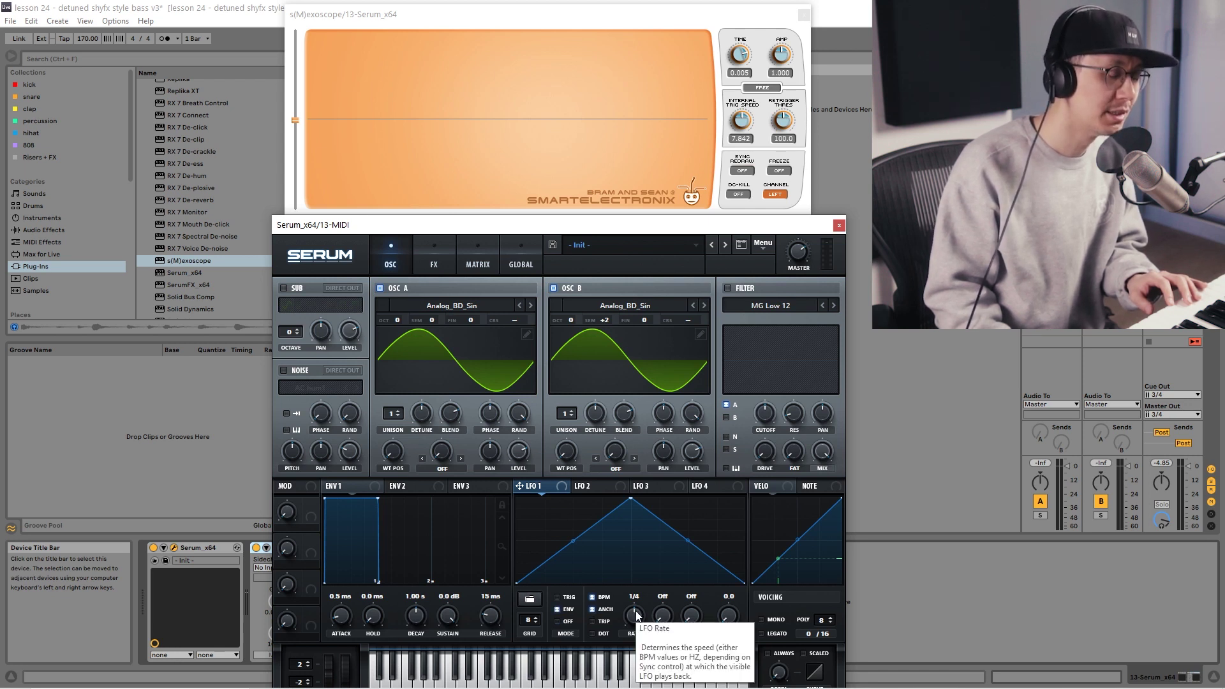
drag(636, 614, 635, 632)
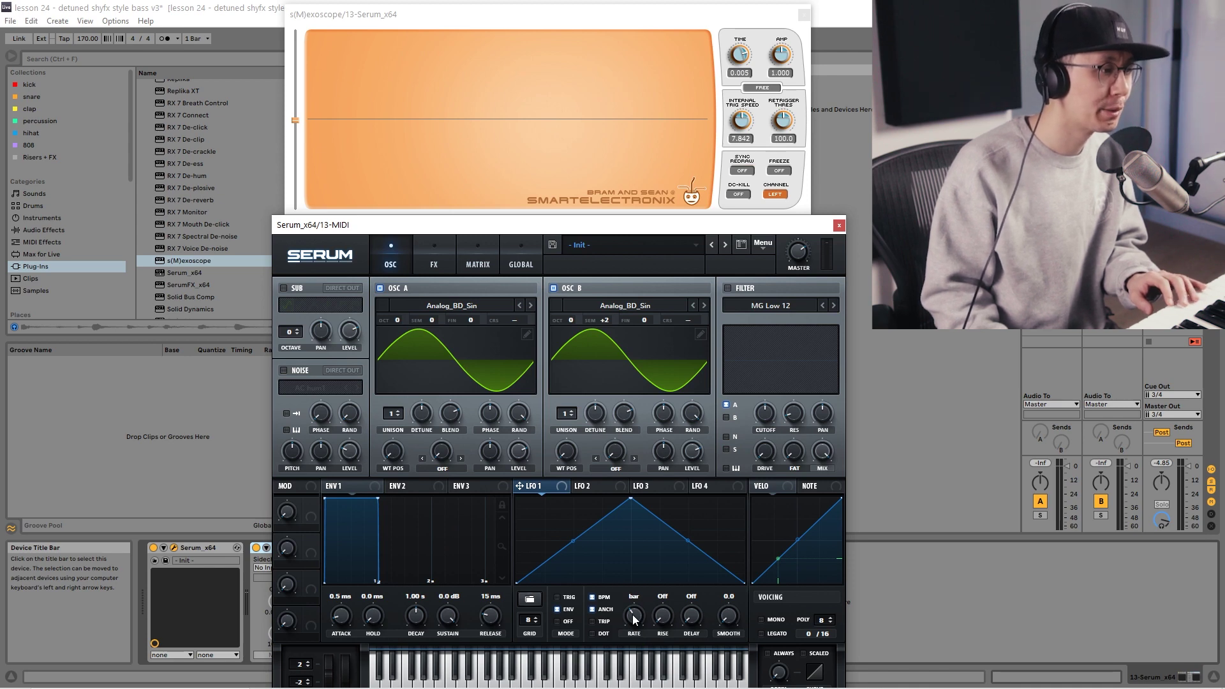
Route LFO 1 to the global master tuning (Mast.Tun) in the modulation matrix with a very small positive amount
click(483, 266)
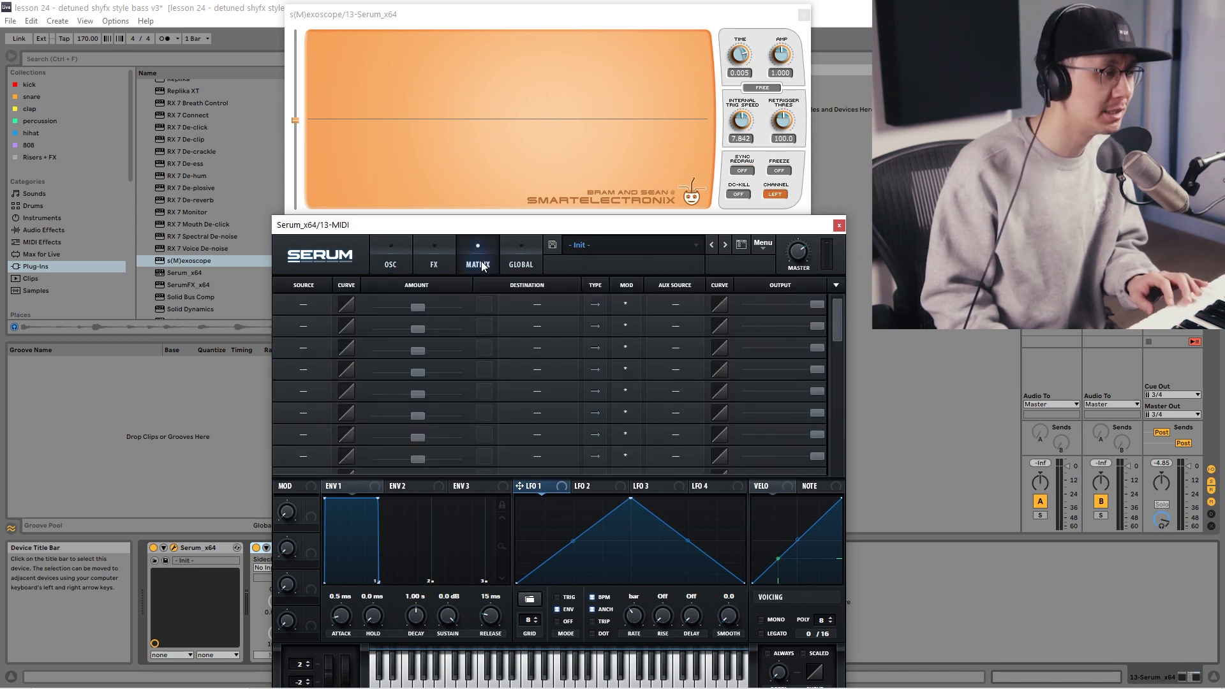
click(312, 304)
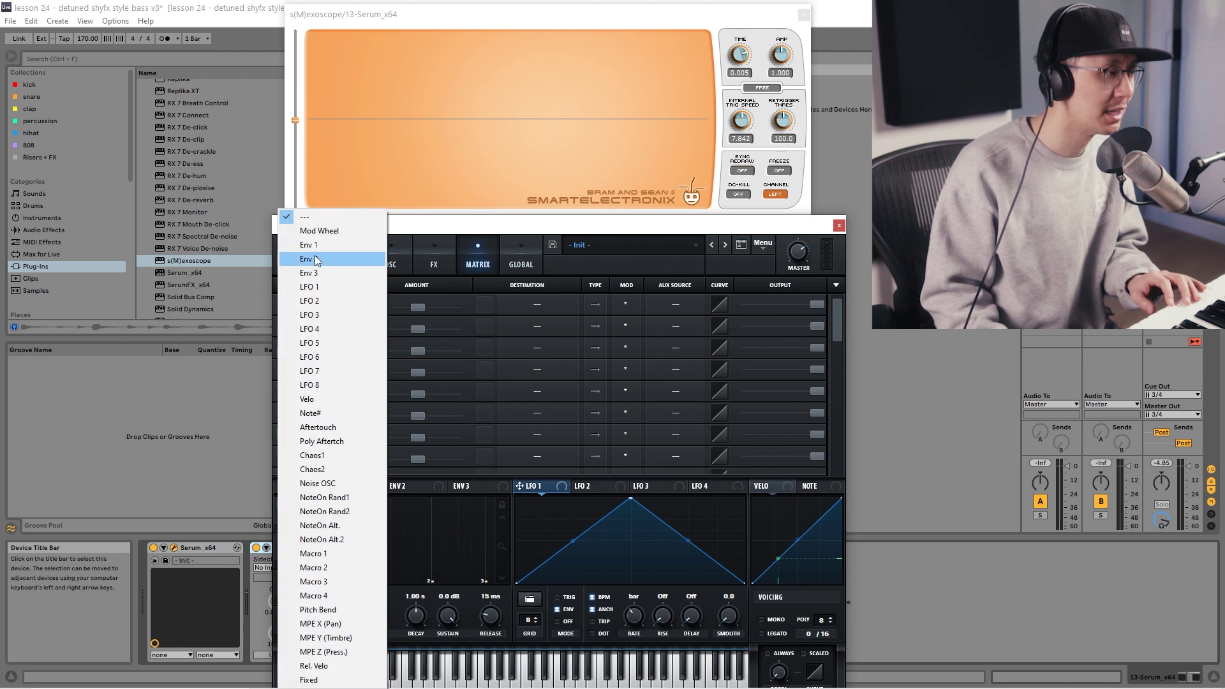
click(308, 288)
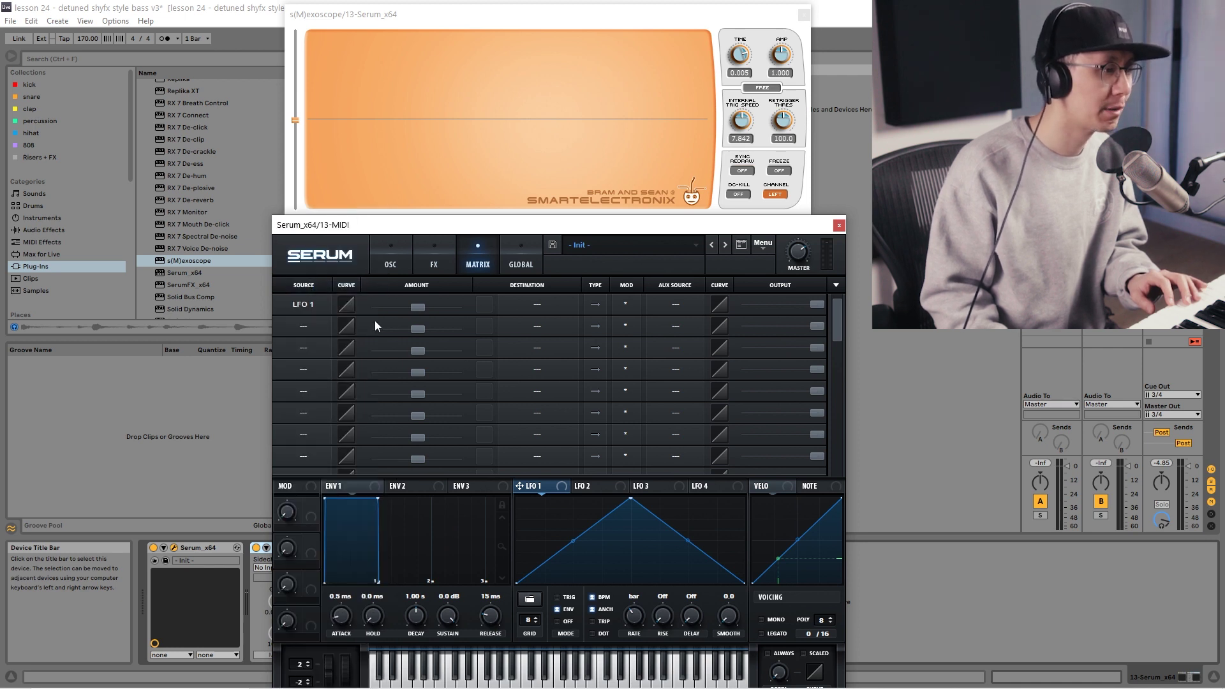
click(538, 306)
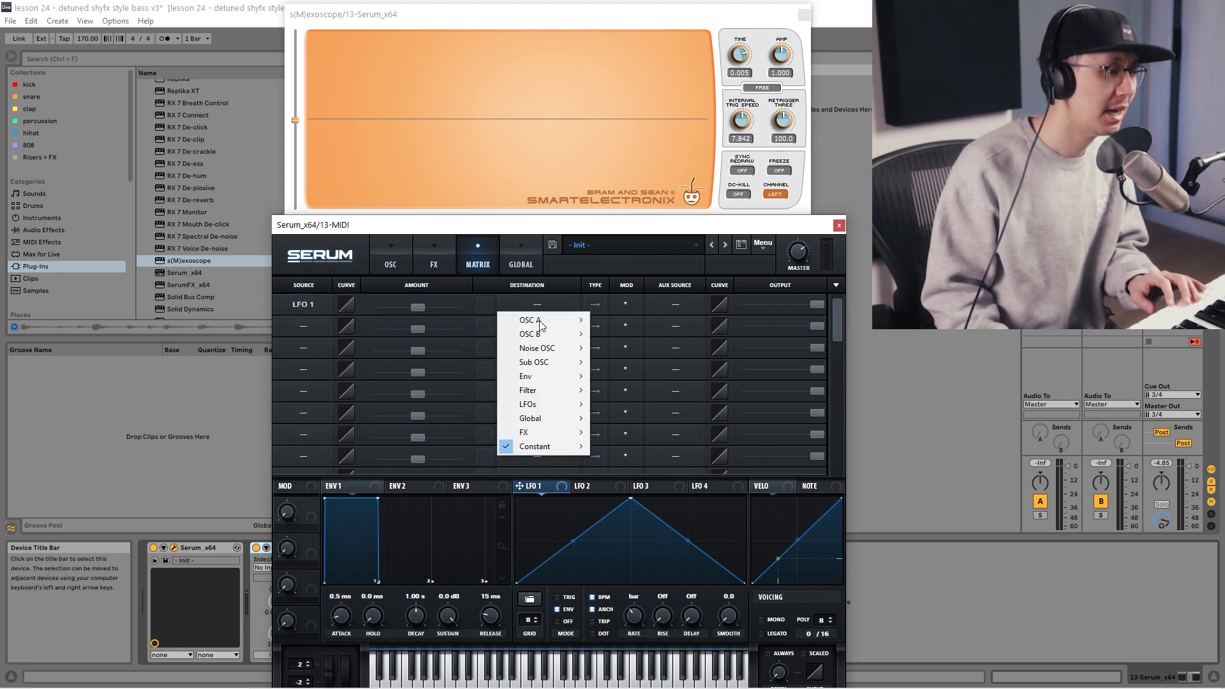
mouse_move(569, 423)
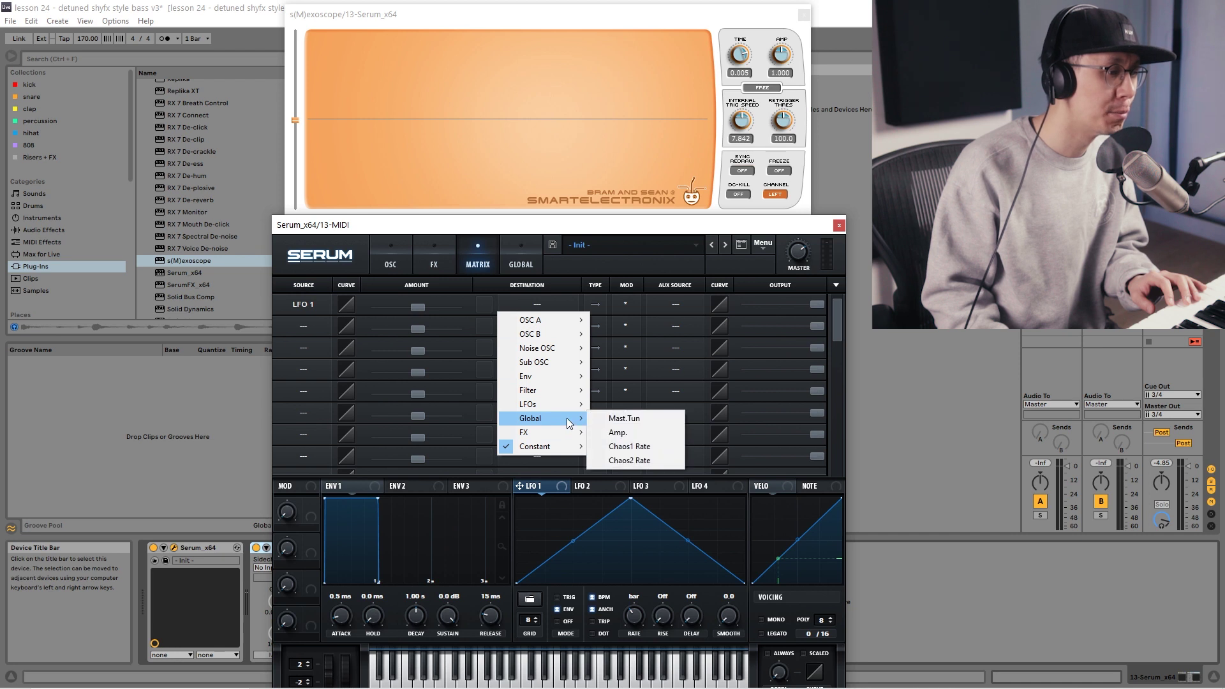
click(618, 419)
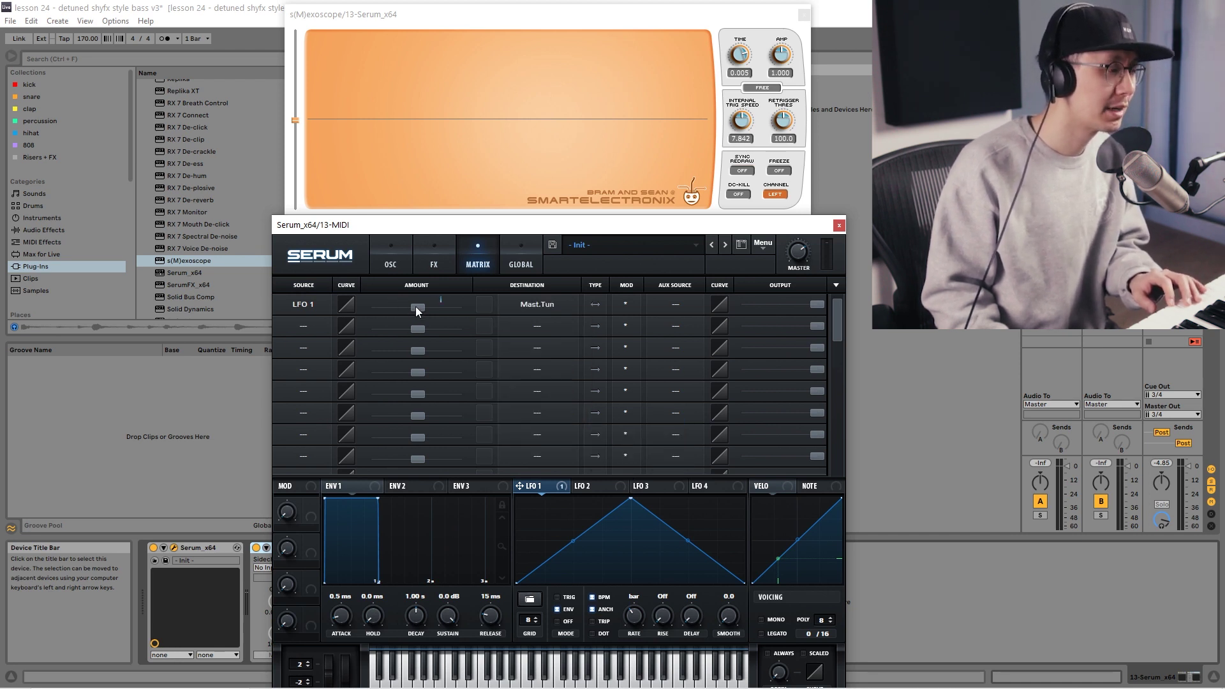
drag(415, 307, 417, 308)
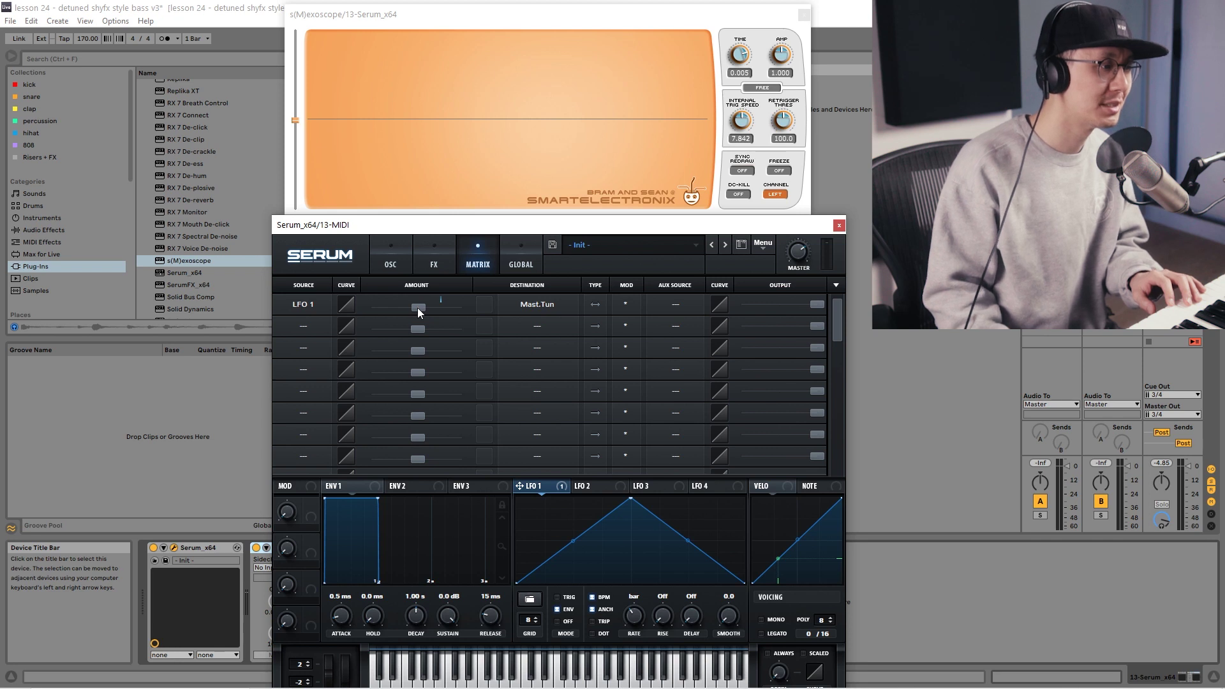
Reshape LFO 1 into a straight descending ramp and set its rate to 2 bar
click(398, 262)
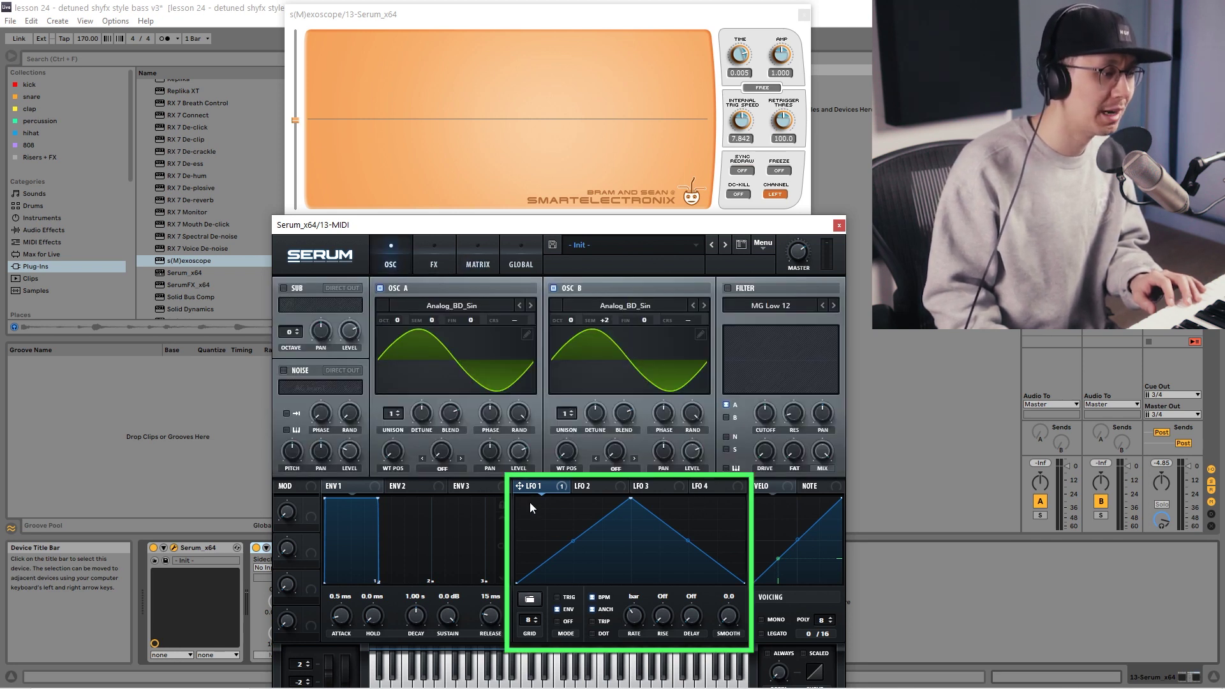
drag(633, 504, 514, 440)
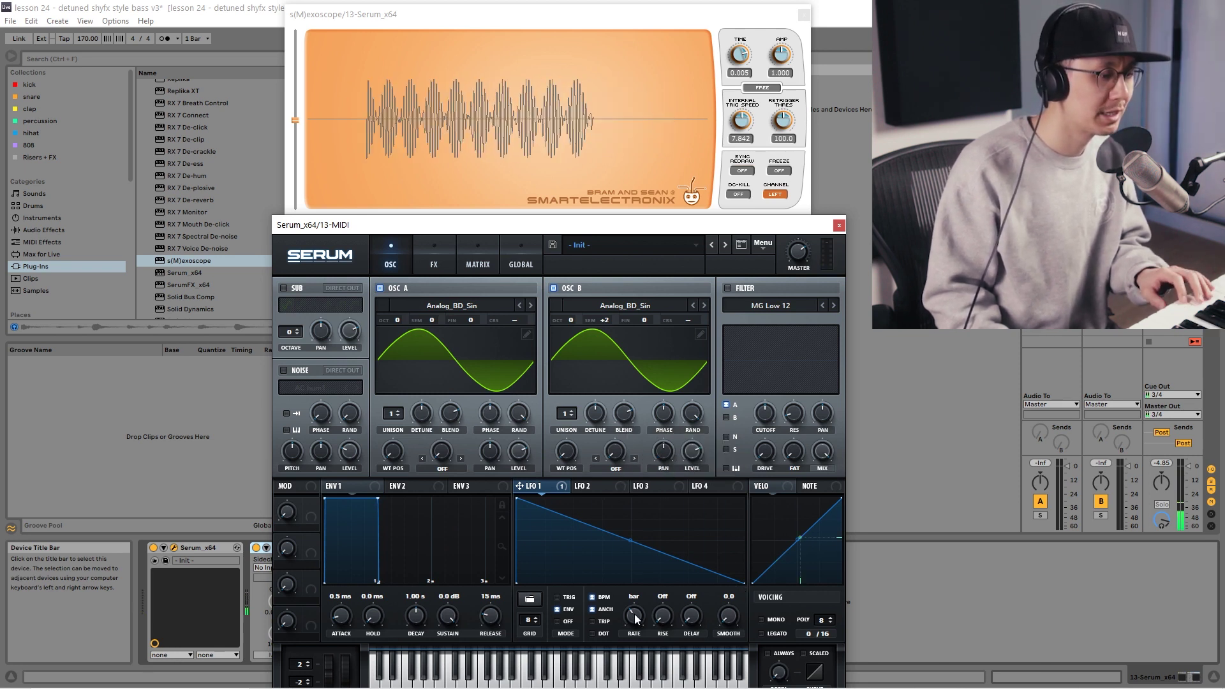
drag(635, 619, 635, 627)
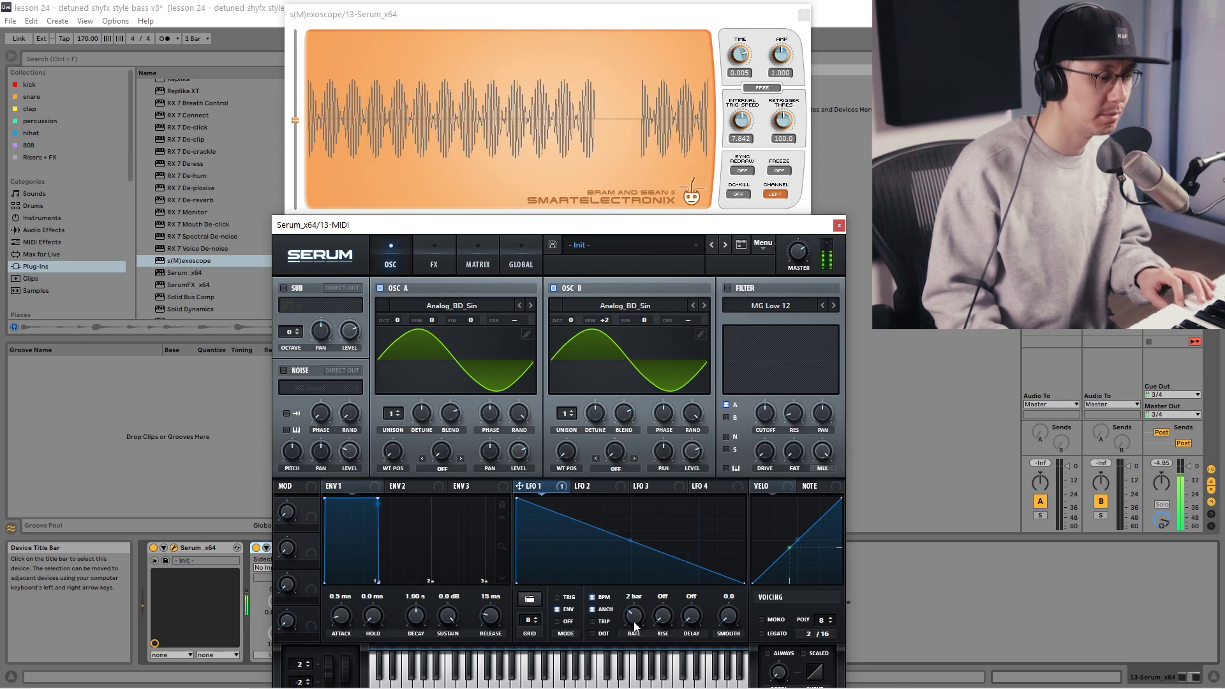
Fine-tune the amount of LFO 1 modulation on master tuning, keeping it slightly positive for a subtle pitch drop
click(478, 262)
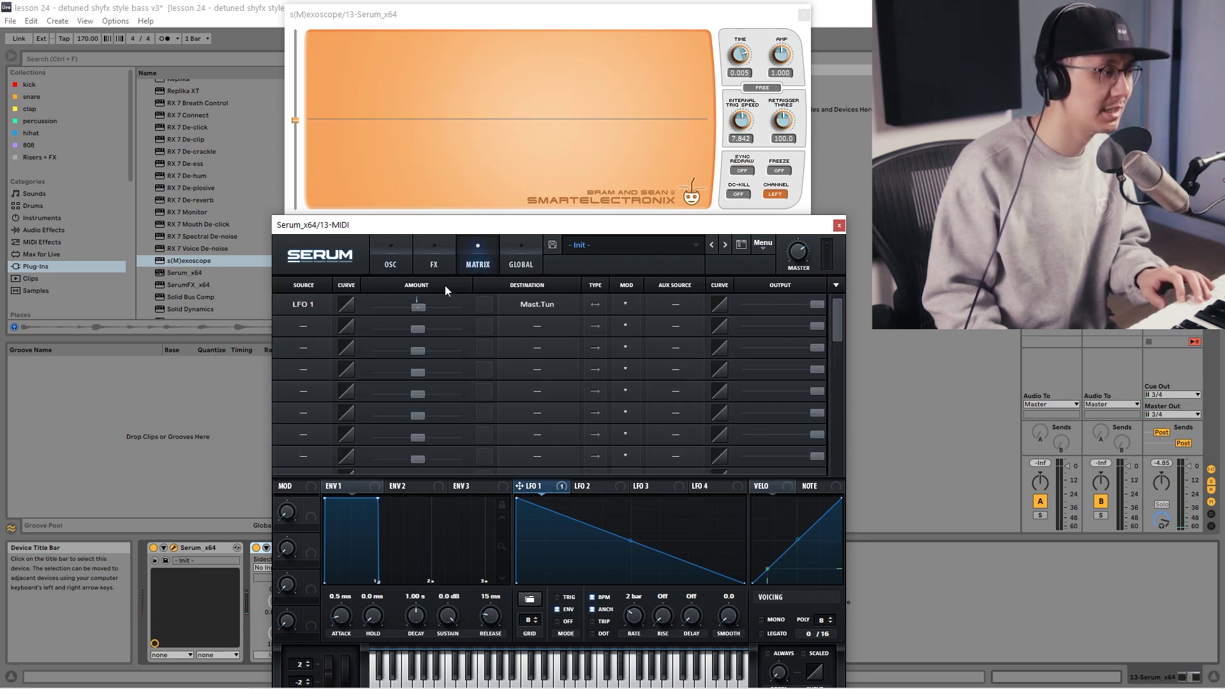
mouse_move(416, 307)
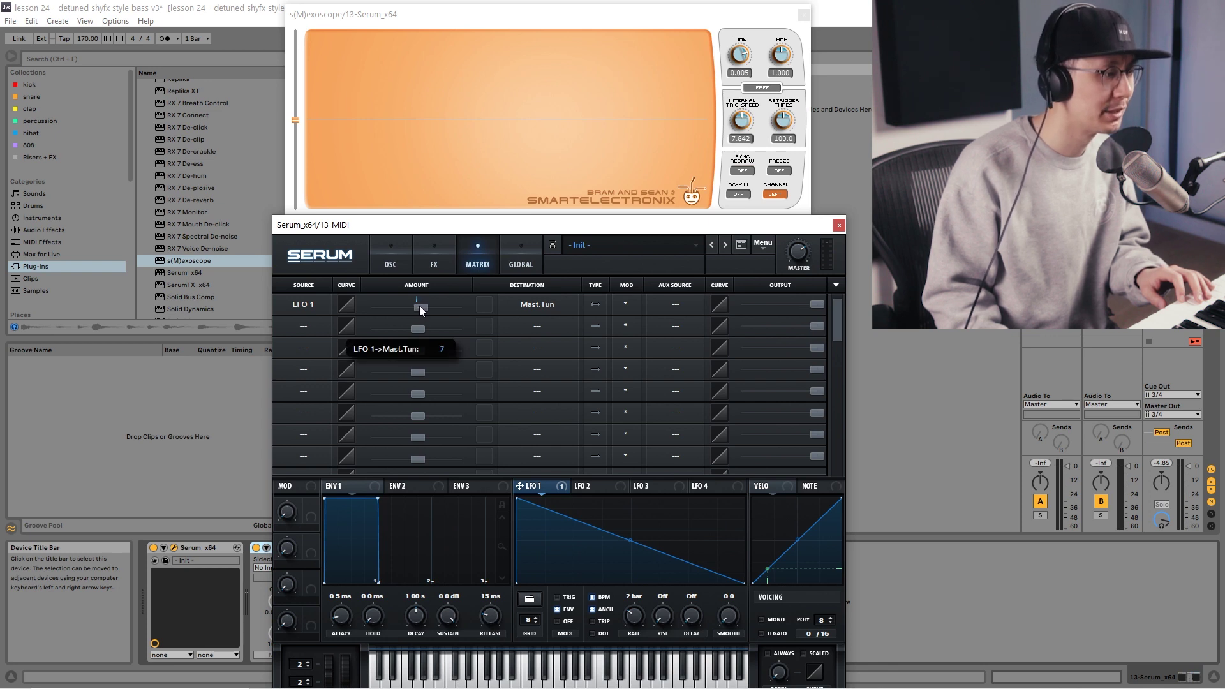
click(390, 258)
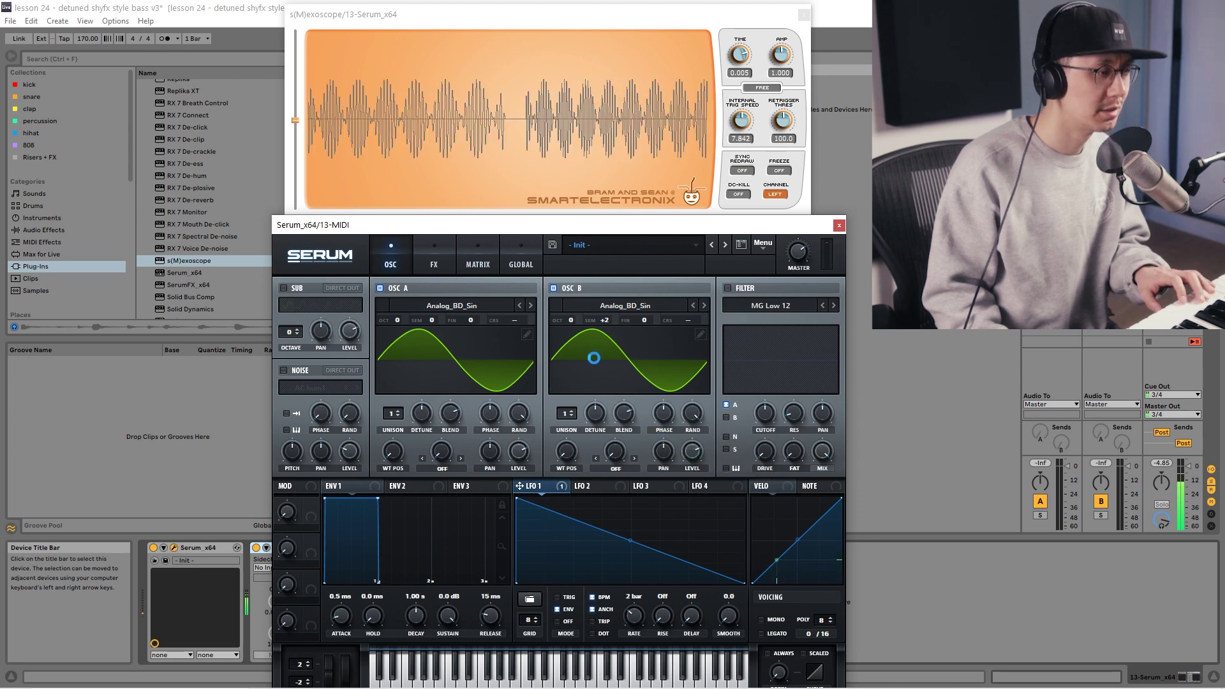
click(478, 255)
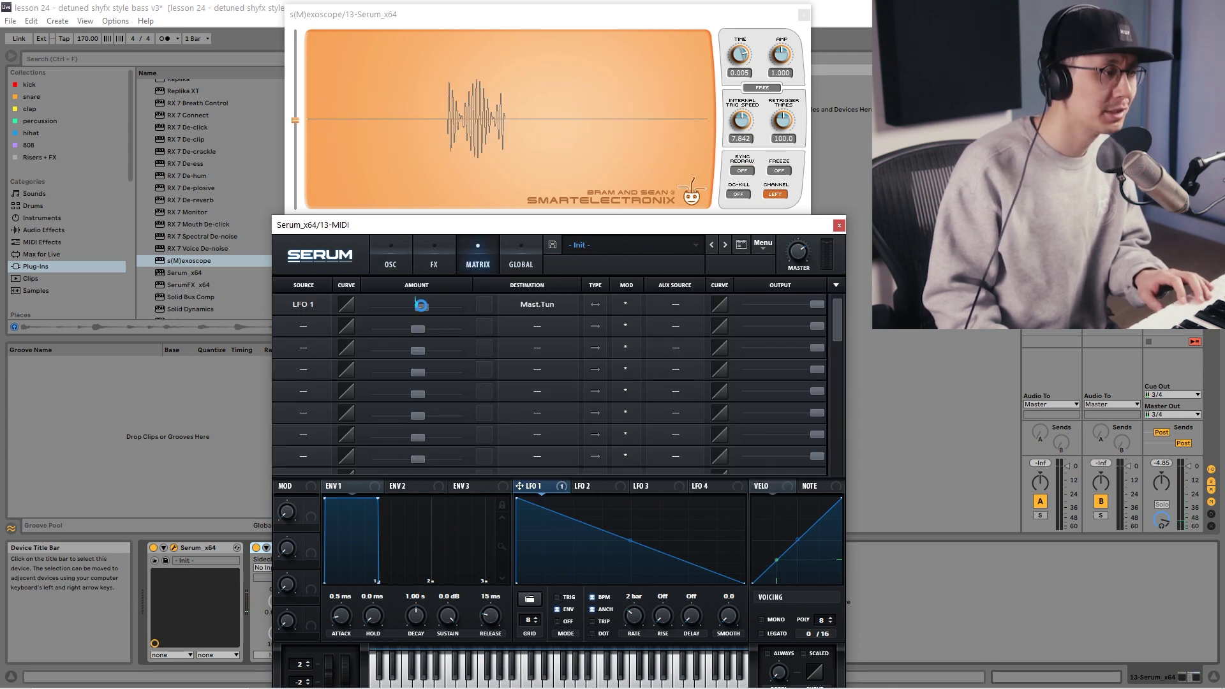
drag(421, 305, 418, 308)
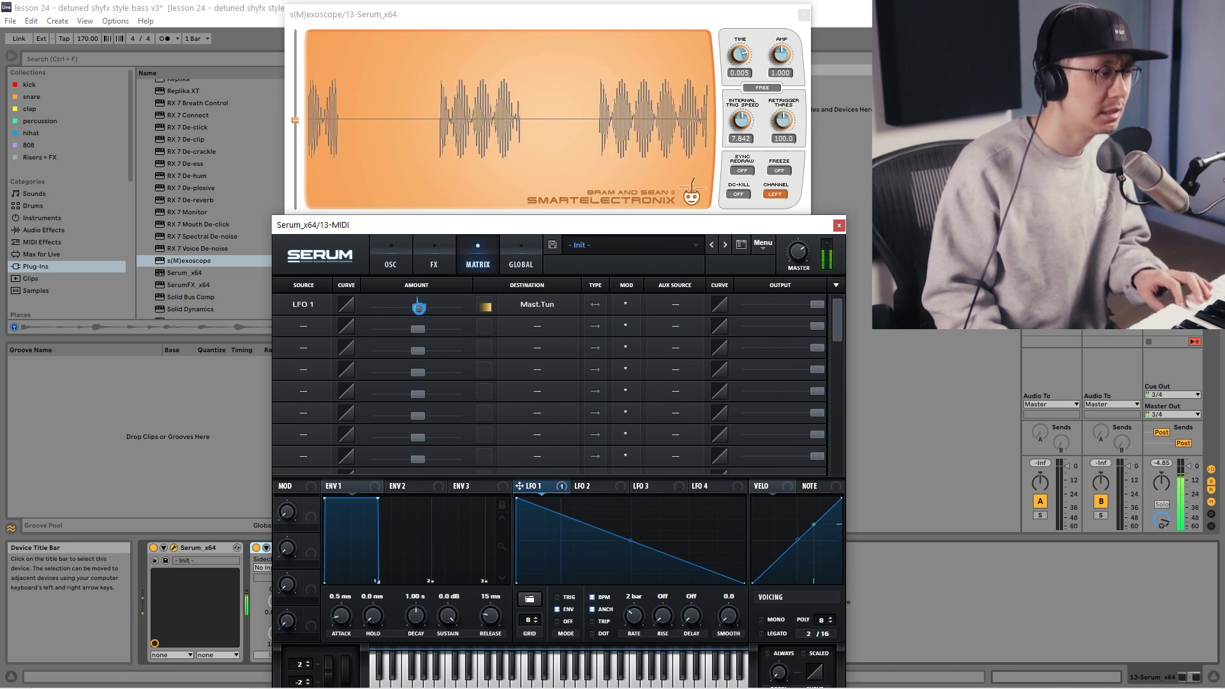
Enable the noise oscillator, load the Analog noise sample BrightWhite, and adjust its level
click(390, 258)
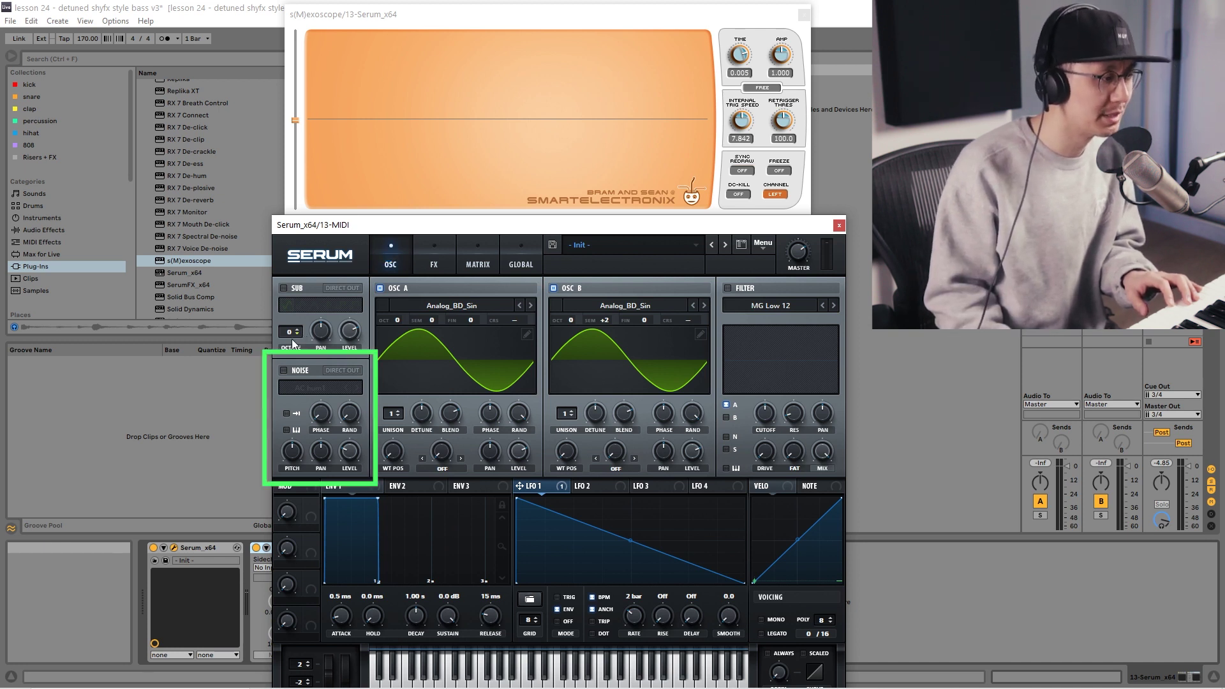
click(283, 371)
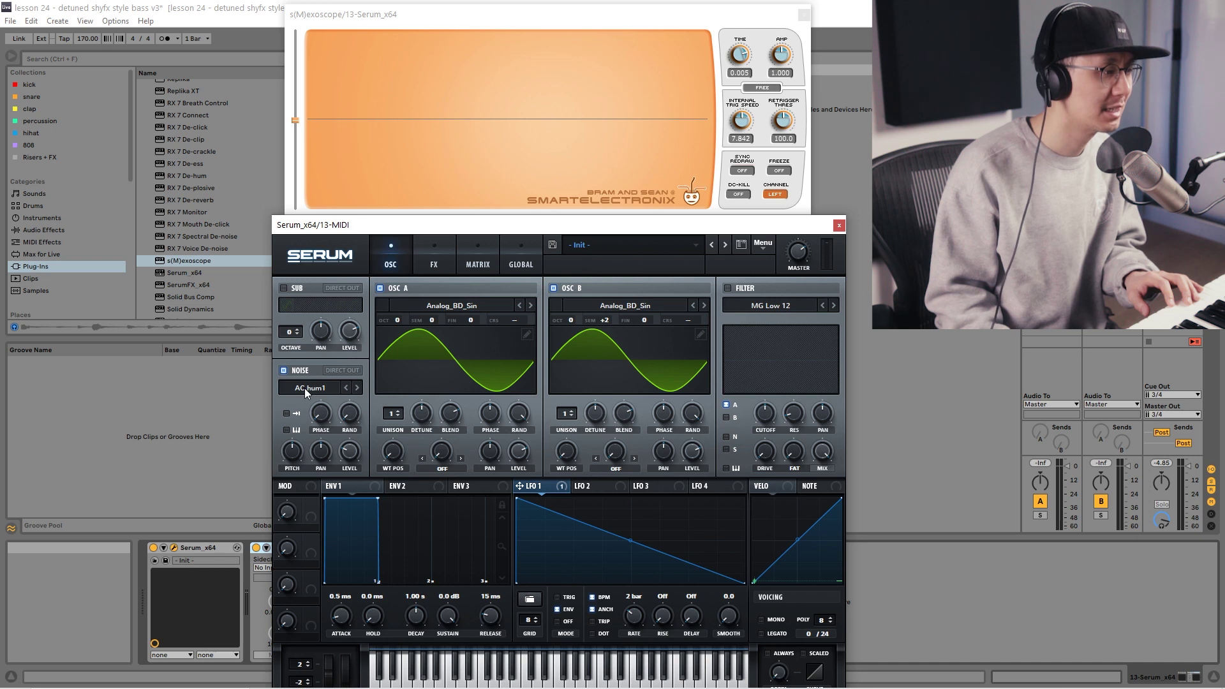
click(304, 388)
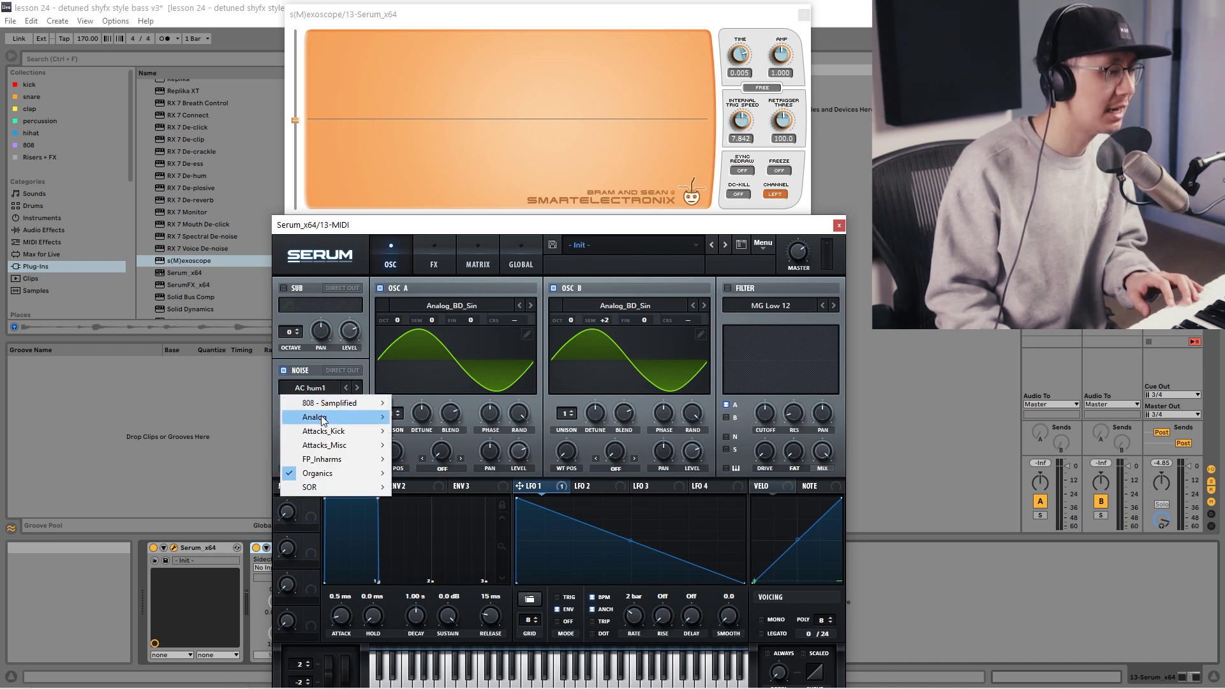
mouse_move(323, 419)
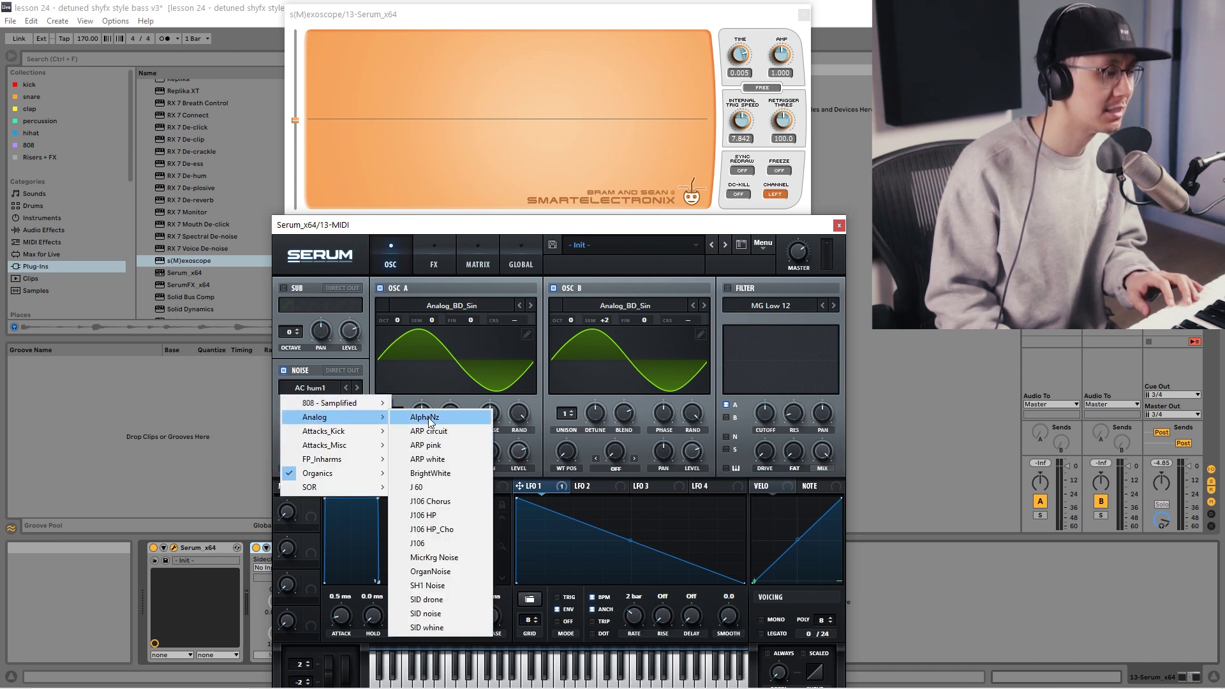
click(448, 474)
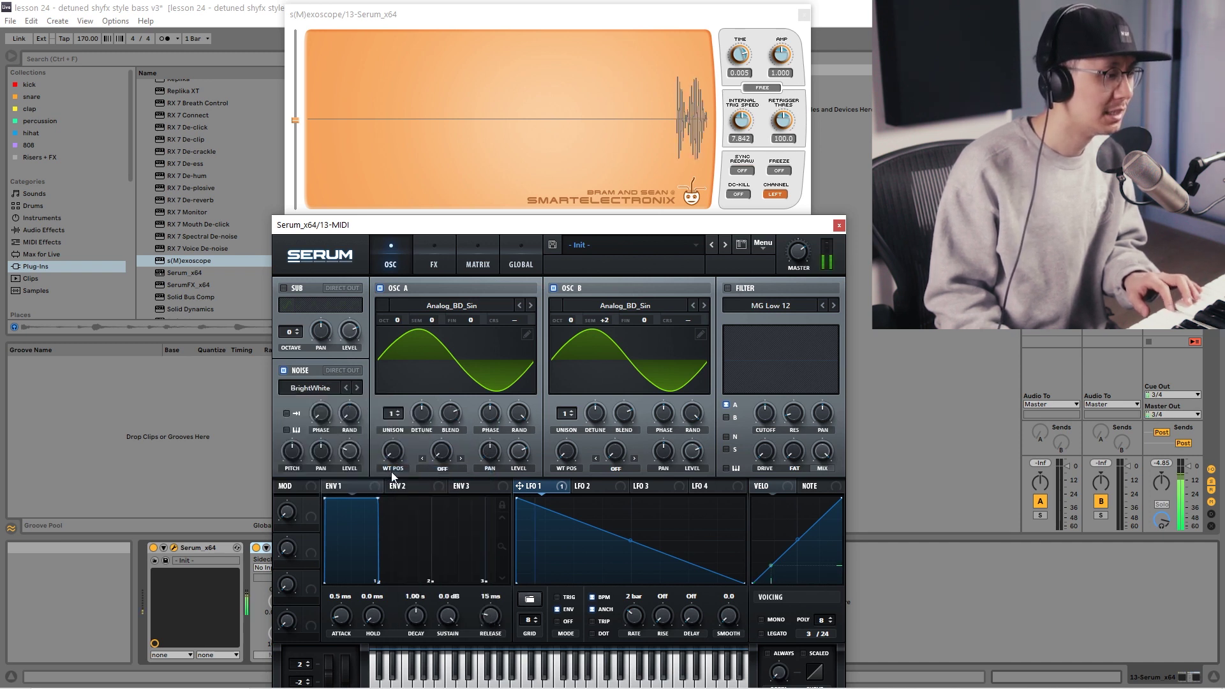
mouse_move(354, 454)
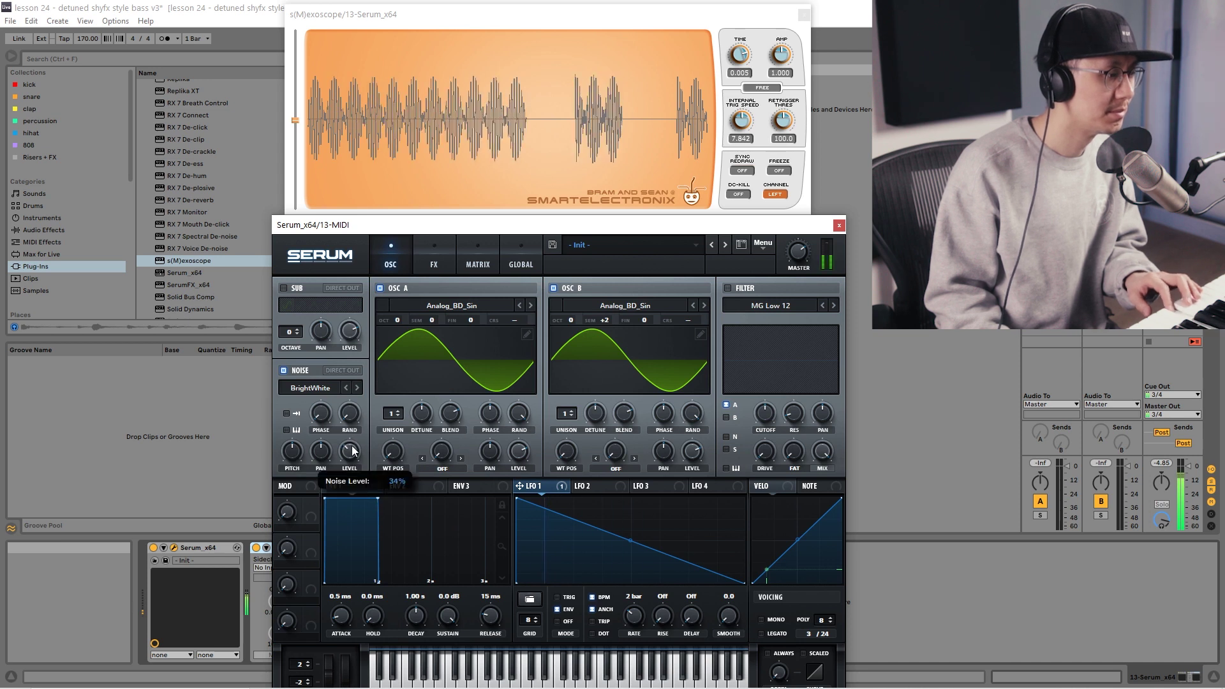
drag(355, 455, 351, 461)
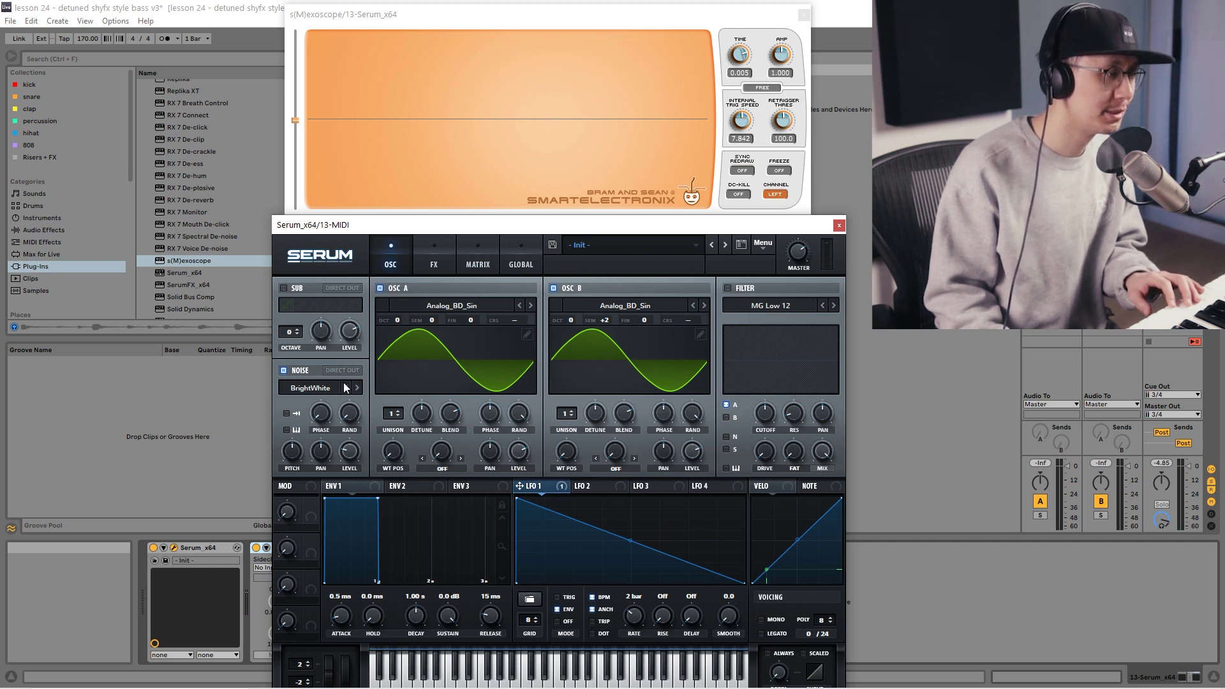
Enable the Distortion effect in the synth's effects rack
click(431, 265)
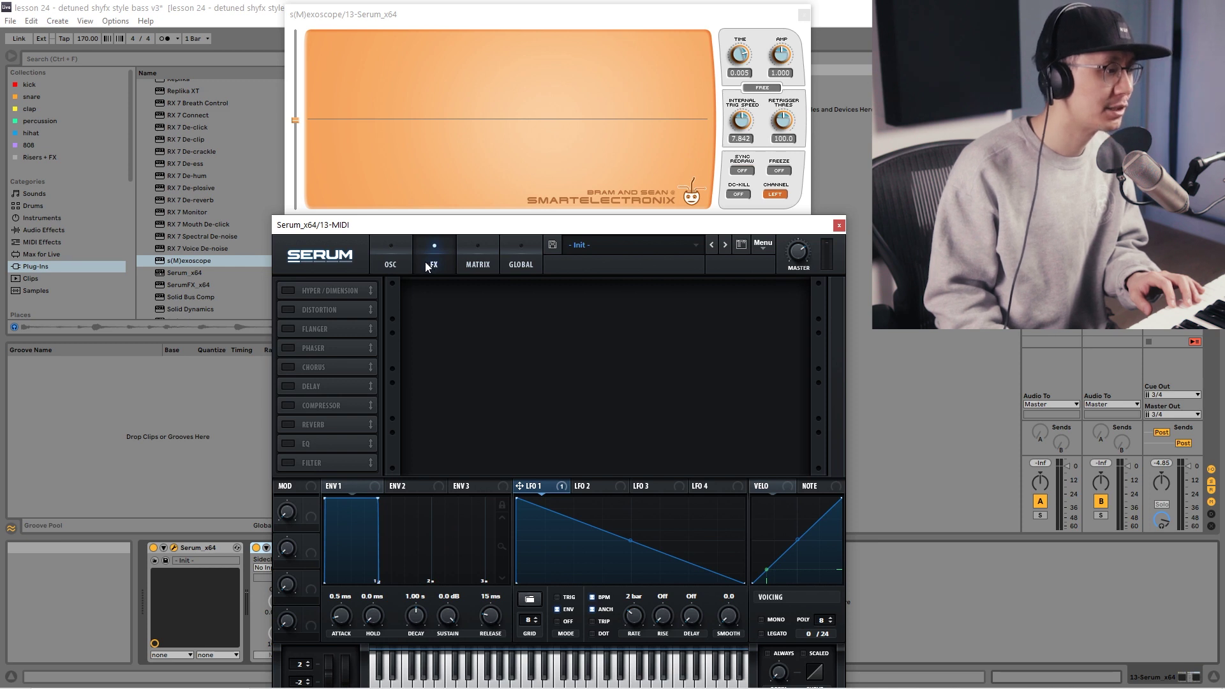
click(289, 309)
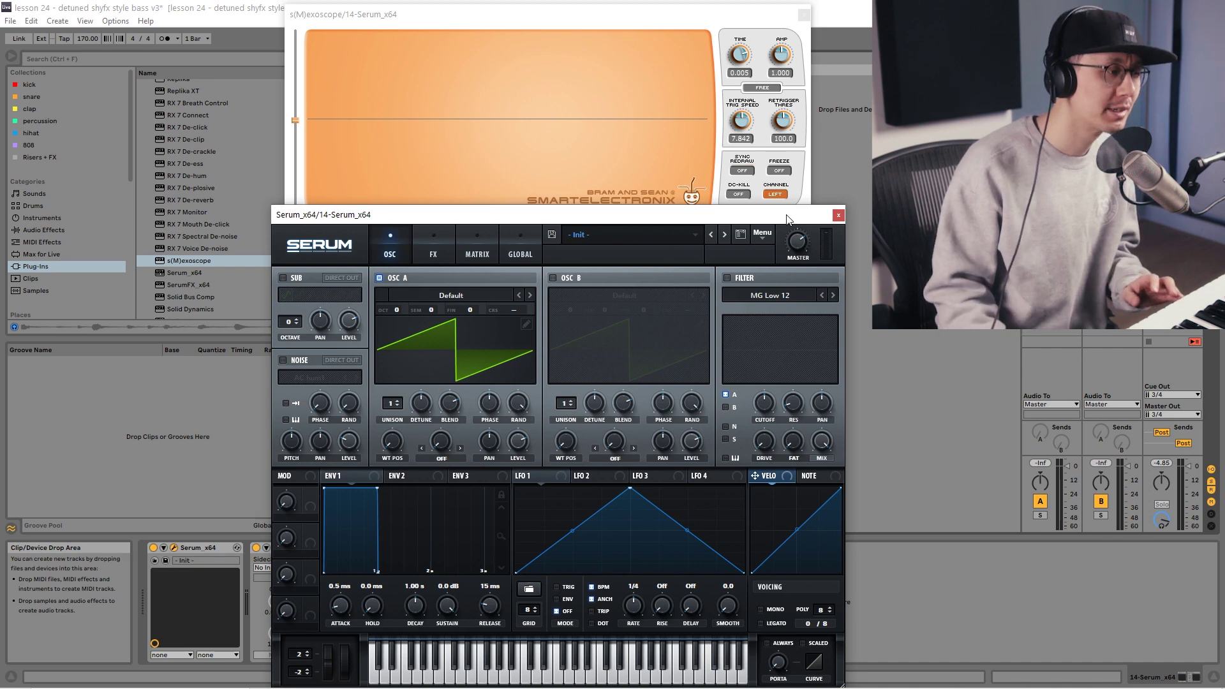
Load the Analog_BD_Sin wavetable from the Analog category into oscillator A
click(450, 294)
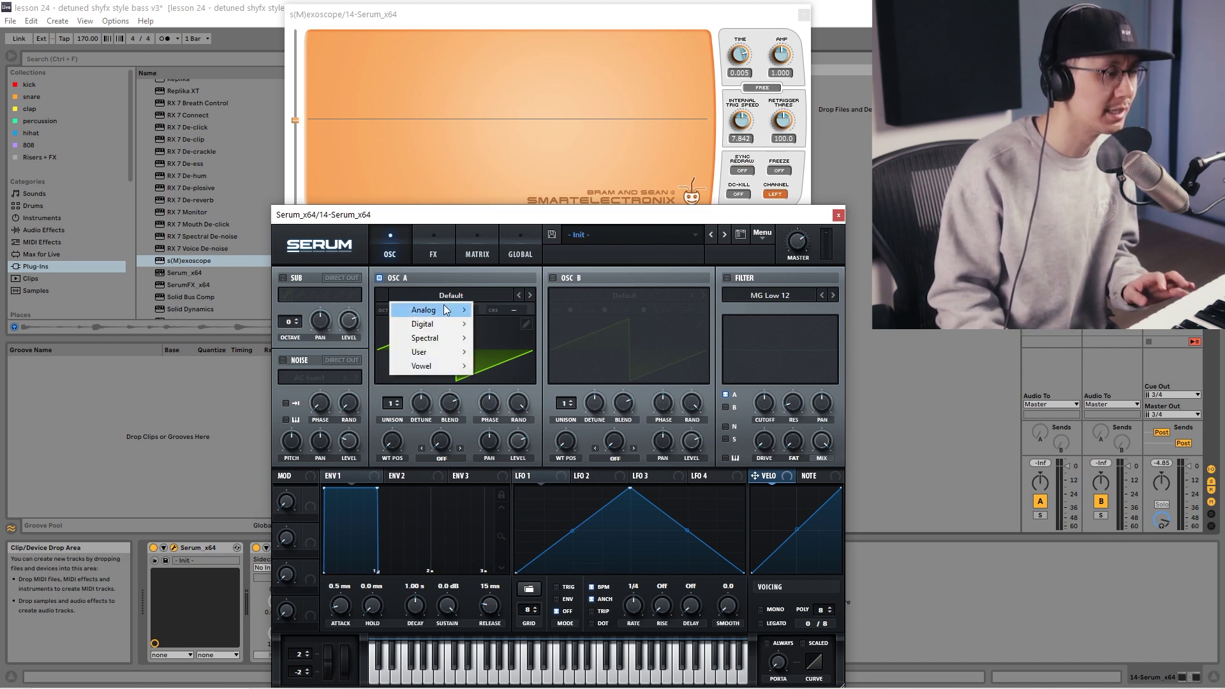
mouse_move(446, 311)
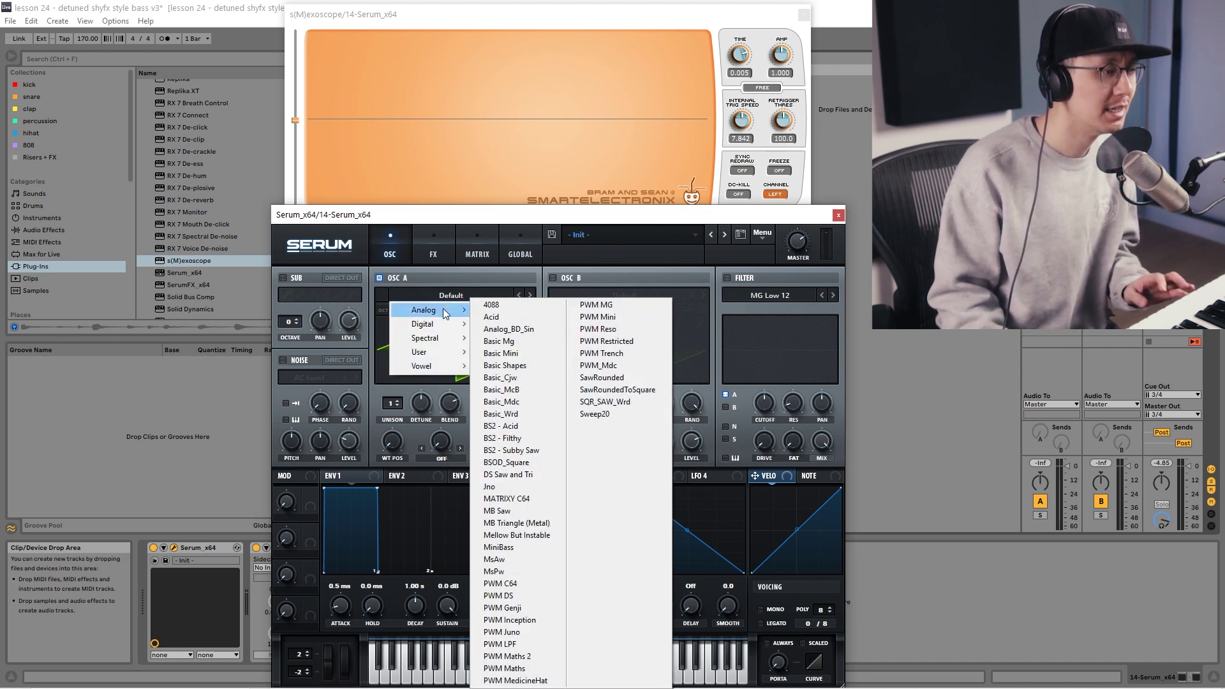
click(510, 328)
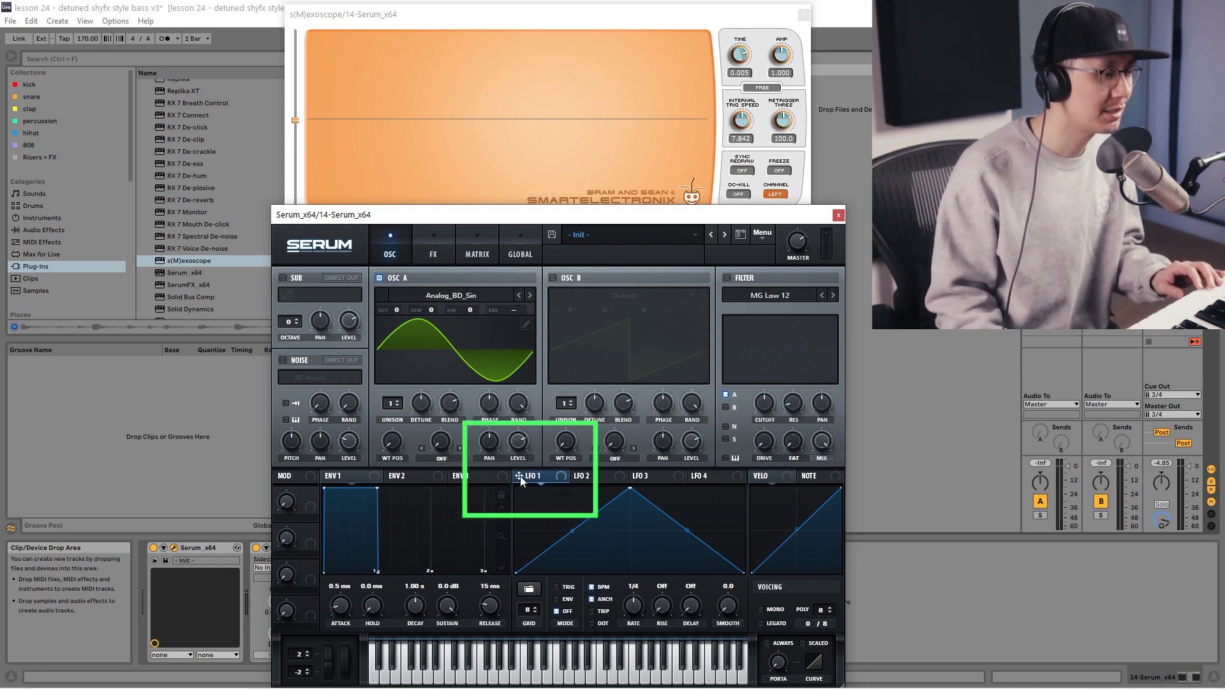
Assign LFO 1 to oscillator A's level, then lower the base level and adjust the modulation amount
drag(521, 474, 521, 445)
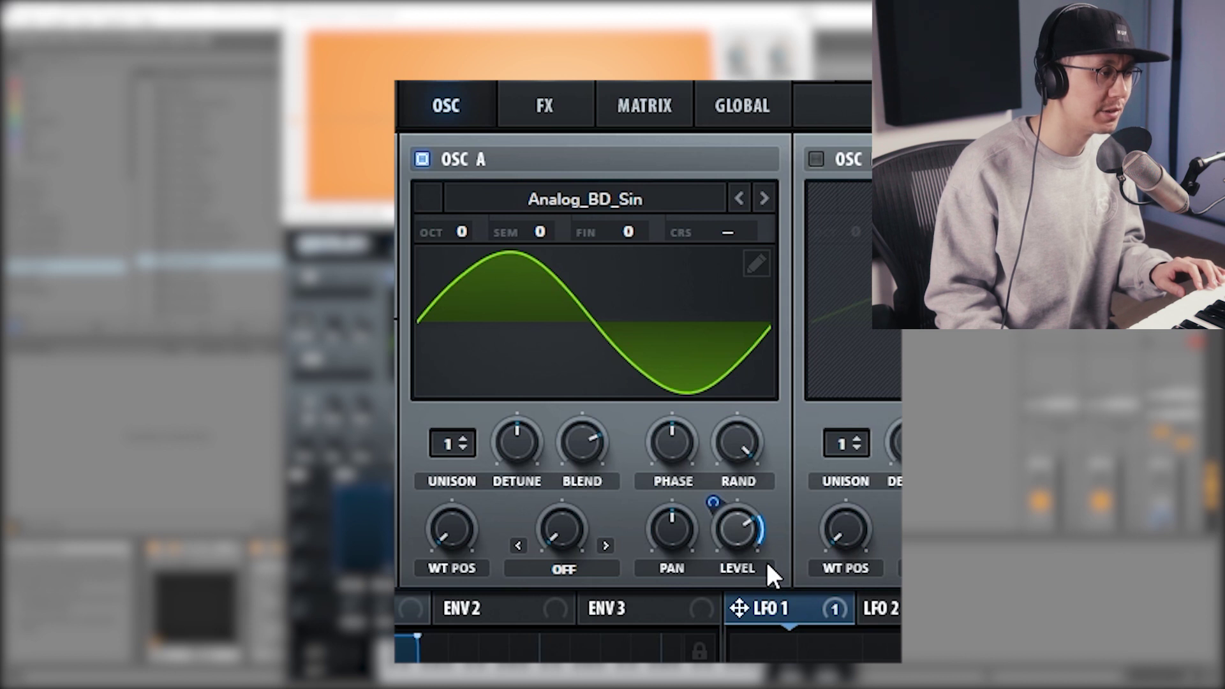
drag(743, 526, 740, 640)
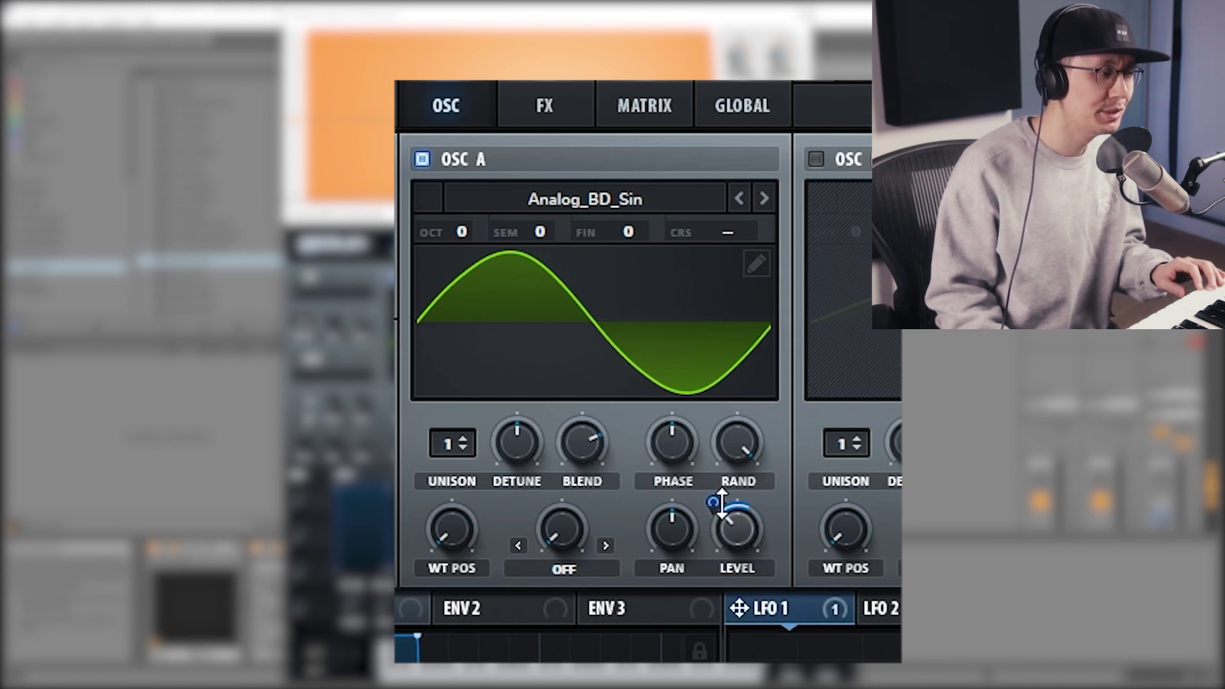
drag(717, 491, 710, 428)
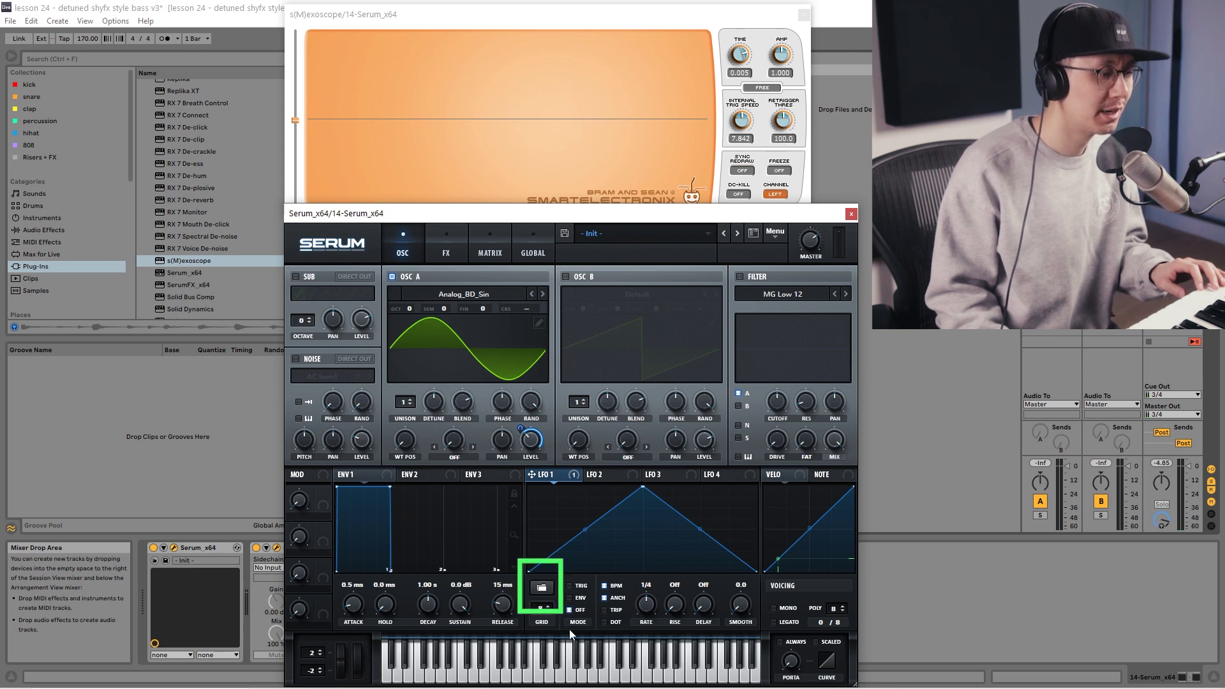
Give LFO 1 the basic sine shape, turn off its BPM sync and set its rate to 4.7 Hz
click(541, 587)
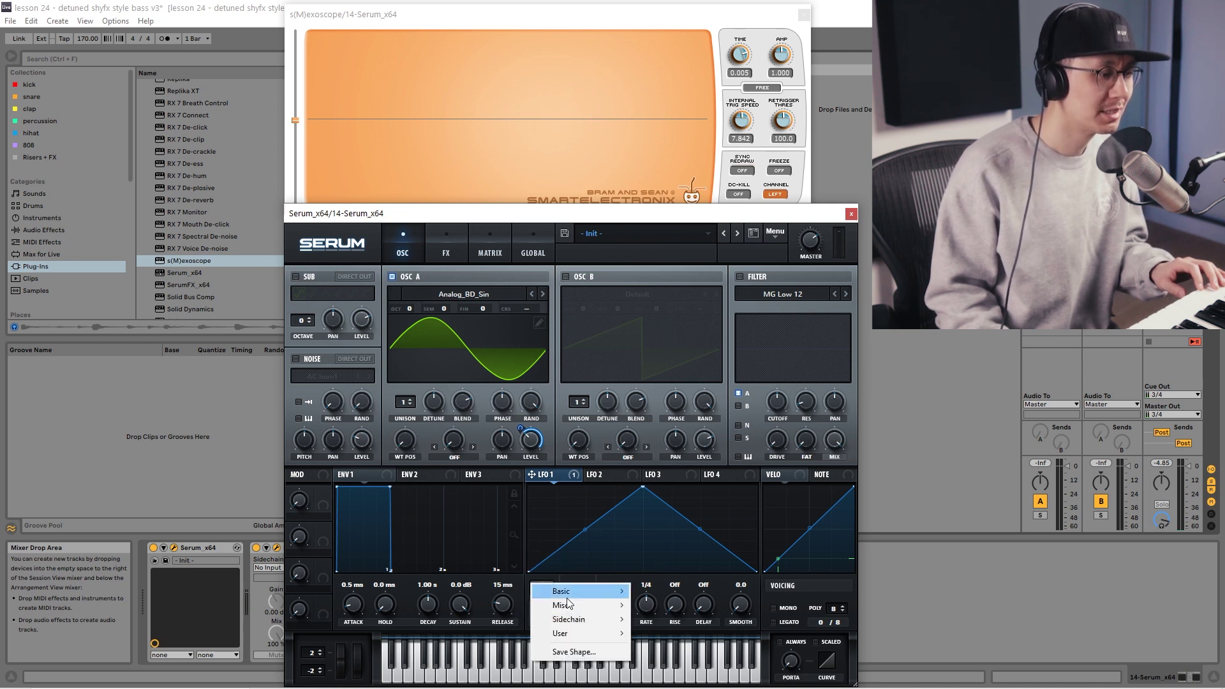
mouse_move(587, 593)
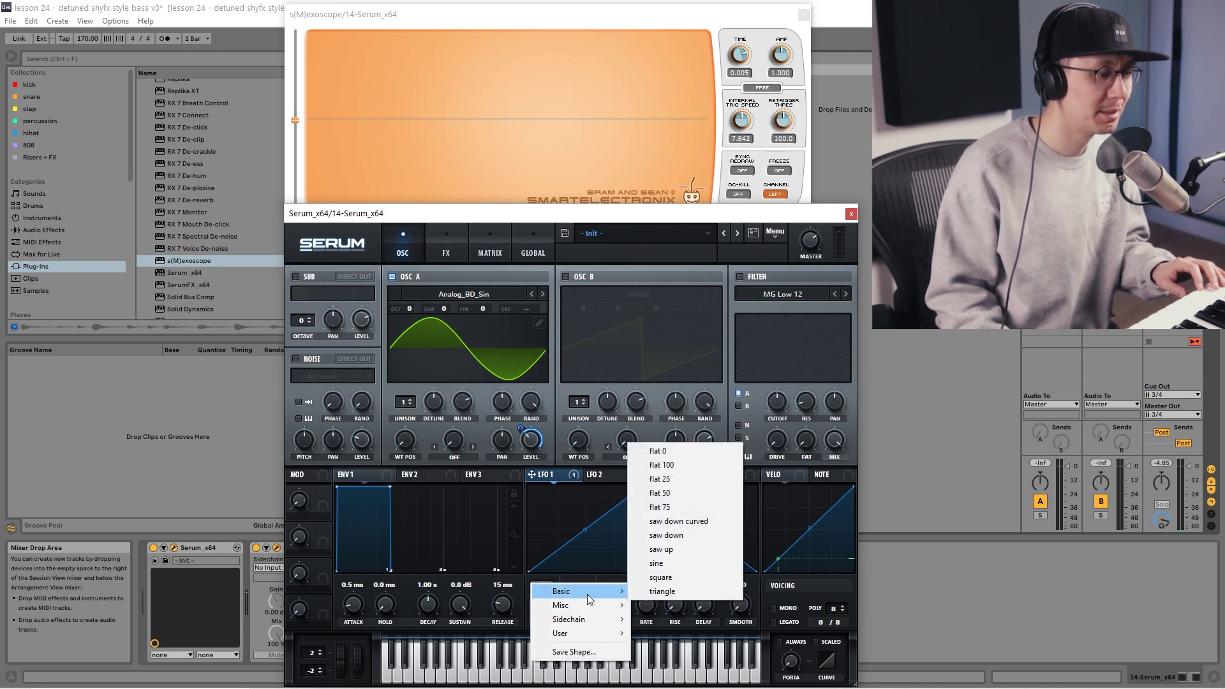
click(657, 564)
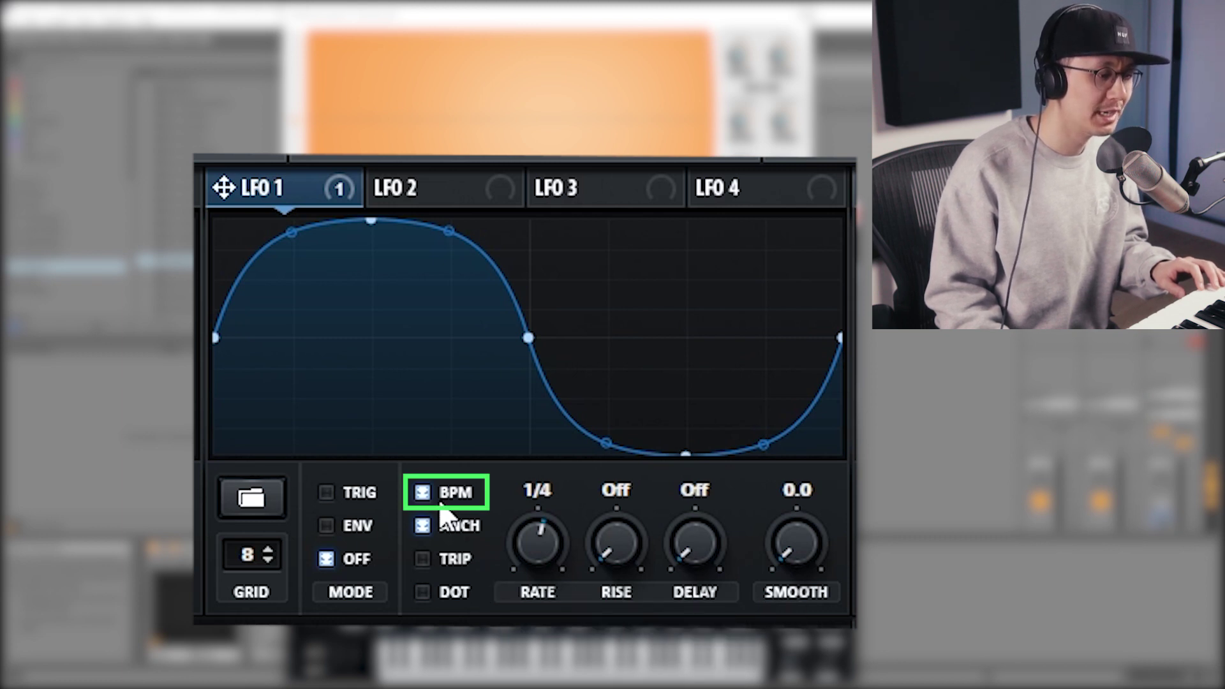
click(422, 492)
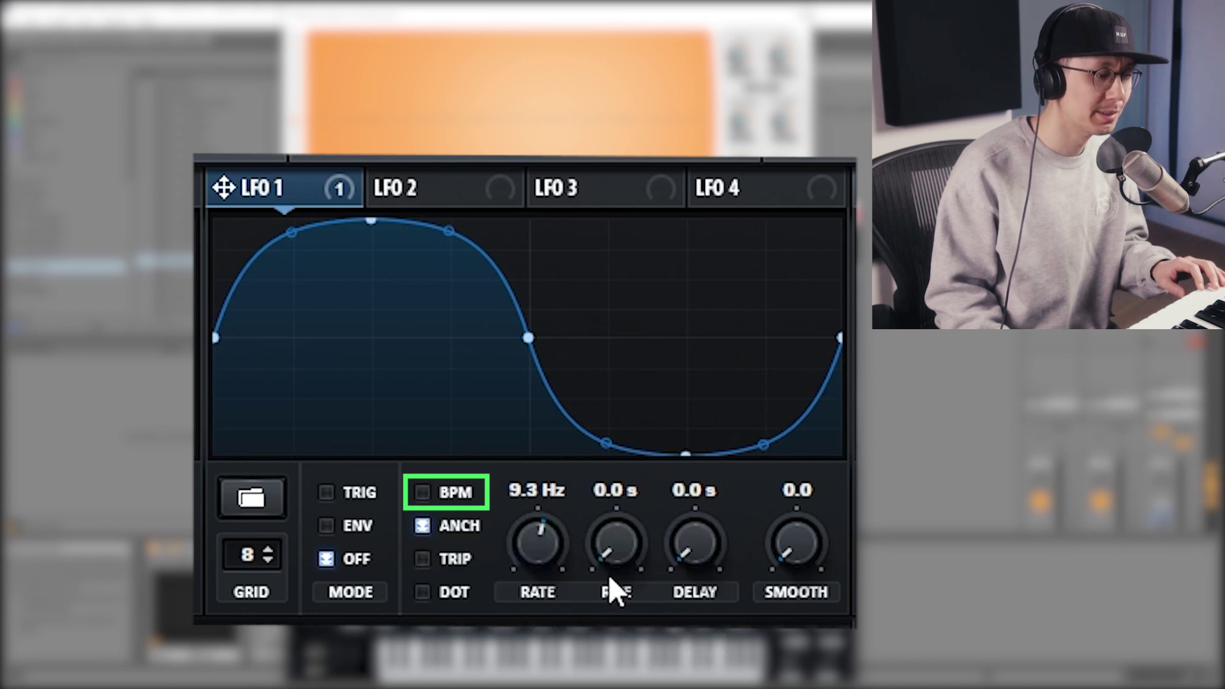
drag(550, 542, 551, 581)
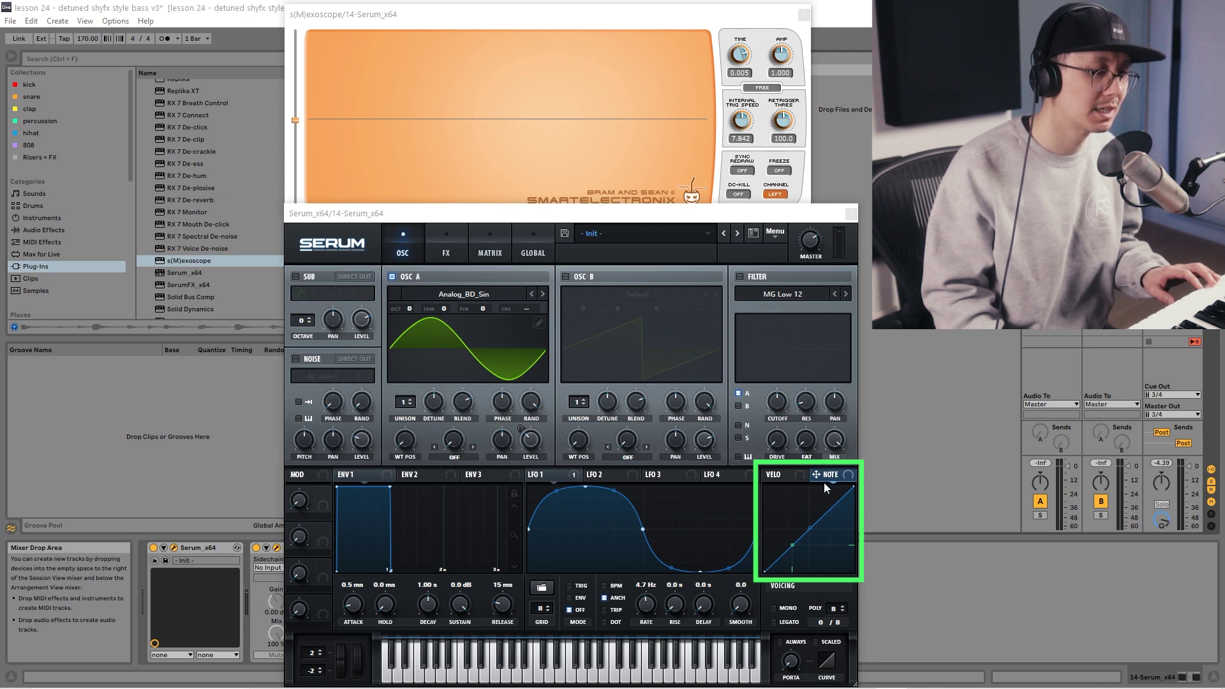
Assign the Note modulation source to LFO 1's rate so the wobble speed follows the played key
click(790, 477)
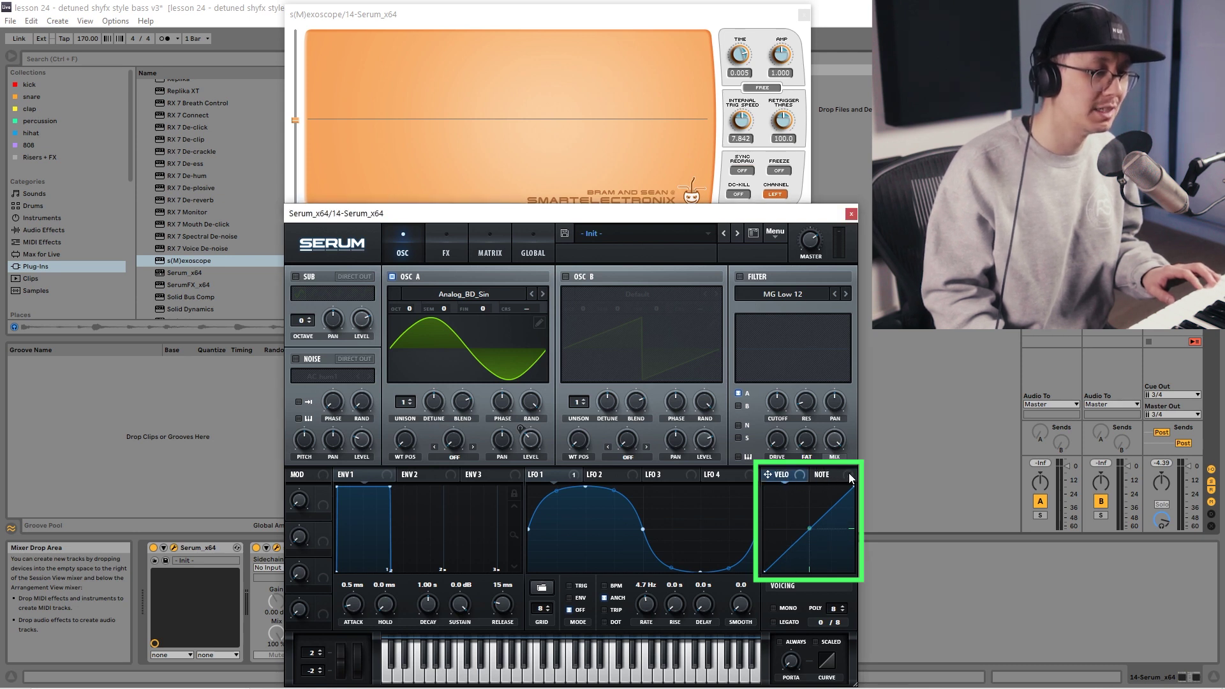
click(831, 474)
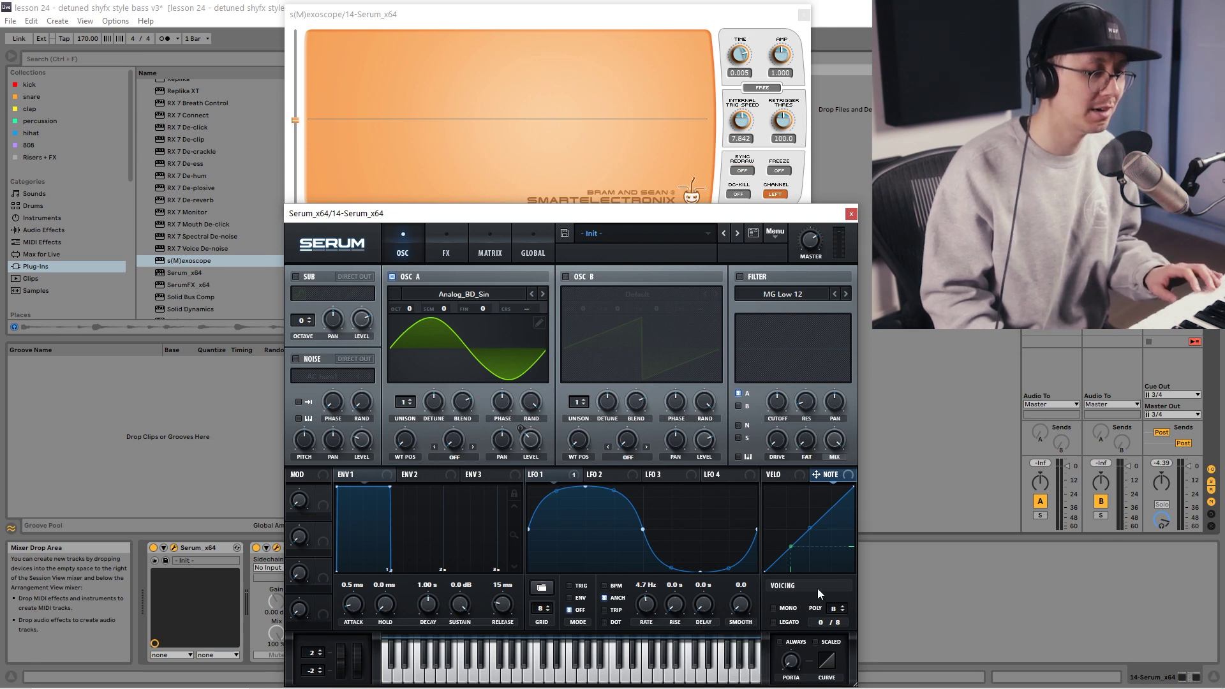
drag(819, 472, 648, 604)
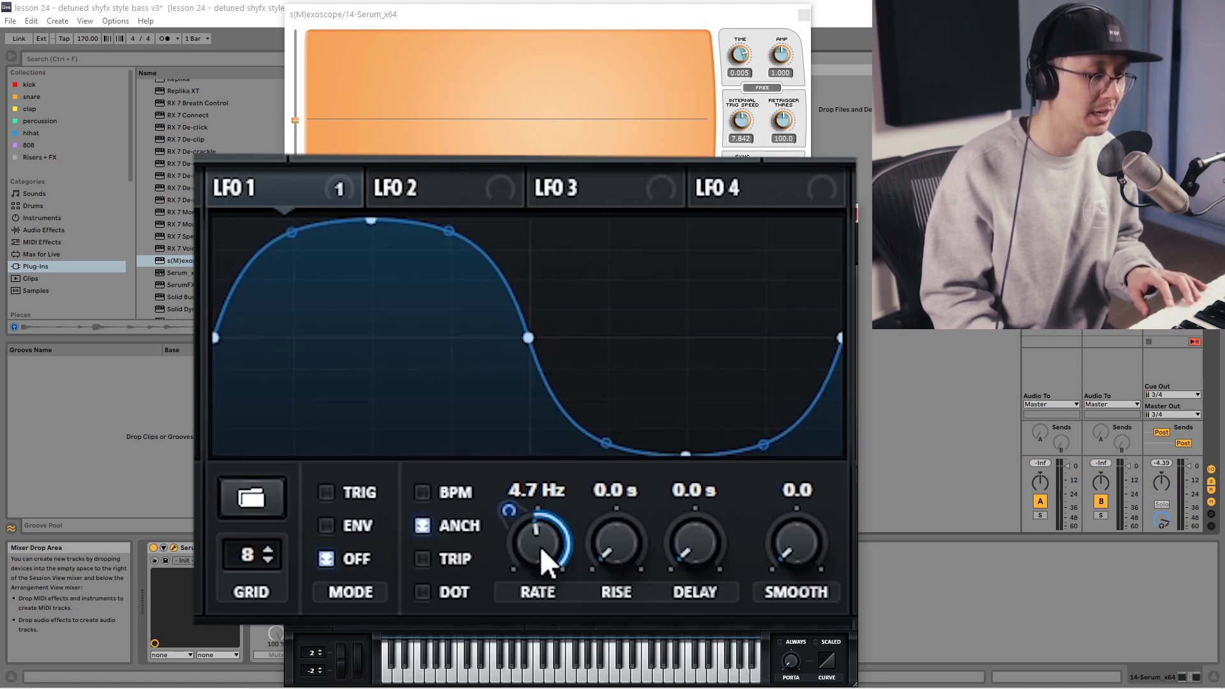
Lower LFO 1's base rate to 1.6 Hz and fine-tune how strongly Note modulates that rate
drag(541, 534, 535, 577)
drag(509, 511, 517, 529)
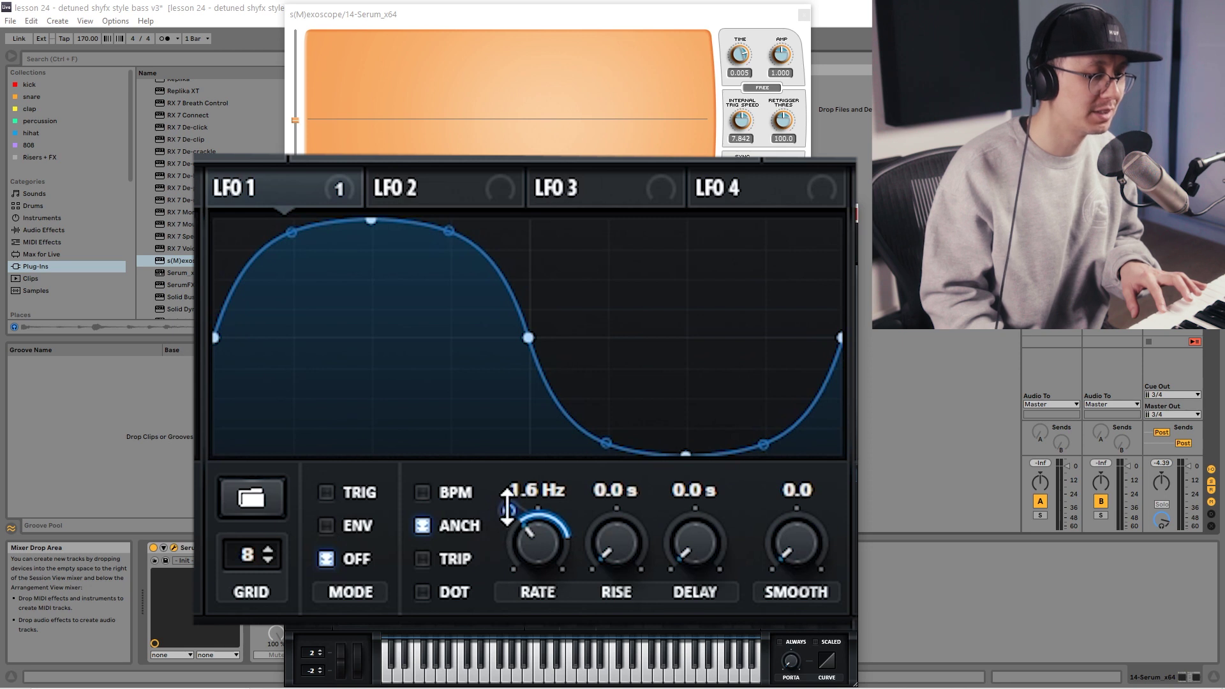
mouse_move(507, 509)
drag(507, 507, 507, 488)
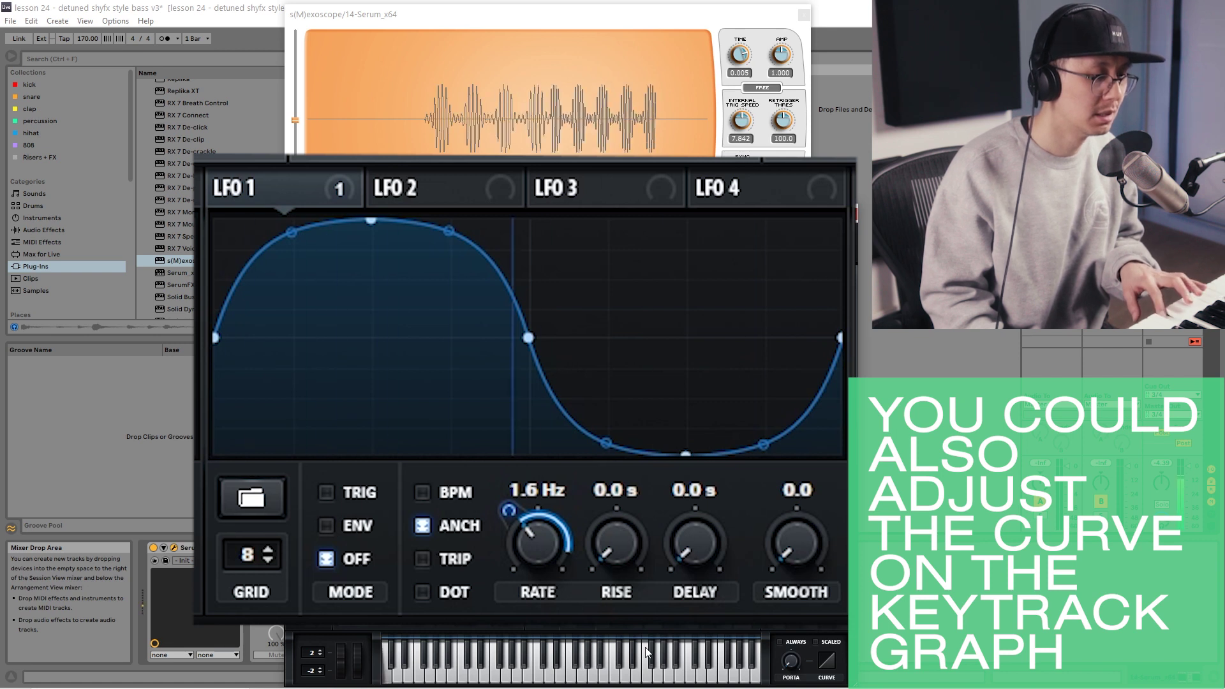
mouse_move(509, 510)
mouse_down()
mouse_move(508, 496)
mouse_move(505, 512)
mouse_up()
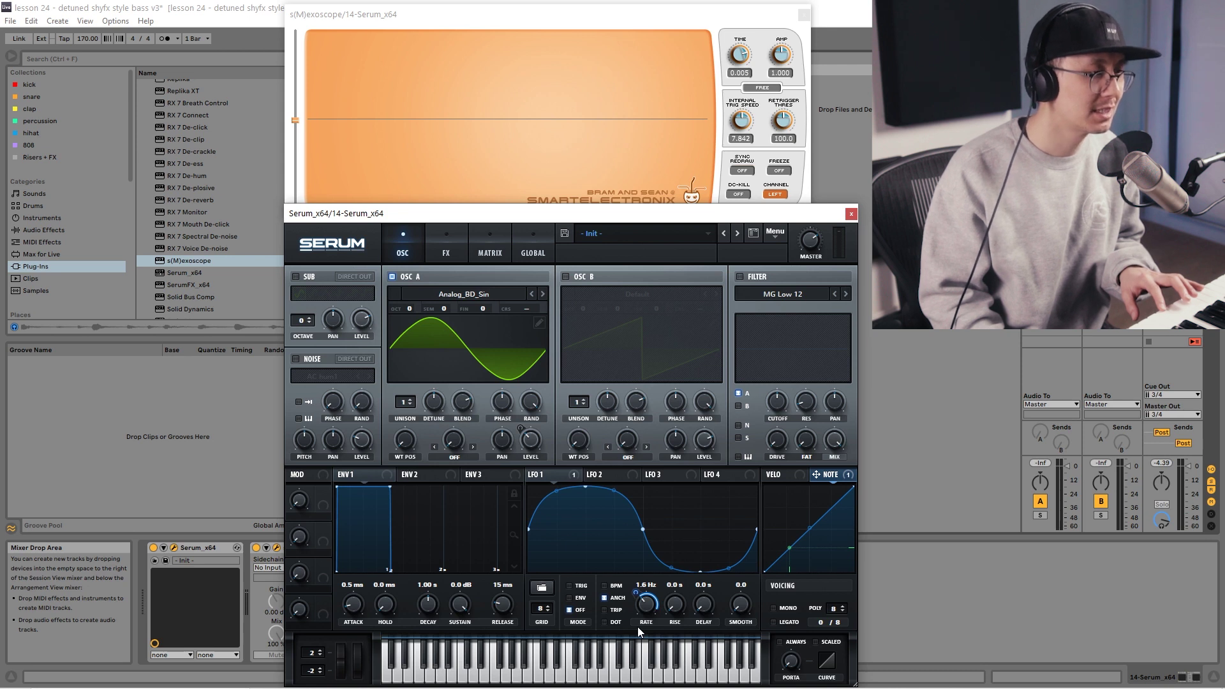
Set LFO 2's rate to 2 bar and switch its mode to ENV
click(625, 478)
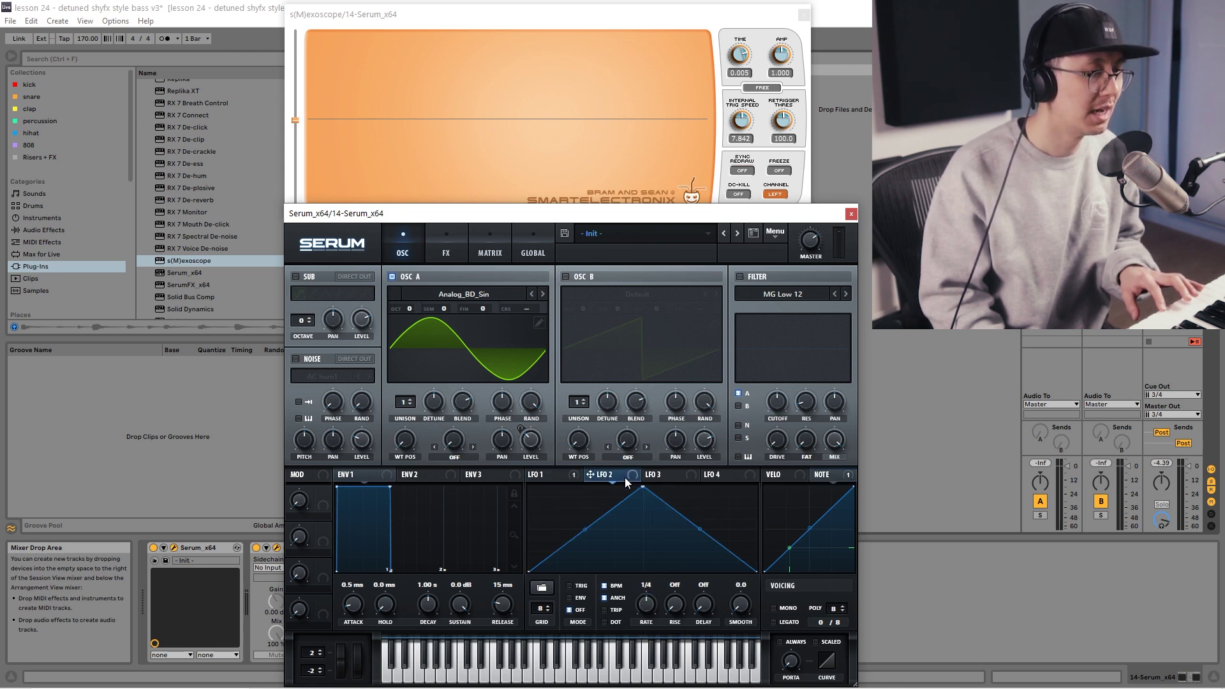
drag(646, 603, 645, 615)
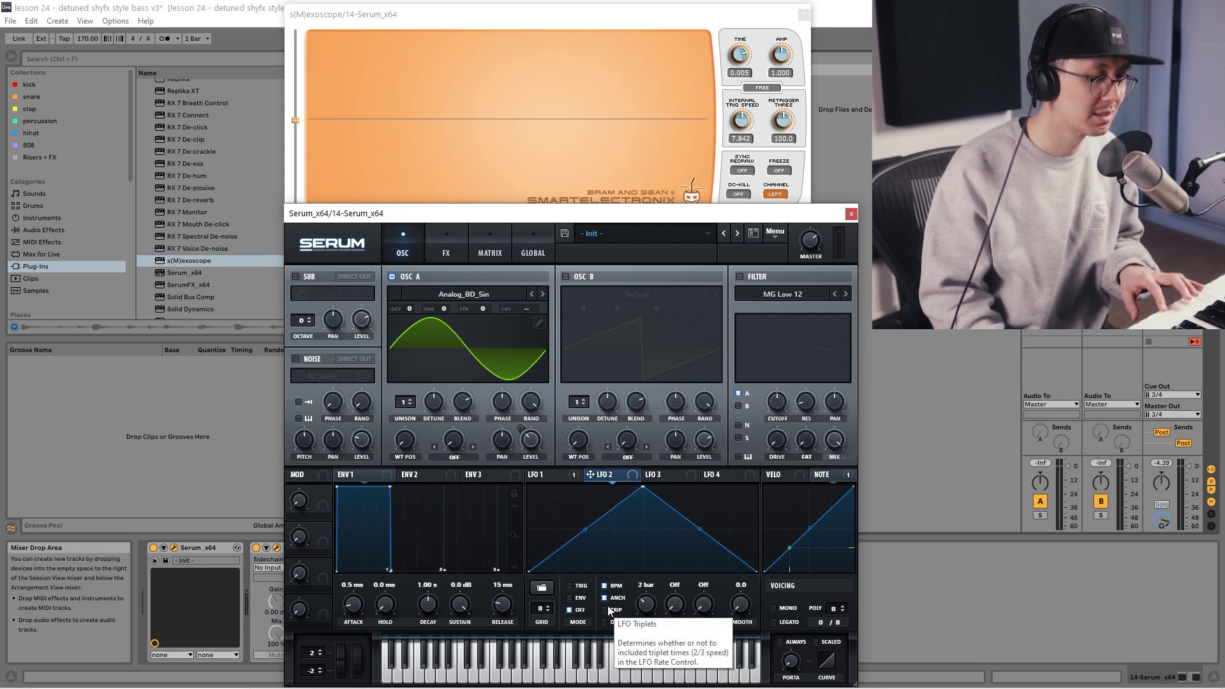
click(569, 598)
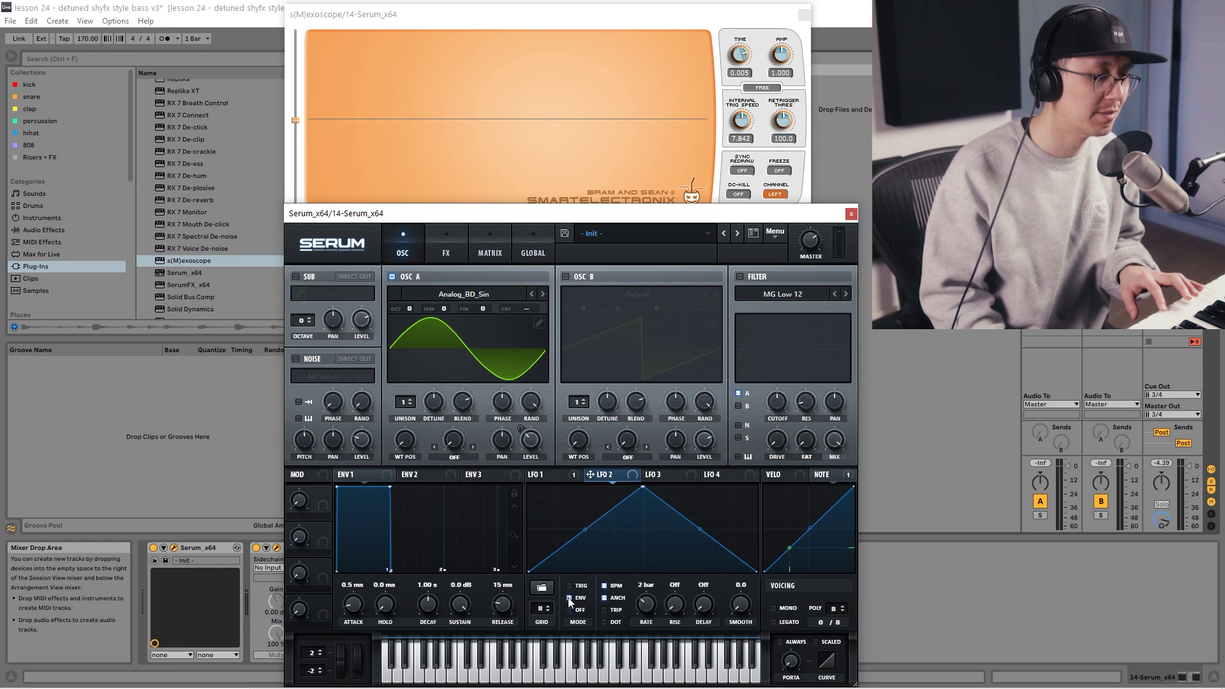
Add a modulation routing from LFO 2 to global master tuning (Mast.Tun) in the first free matrix row
click(479, 255)
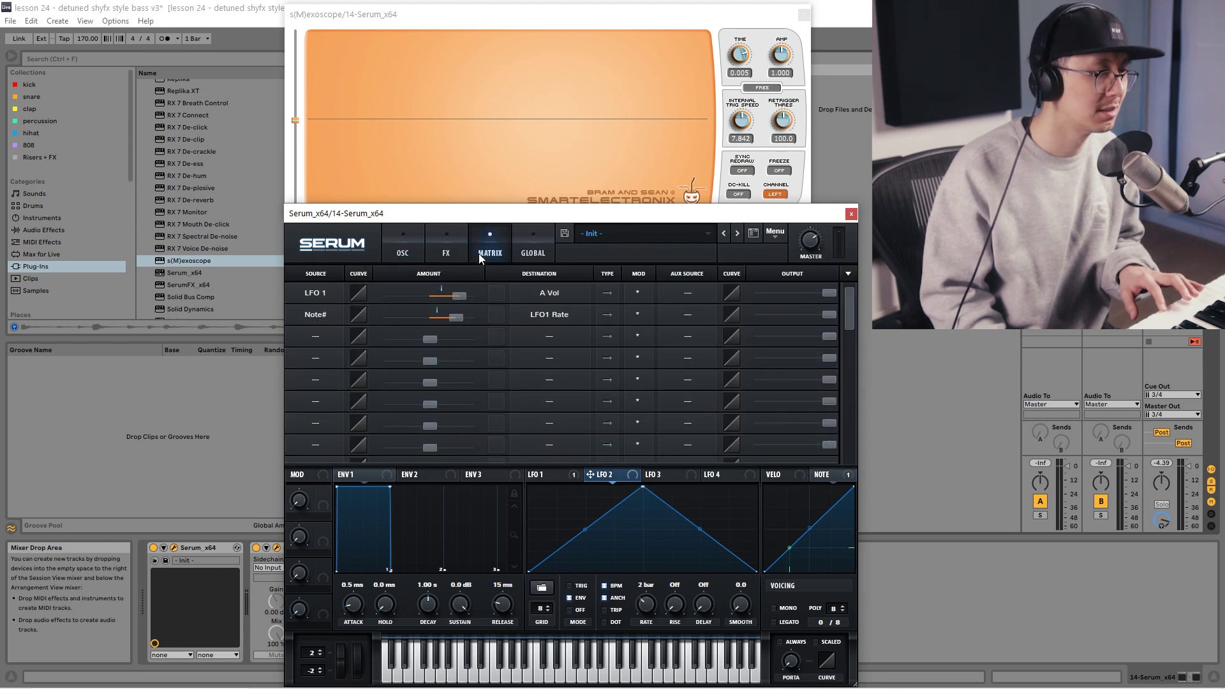
click(318, 334)
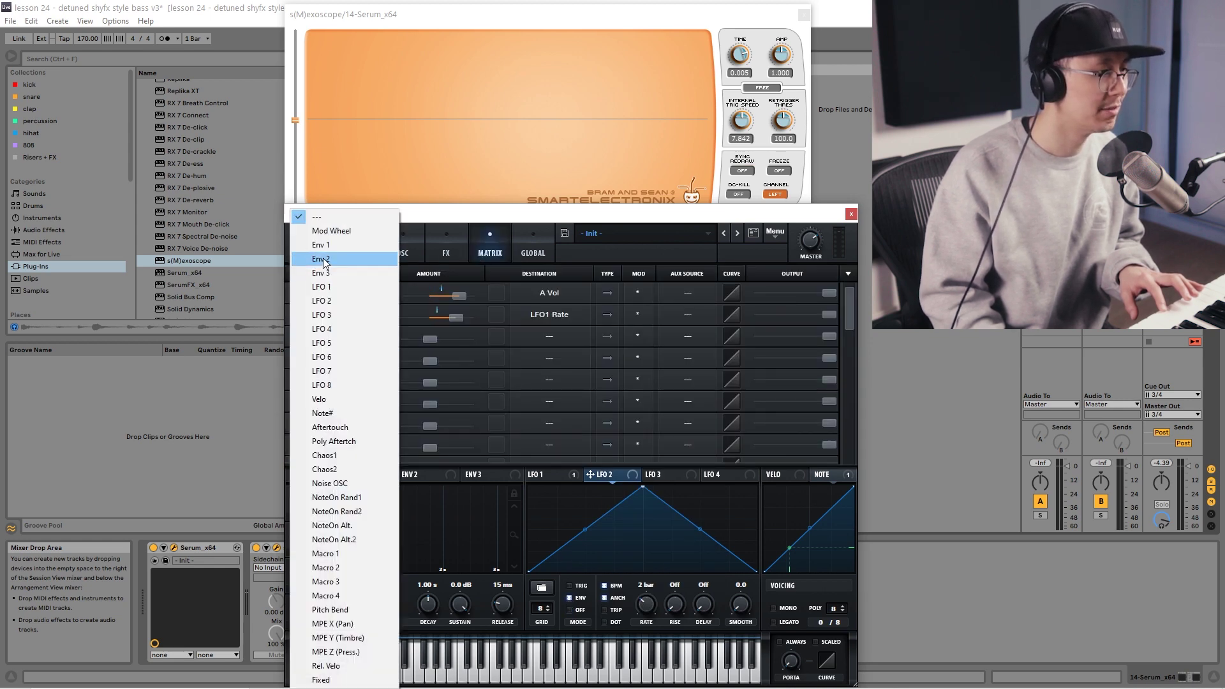
click(321, 300)
click(561, 335)
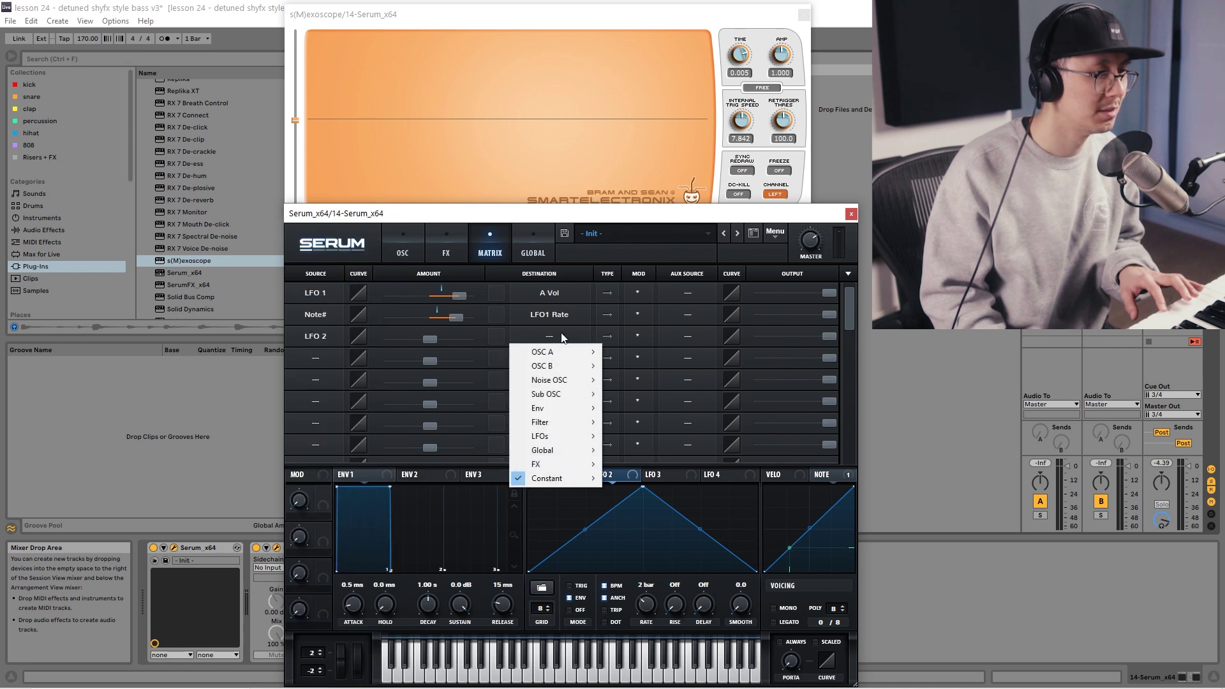
mouse_move(549, 450)
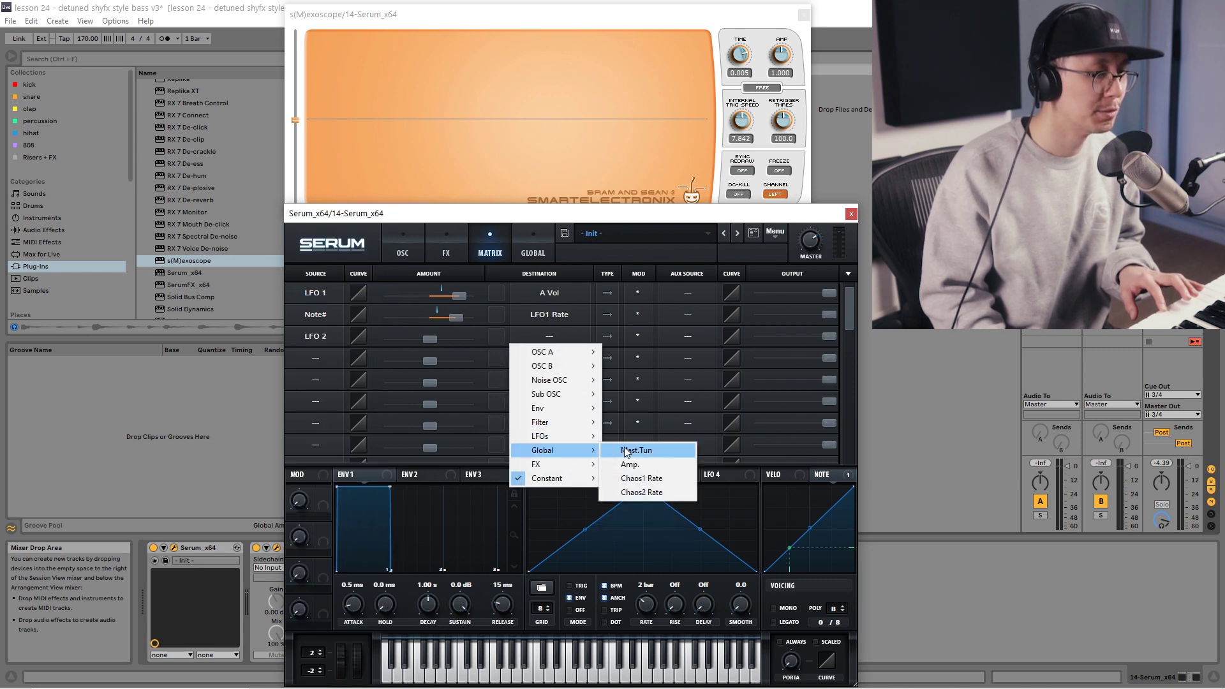
click(635, 448)
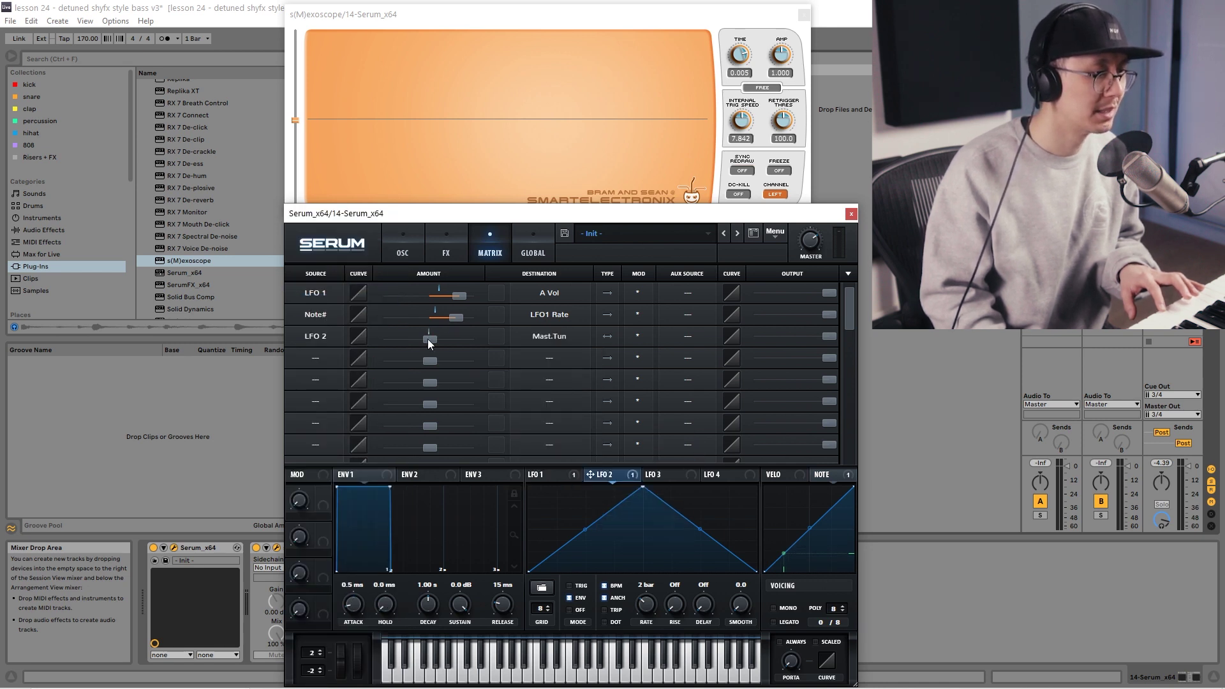
Set a slightly positive LFO 2 amount on master tuning and reshape LFO 2 into a straight rising ramp
drag(428, 339, 427, 340)
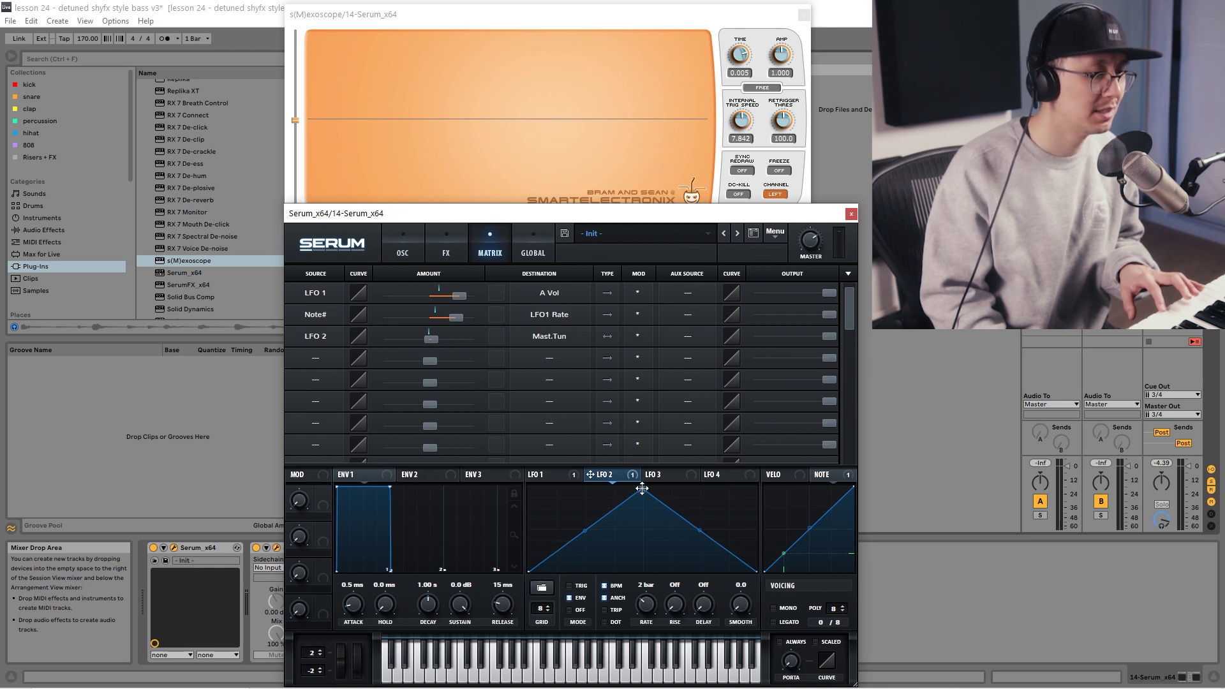
drag(642, 488, 496, 334)
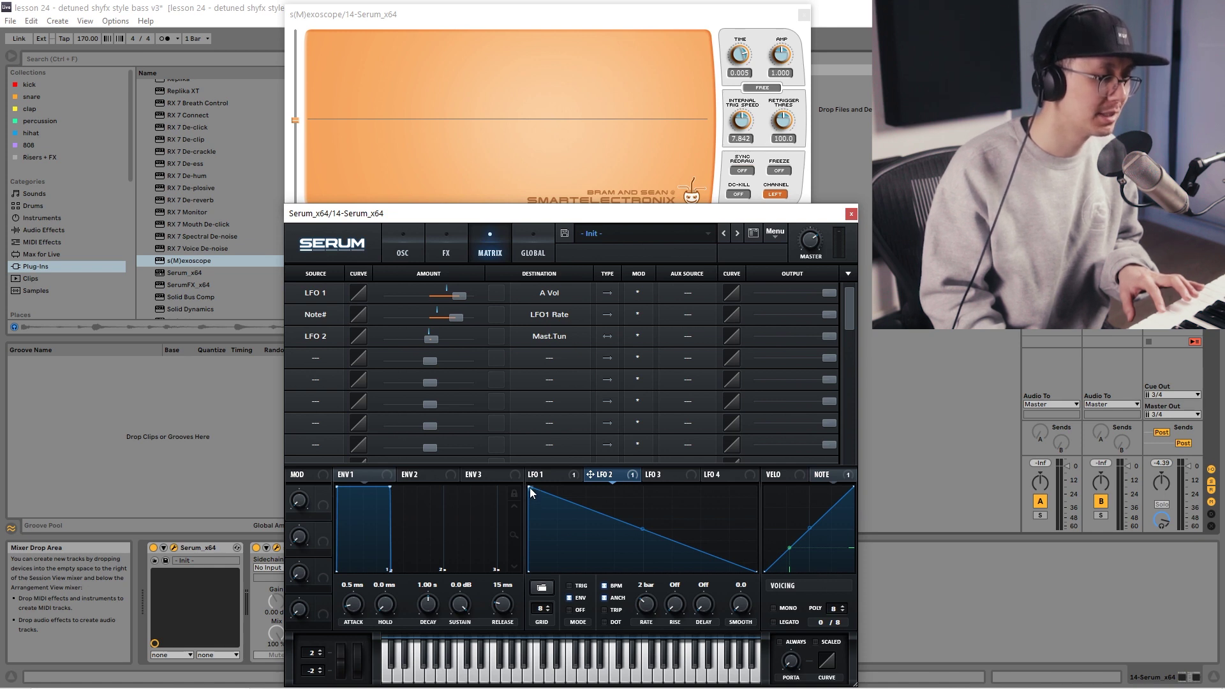
drag(529, 487, 763, 412)
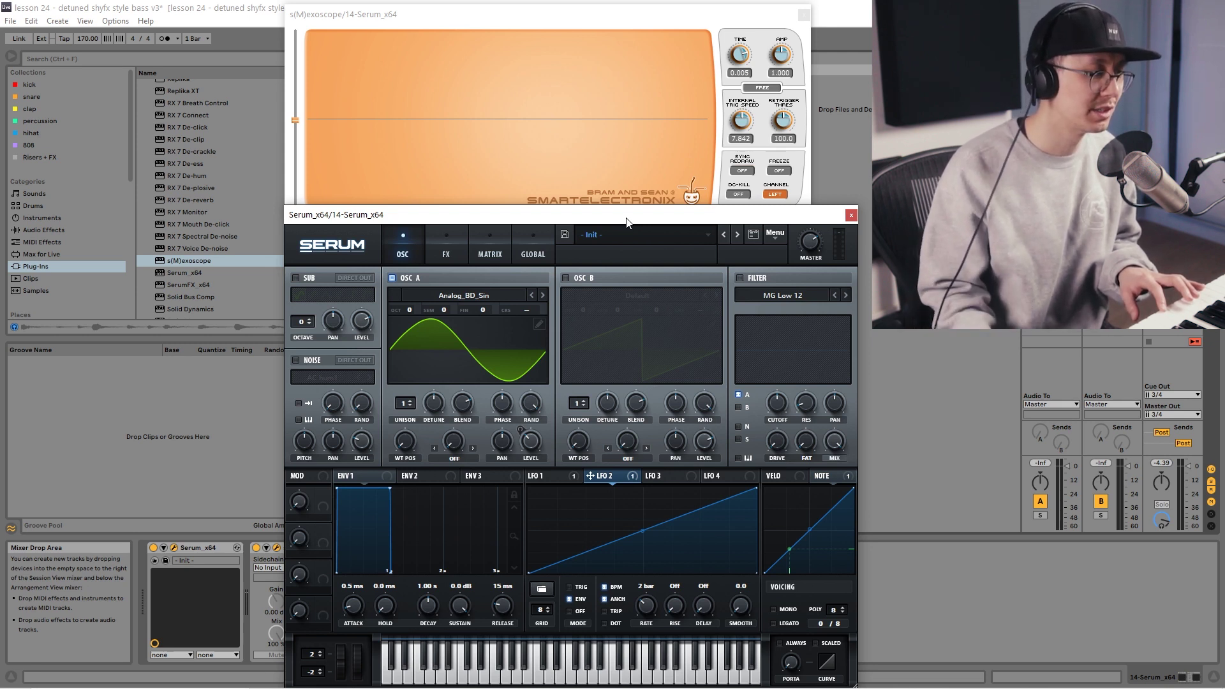
Close the synth window, group the Serum device into an Instrument Rack and show the rack's chain list
click(850, 215)
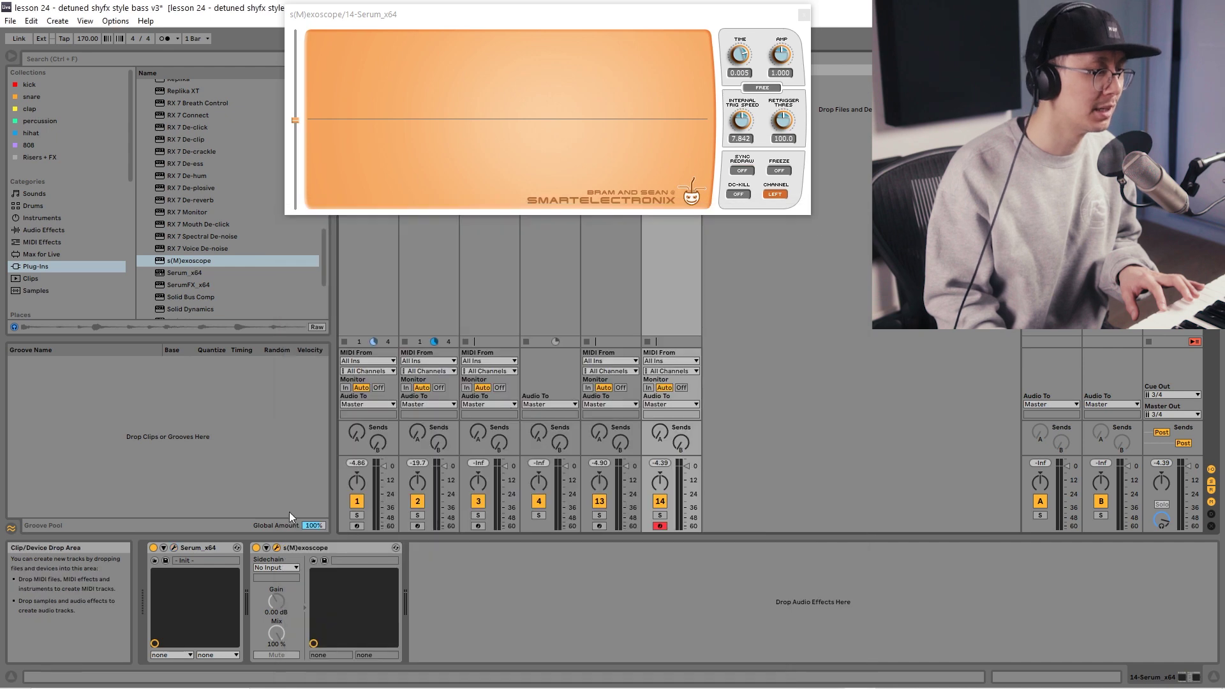
click(197, 547)
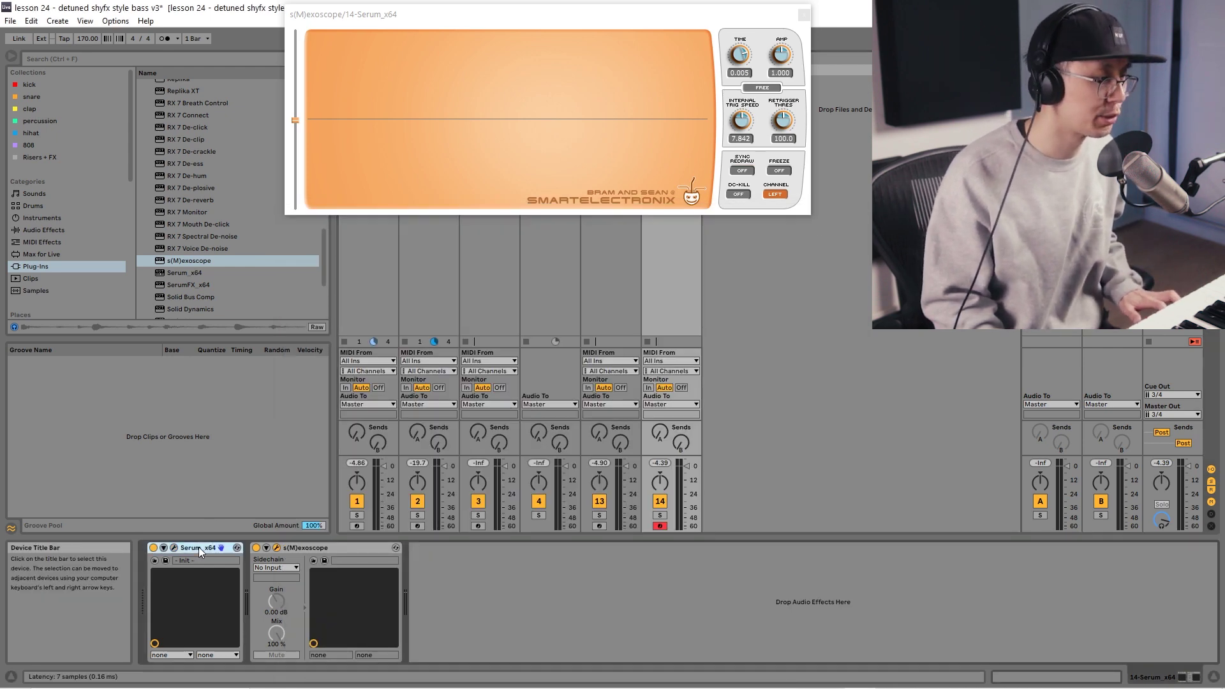
key(ctrl+g)
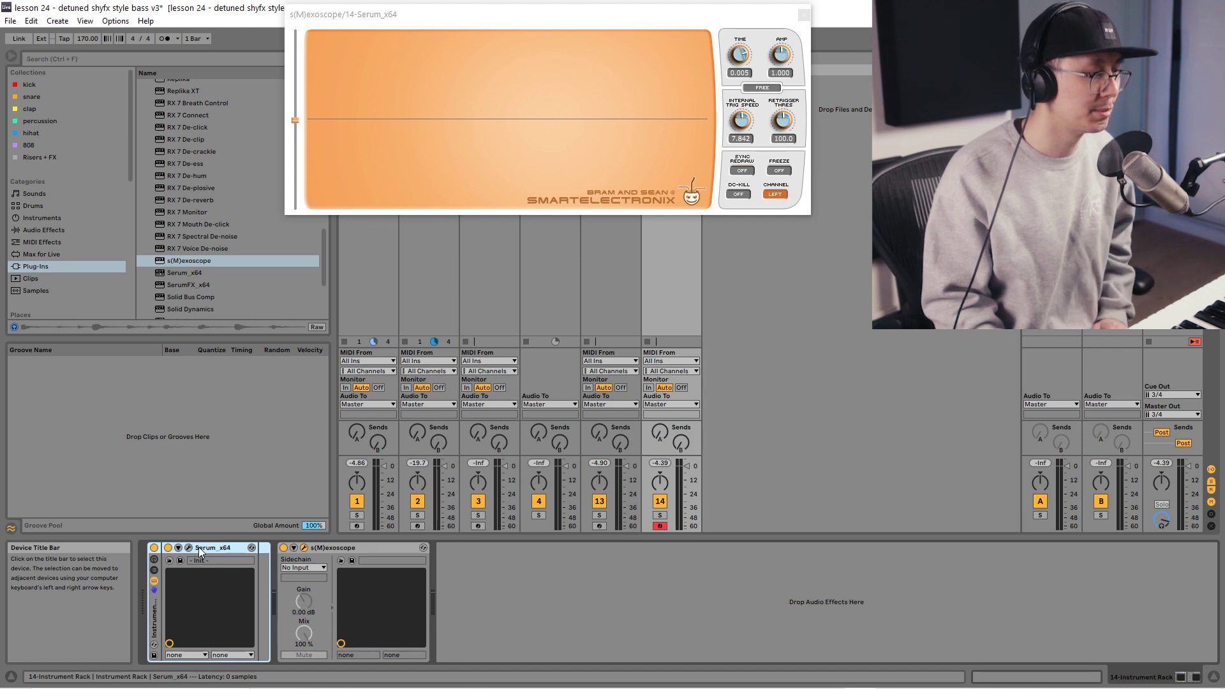
click(154, 570)
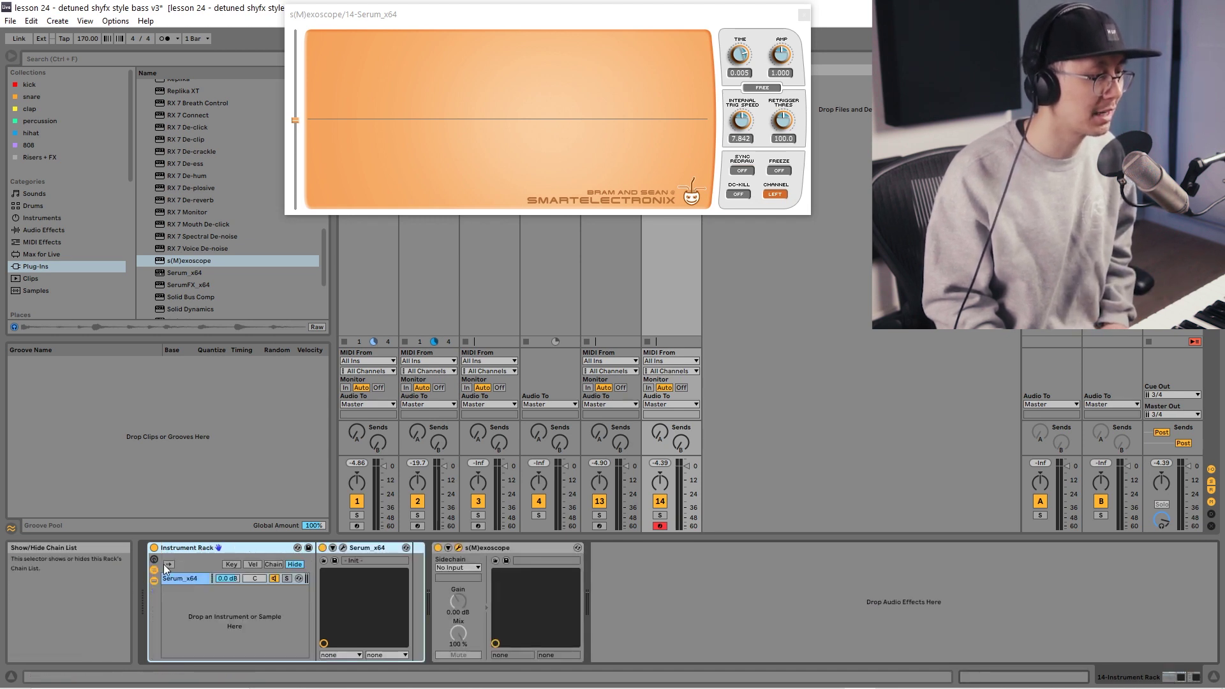
Duplicate the Serum chain in the Instrument Rack and rename the copy Noise
click(194, 578)
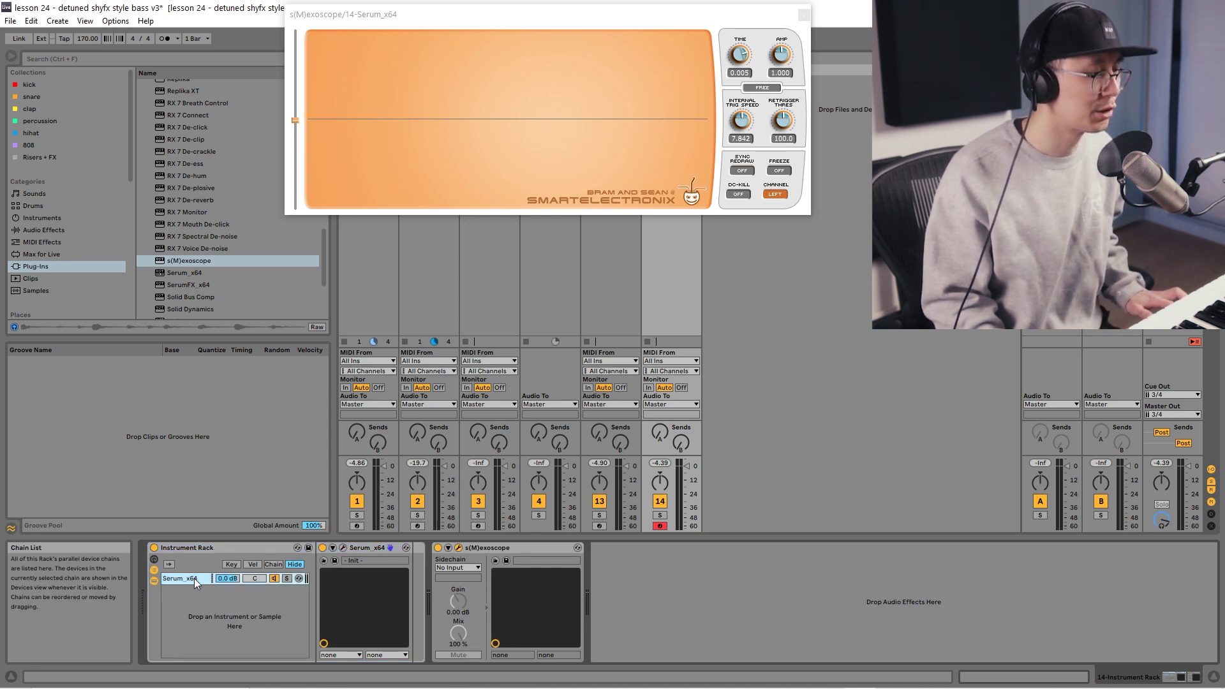
key(ctrl+d)
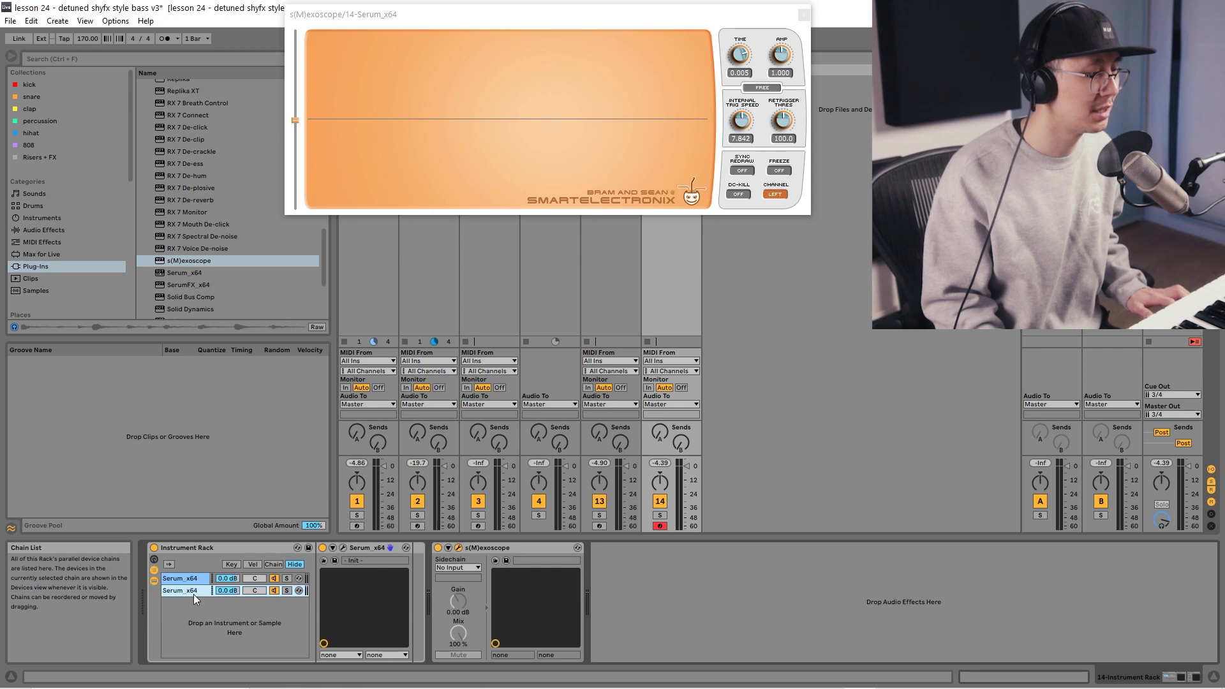
text(Noise)
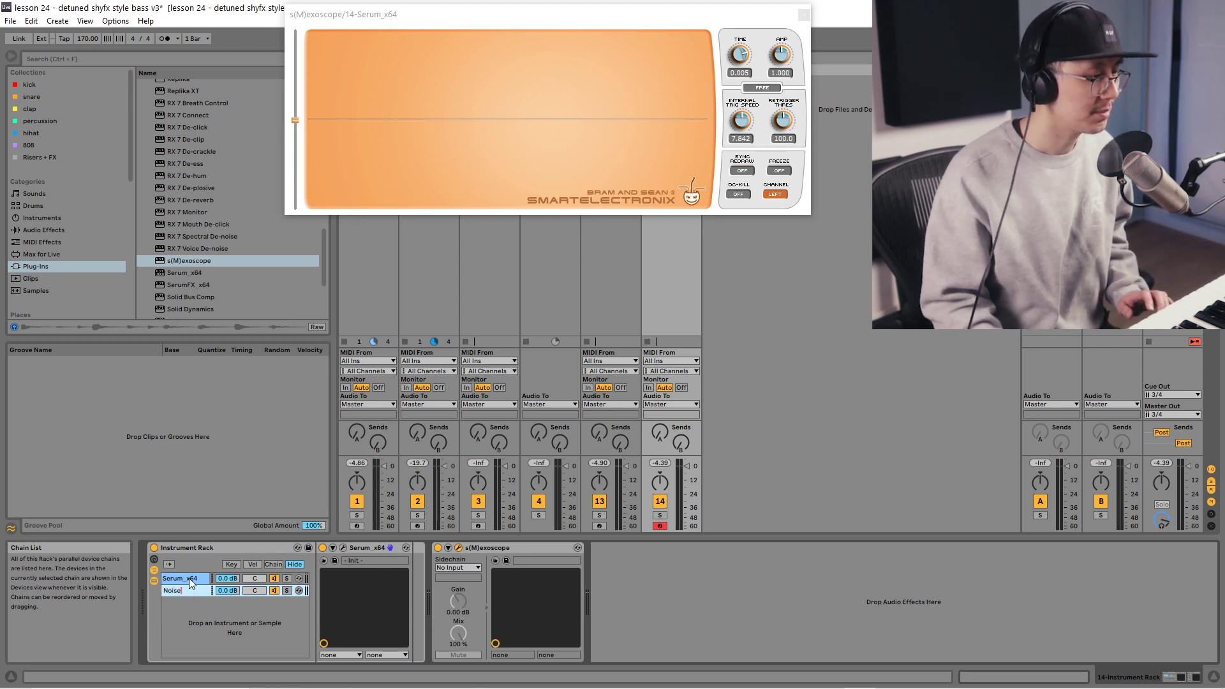
Insert an EQ Eight after Serum in the Noise chain and set its low-cut band's frequency to 100 Hz
key(Return)
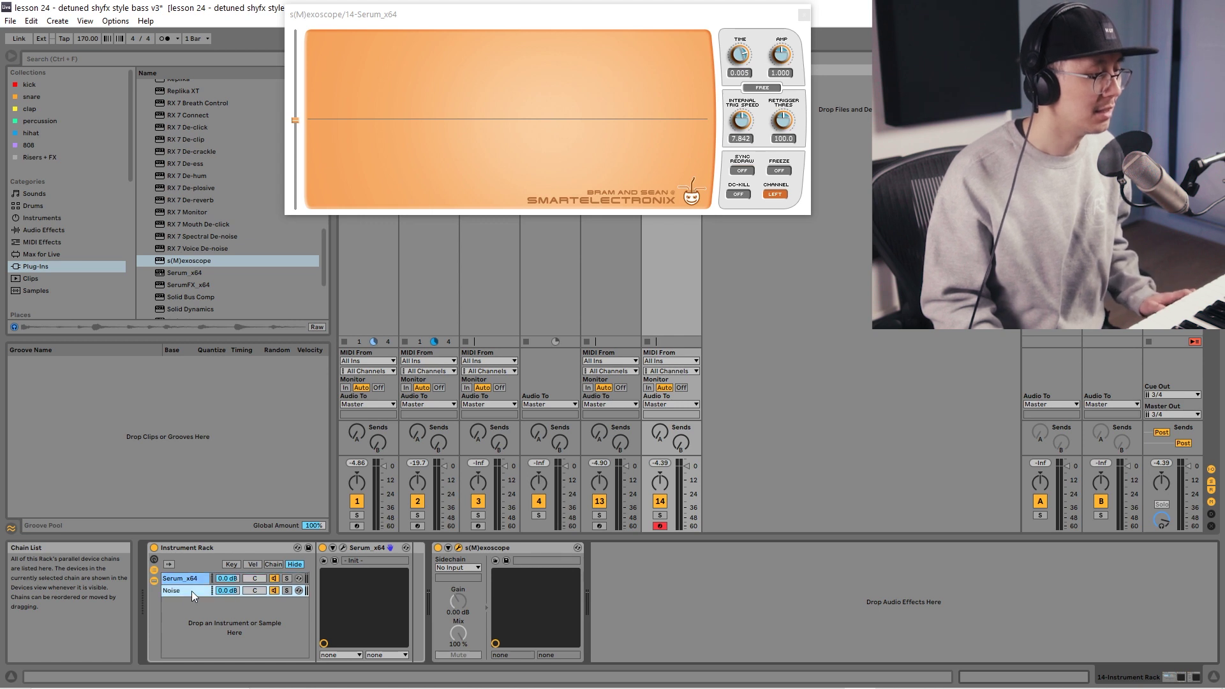
click(51, 231)
click(169, 254)
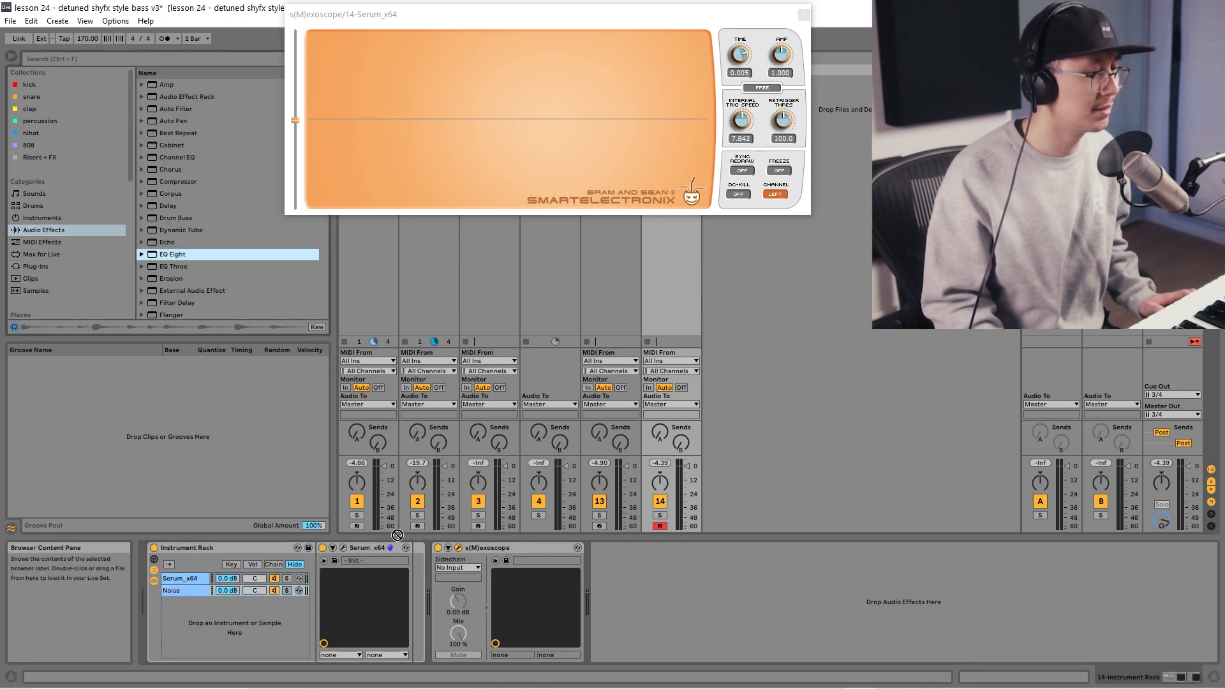
drag(396, 535, 420, 583)
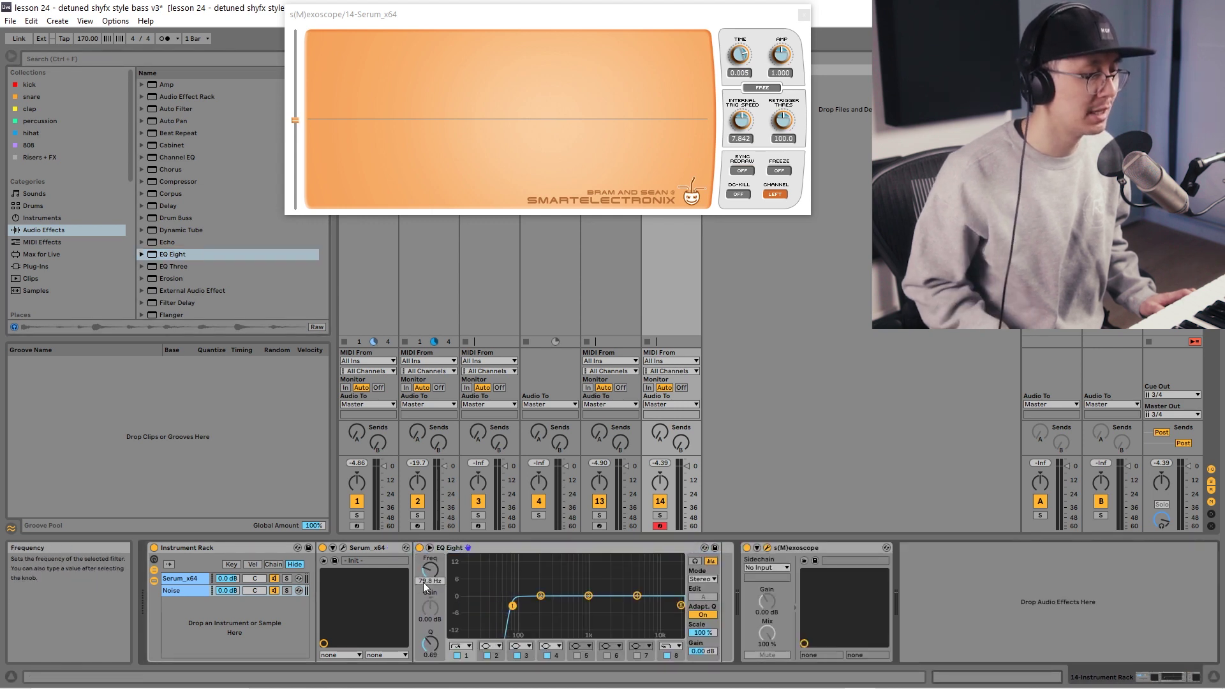
key(Return)
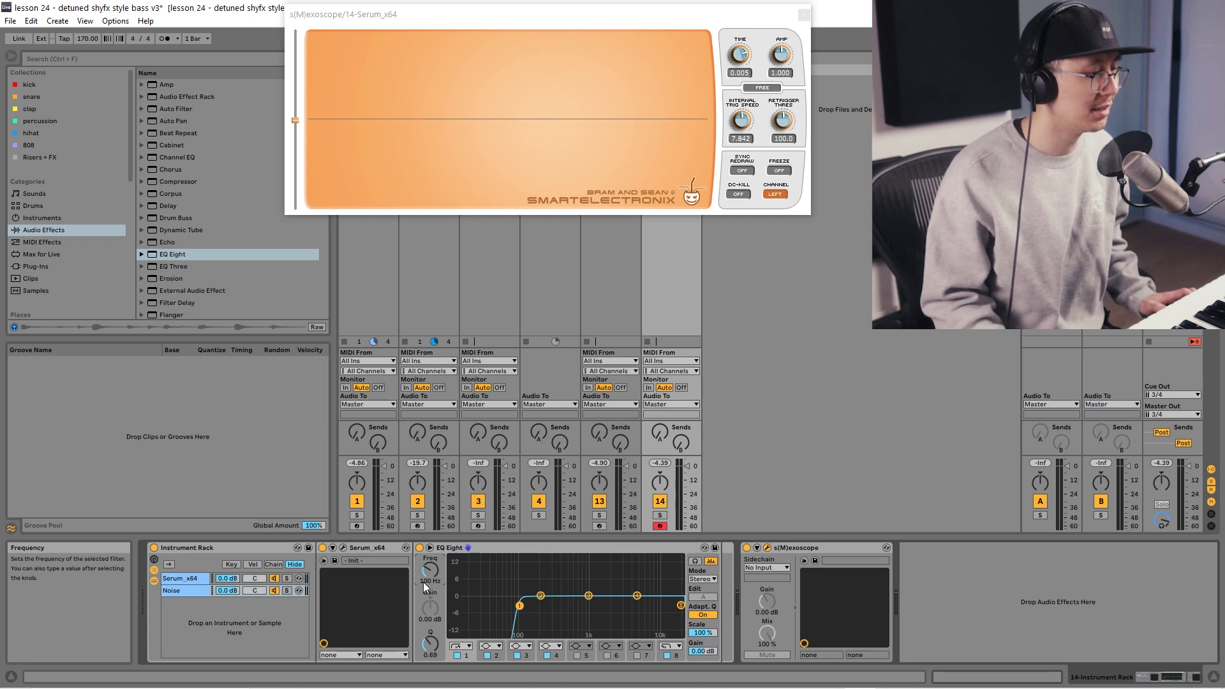
Open the Noise chain's Serum, enable its noise oscillator and load the BrightWhite sample from the Analog category
click(342, 547)
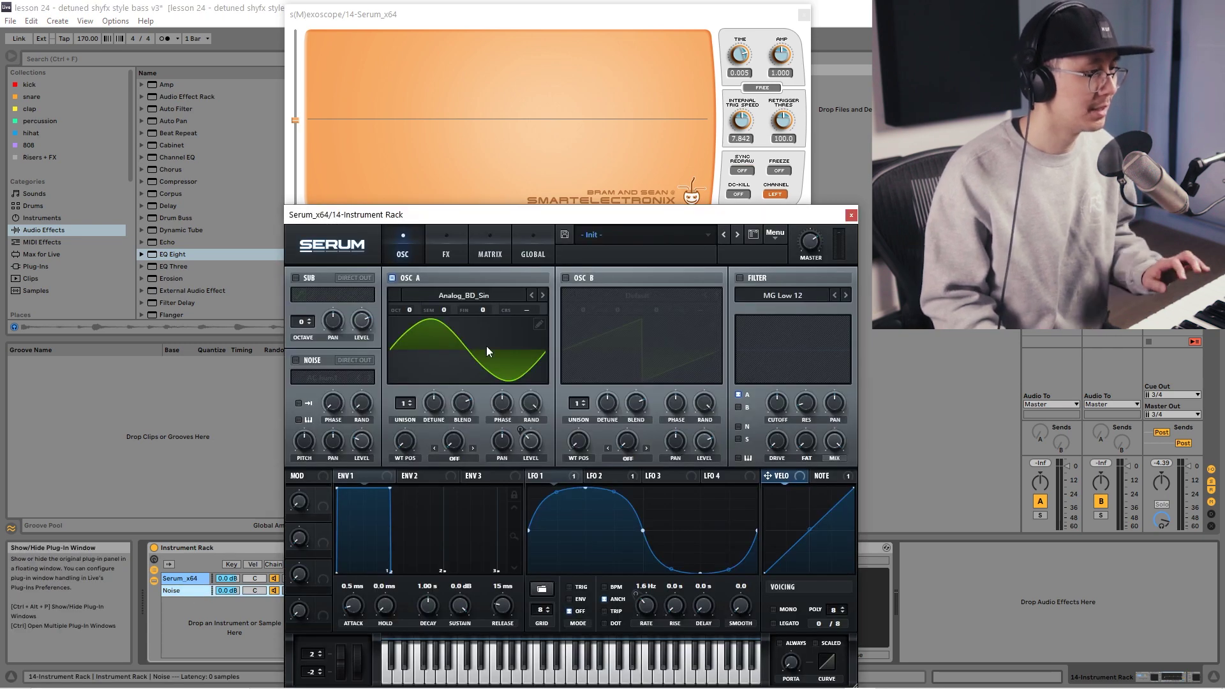
click(294, 360)
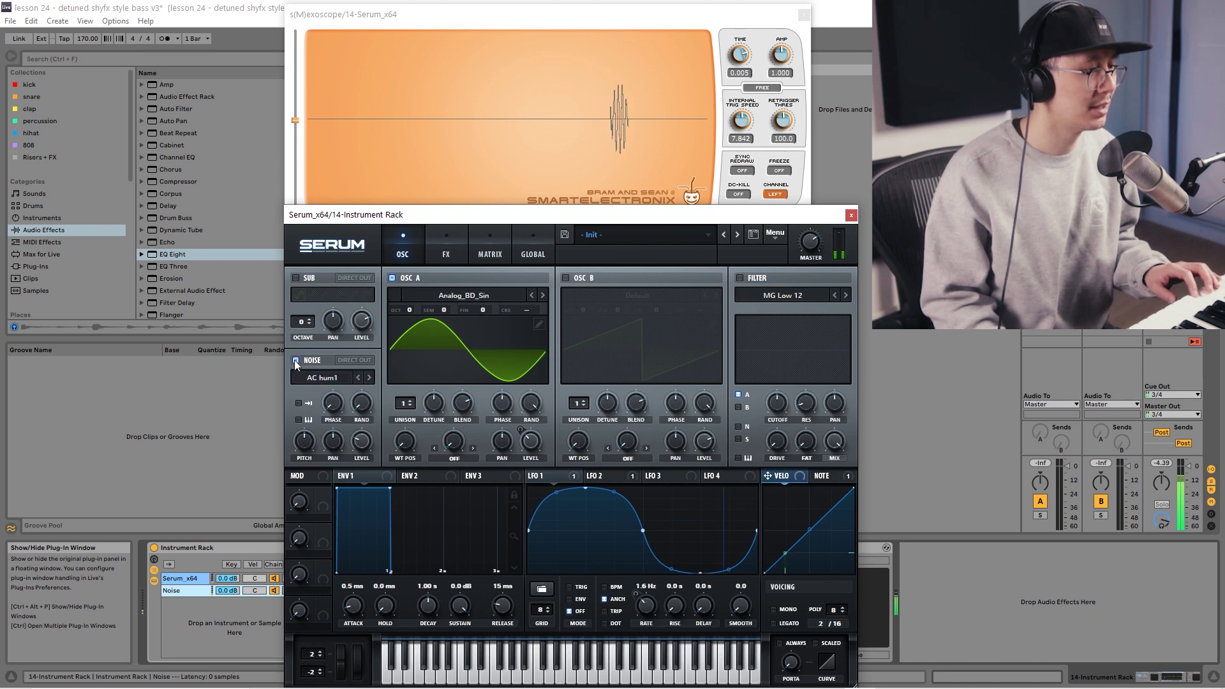
click(334, 374)
mouse_move(339, 406)
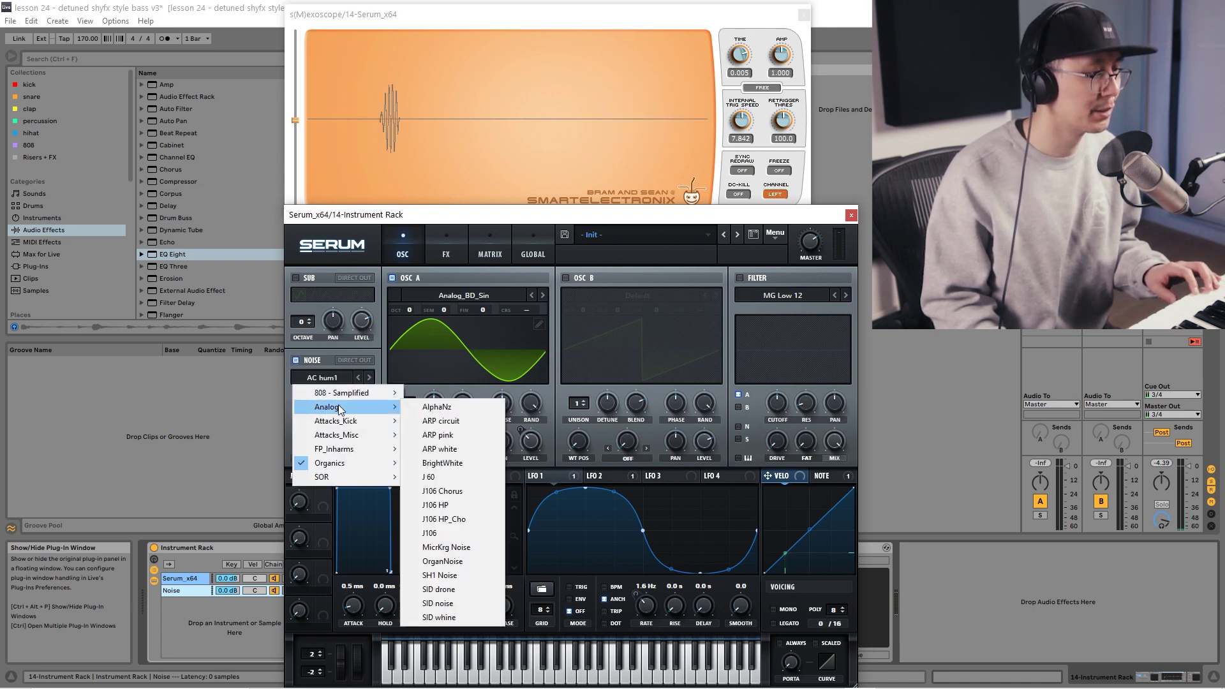
click(462, 466)
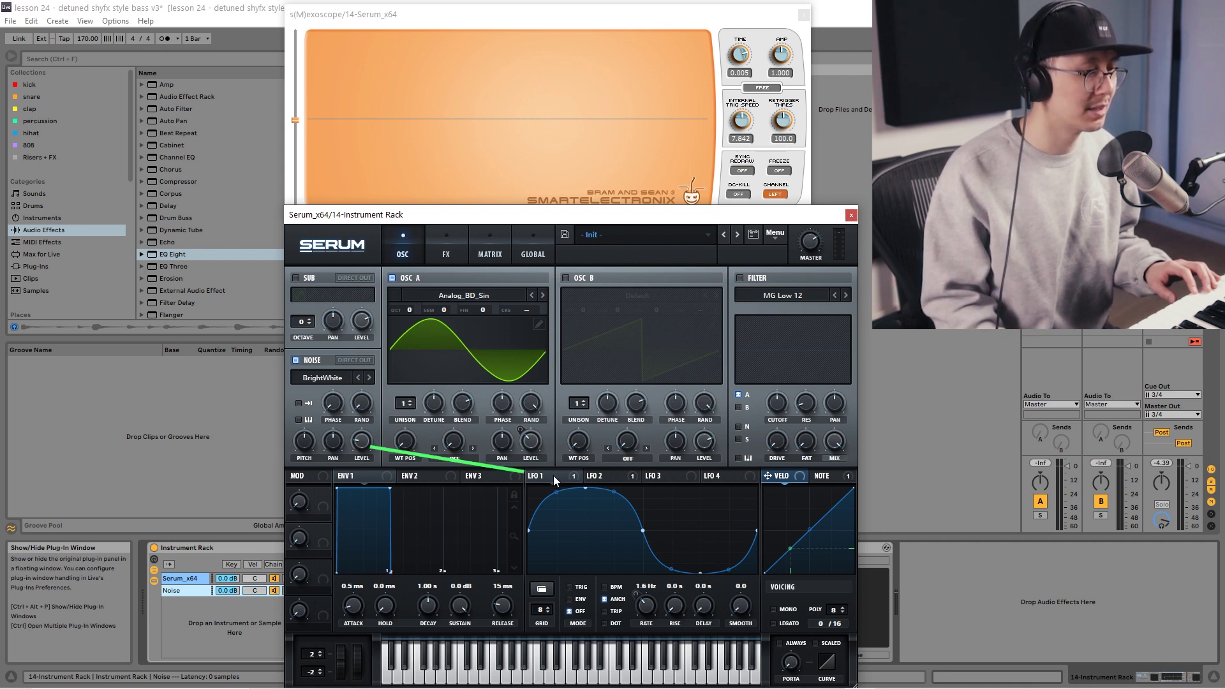
Modulate the noise oscillator's level with LFO 1 and set the modulation amount to about 31
drag(534, 476, 355, 453)
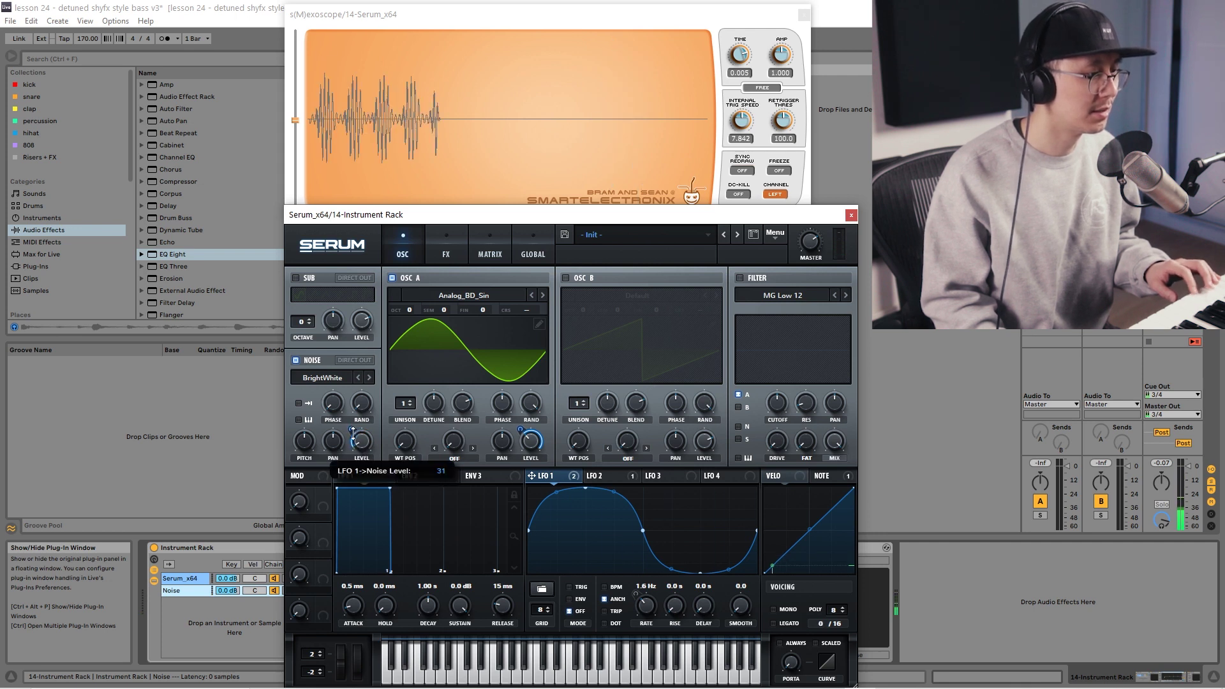
drag(353, 428, 353, 432)
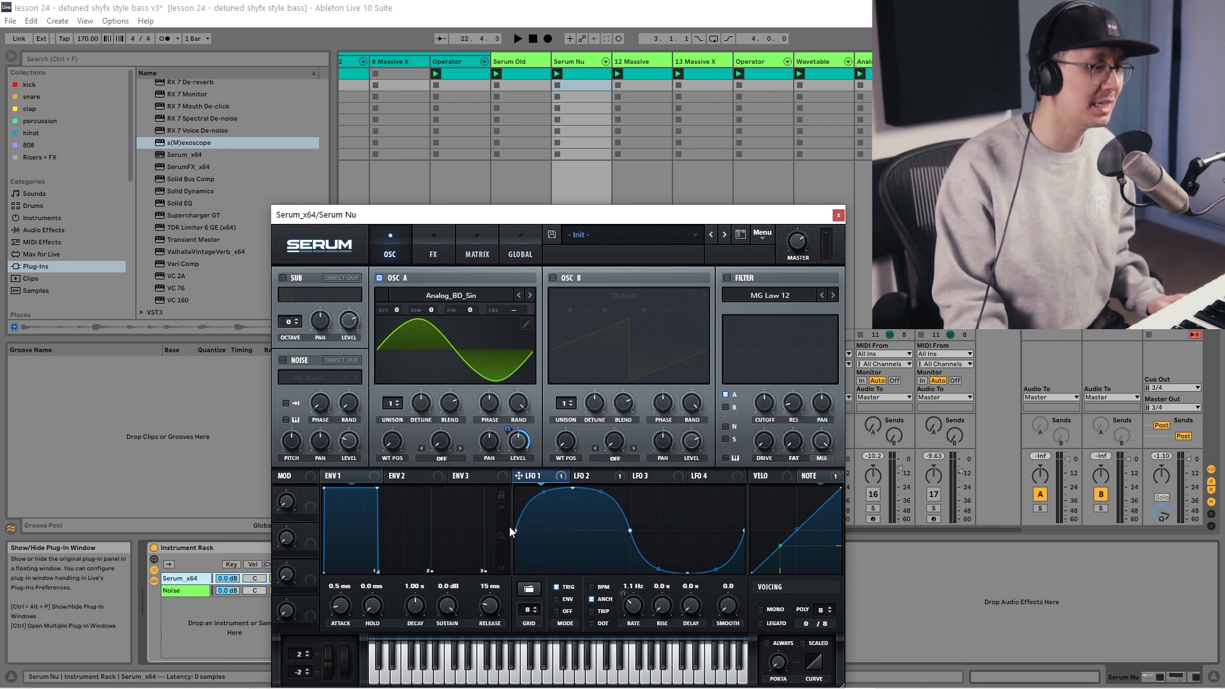
Try Serum's Tube distortion effect on the noise sound with the drive at 68% and switch it off again
key(ctrl+alt+p)
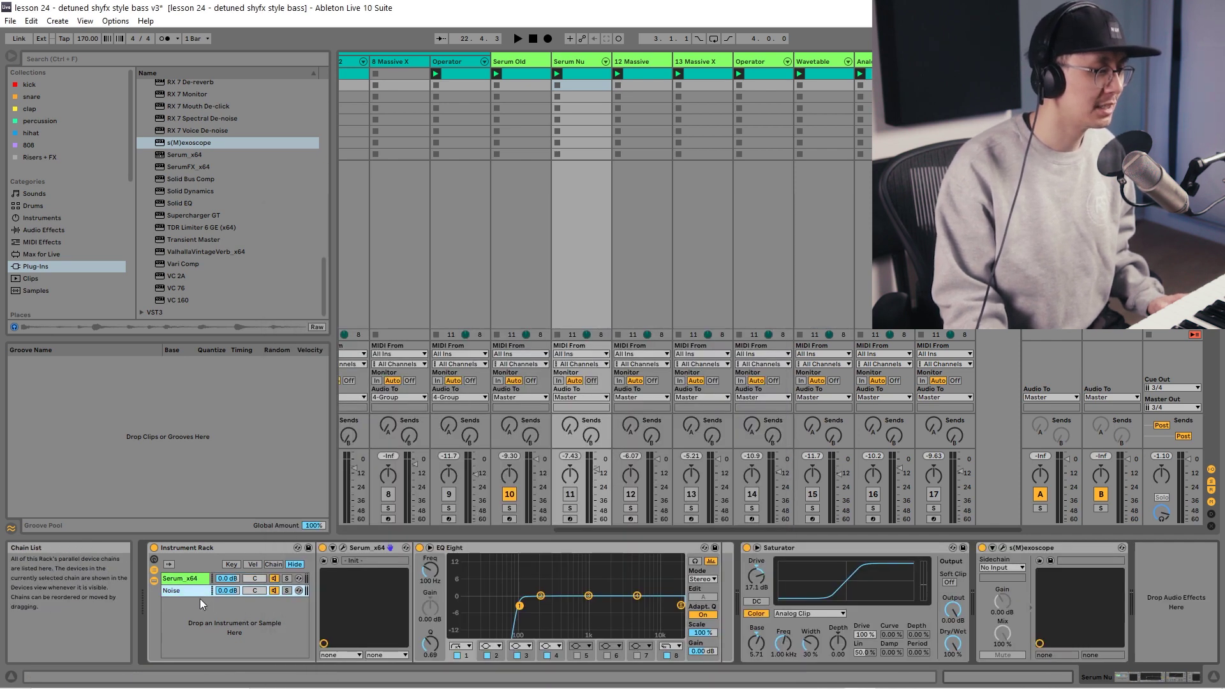
click(343, 547)
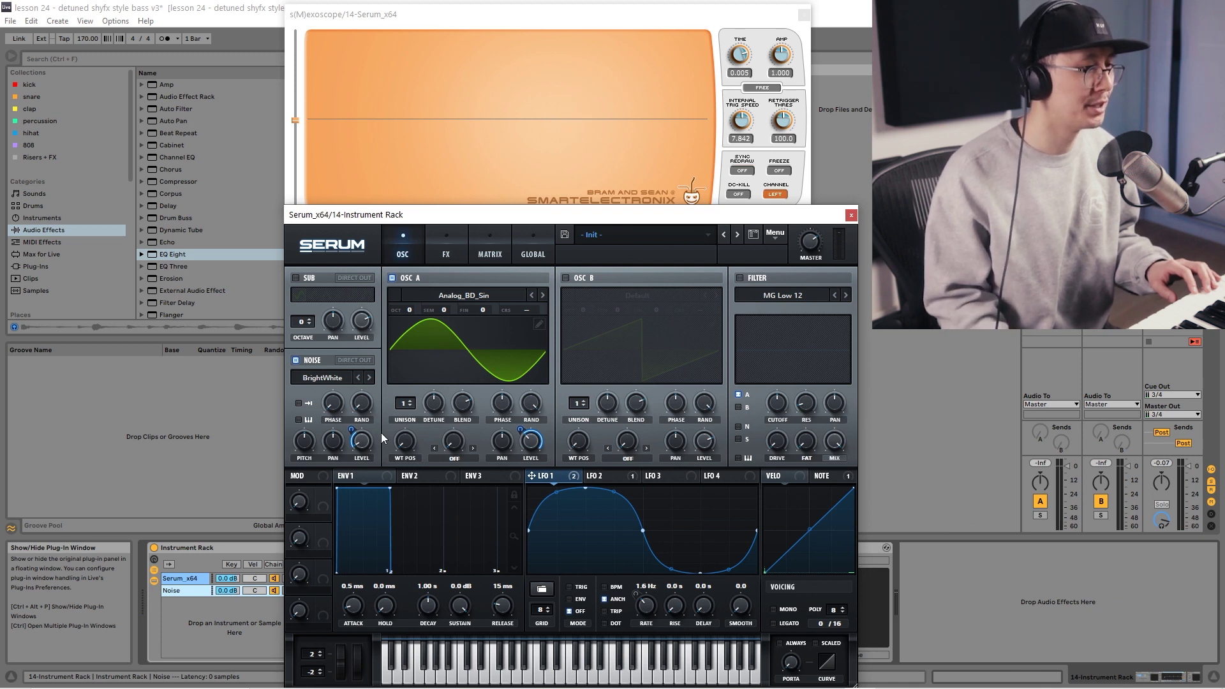
click(454, 254)
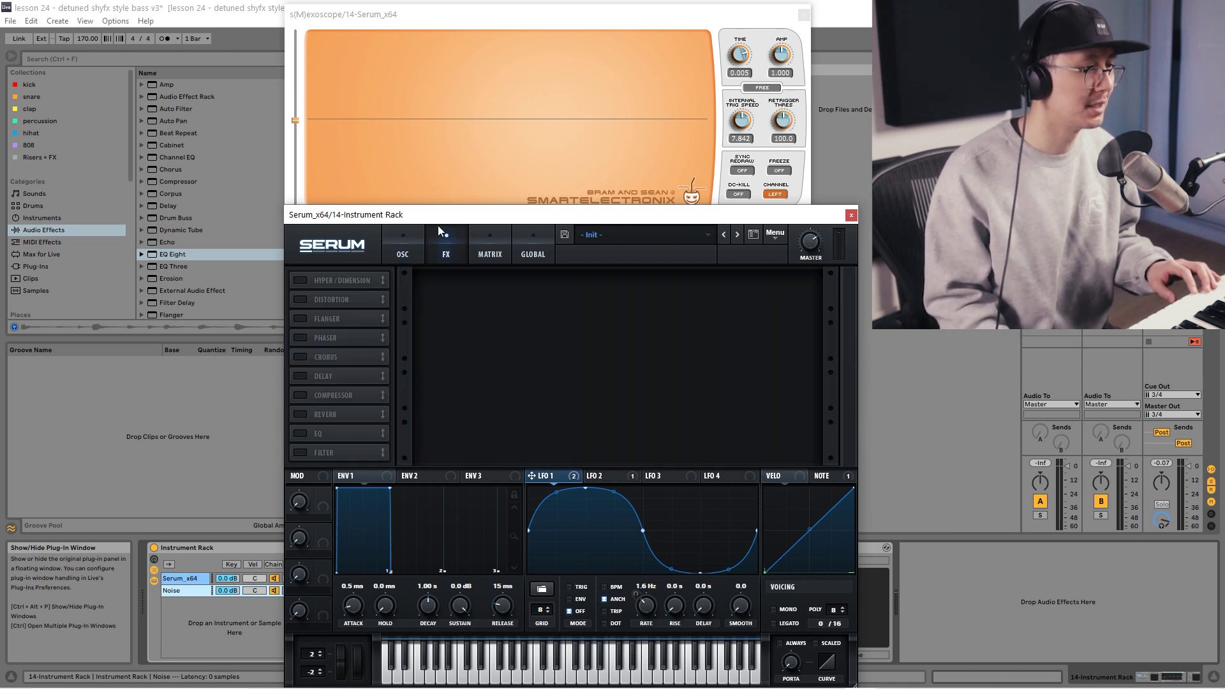
click(299, 299)
drag(705, 288, 702, 225)
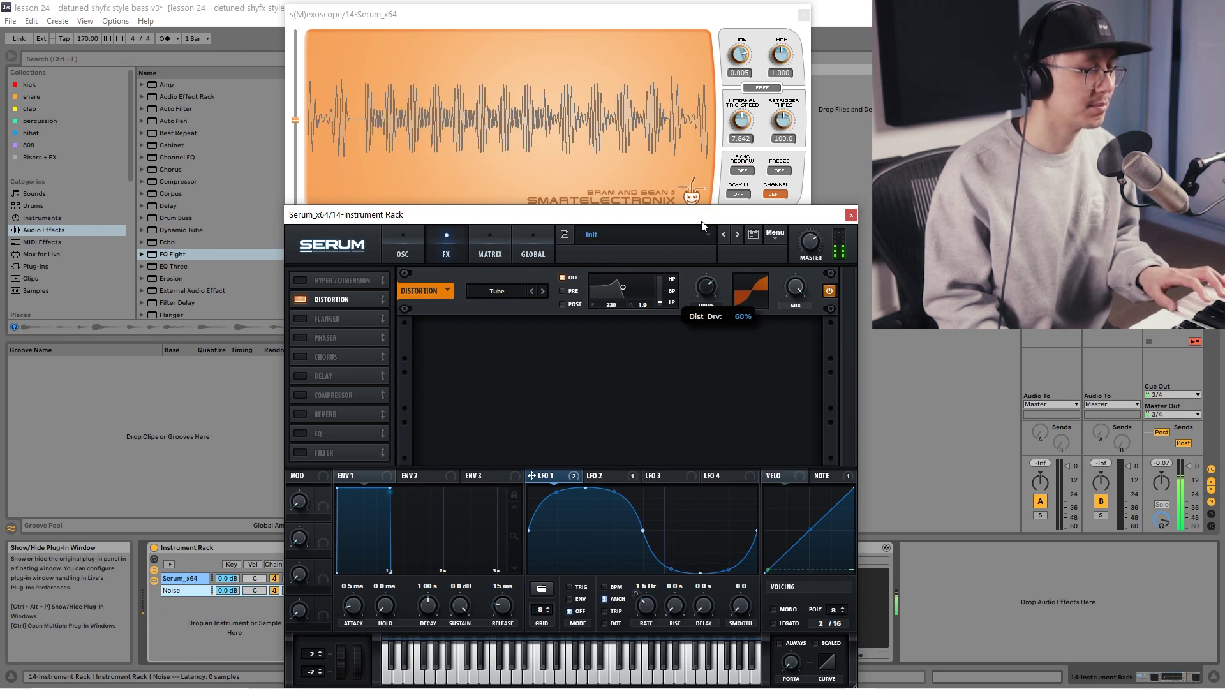
click(300, 299)
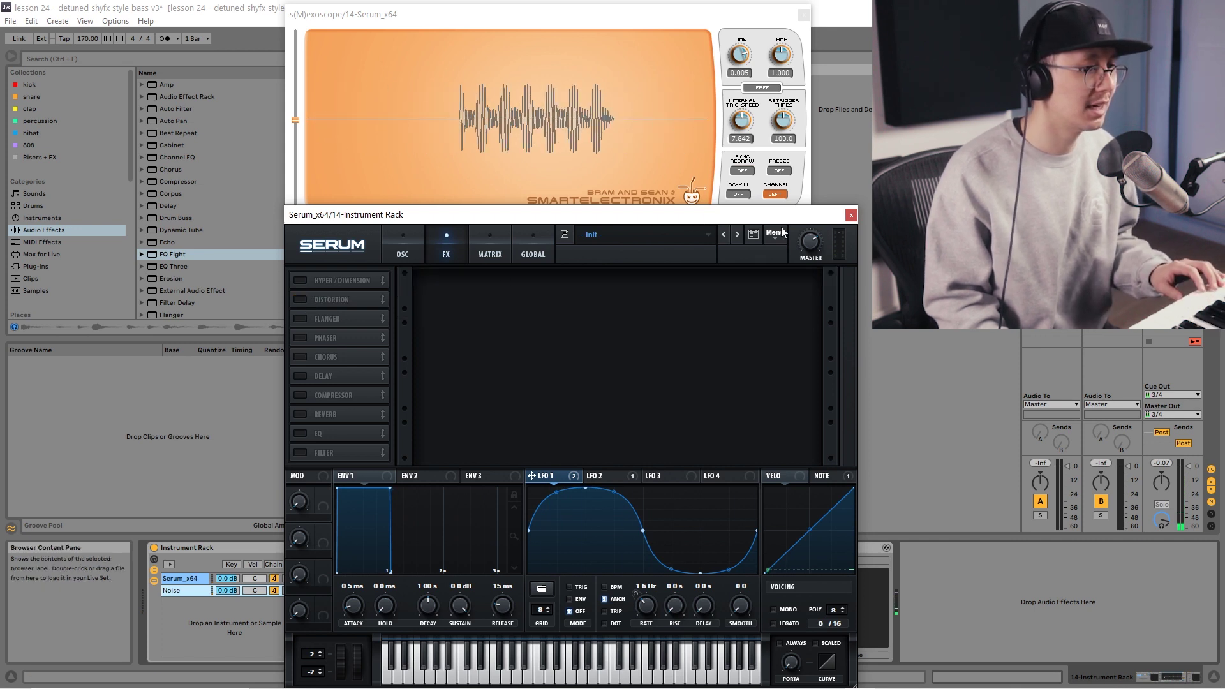
Close the synth window and insert a Saturator between the Instrument Rack and the s(M)exoscope
click(850, 216)
scroll(192, 236, down, 2)
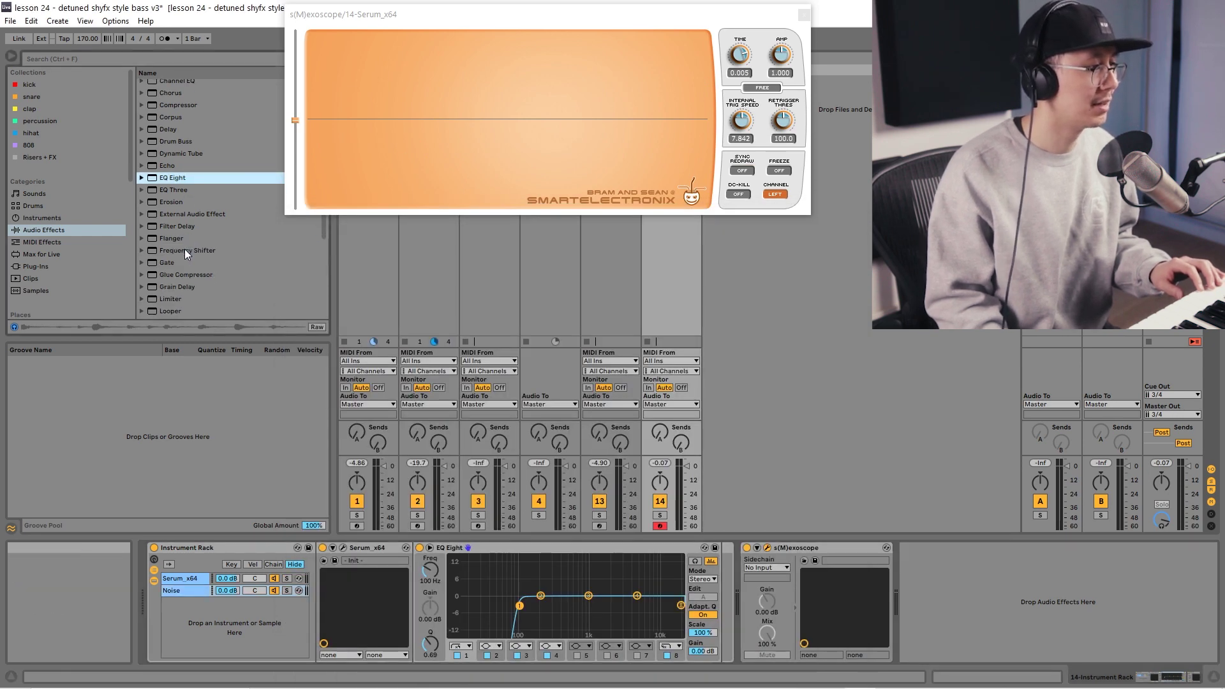
scroll(185, 249, down, 4)
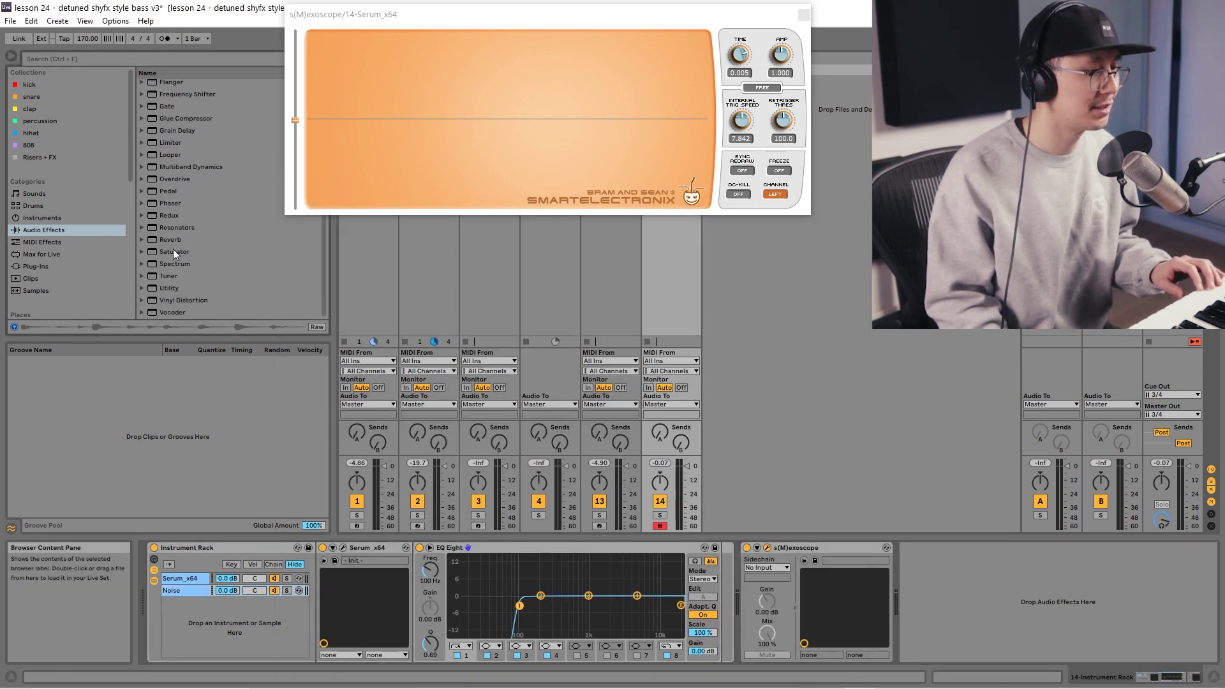
drag(182, 255, 736, 569)
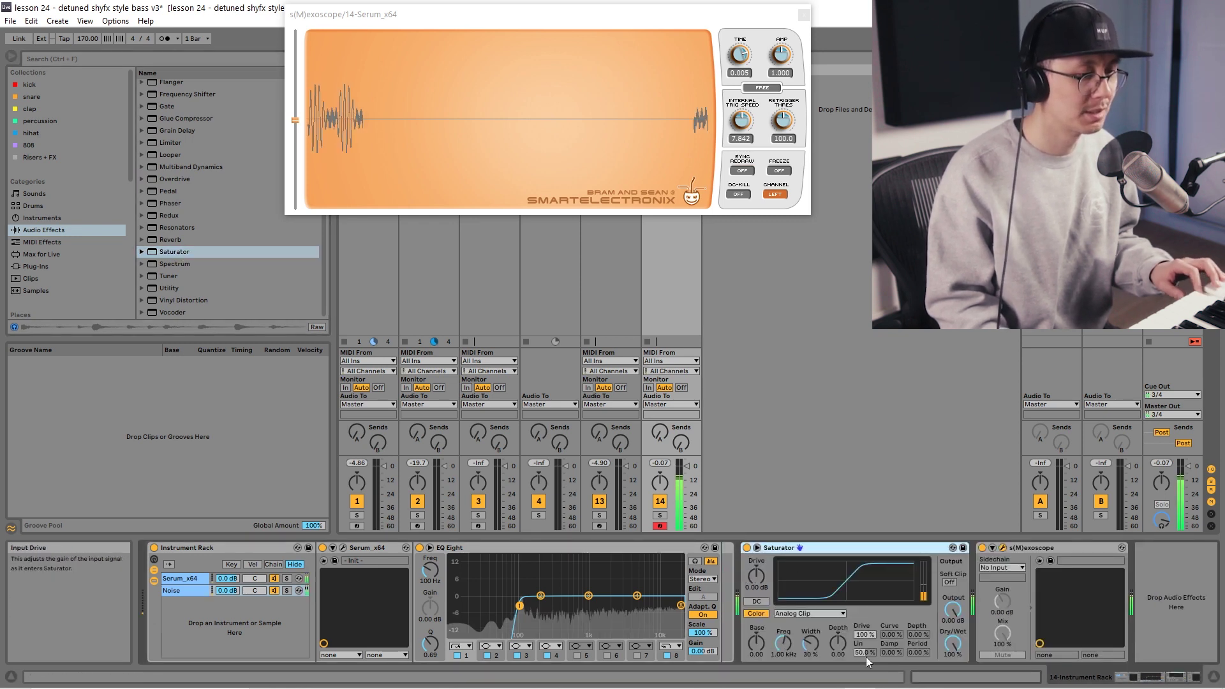
Set the Saturator's drive to 17.1 dB and raise its color Base, pulling track 14's volume down slightly
mouse_move(764, 578)
mouse_down()
mouse_move(764, 553)
mouse_move(764, 574)
mouse_up()
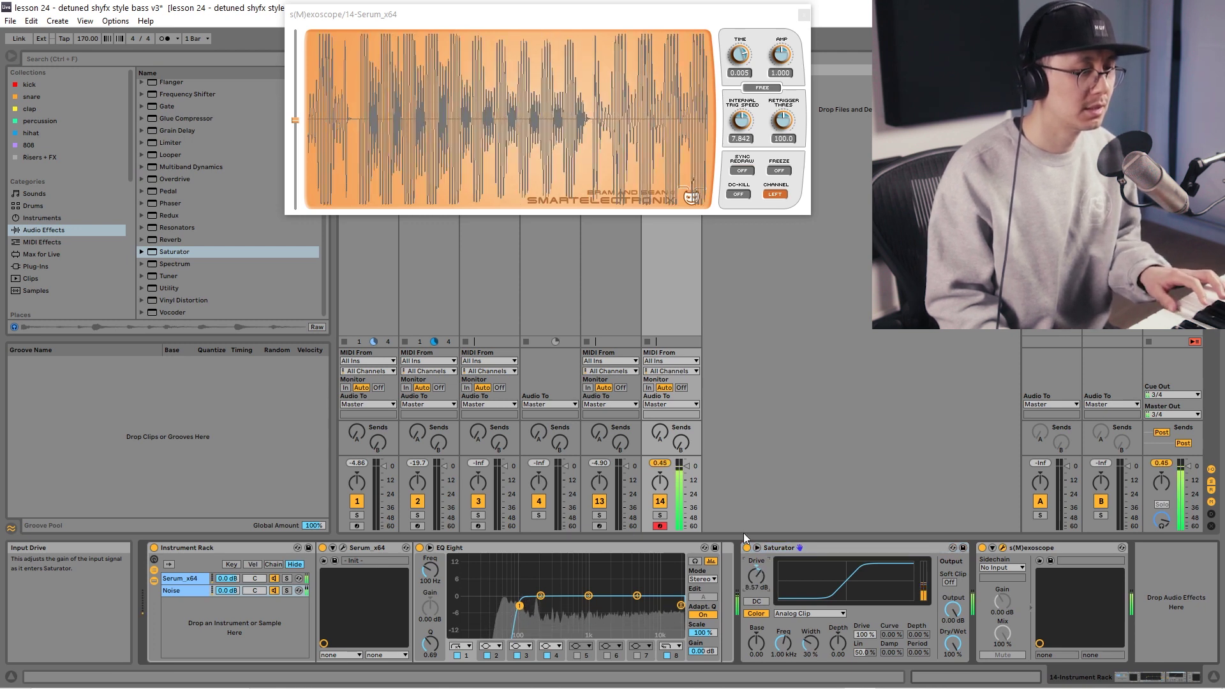
drag(686, 465, 686, 477)
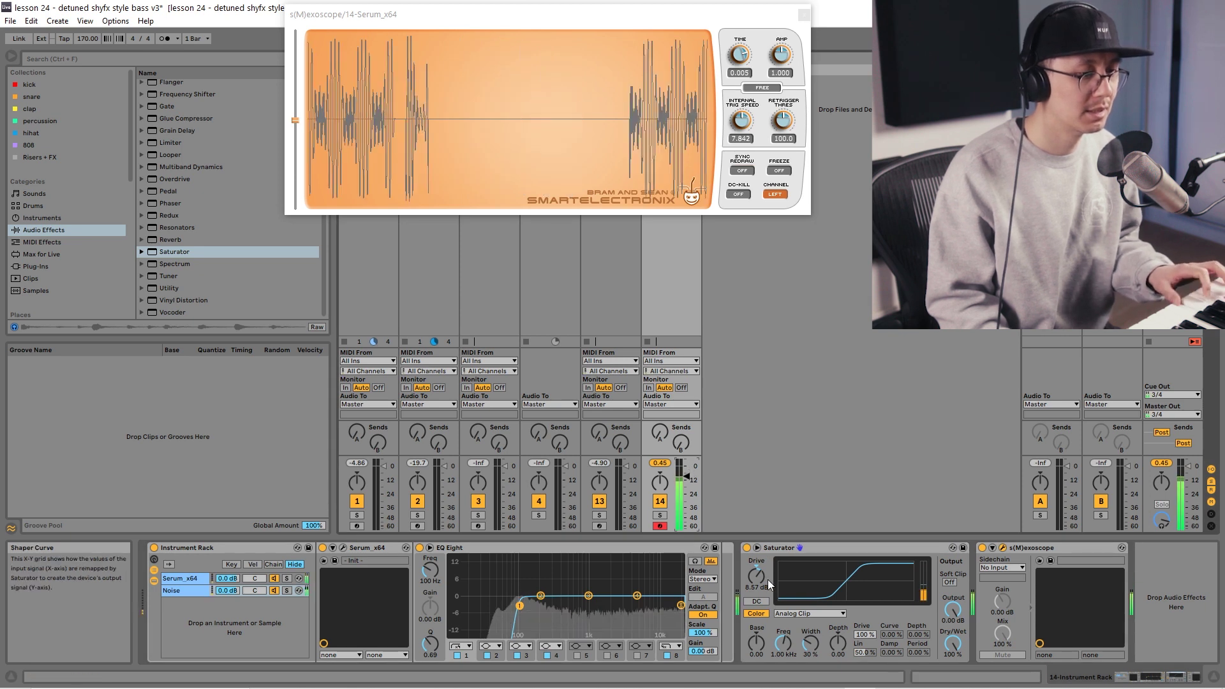
mouse_move(756, 576)
mouse_down()
mouse_move(756, 562)
mouse_move(759, 578)
mouse_up()
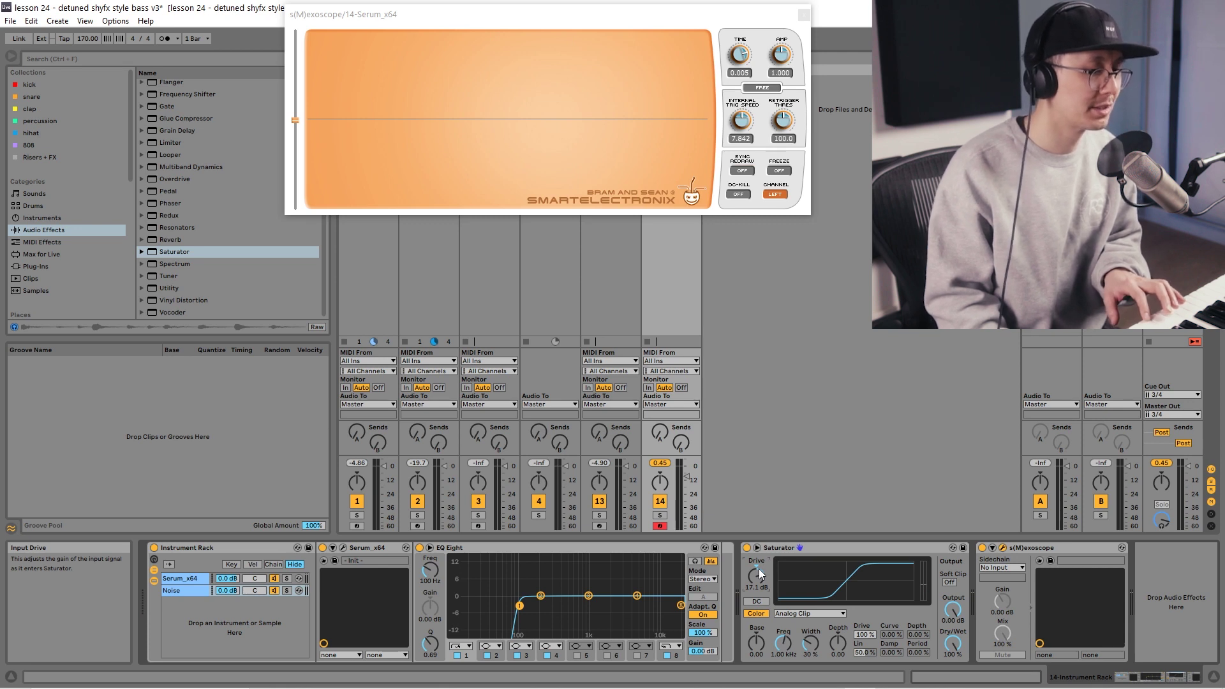
click(755, 640)
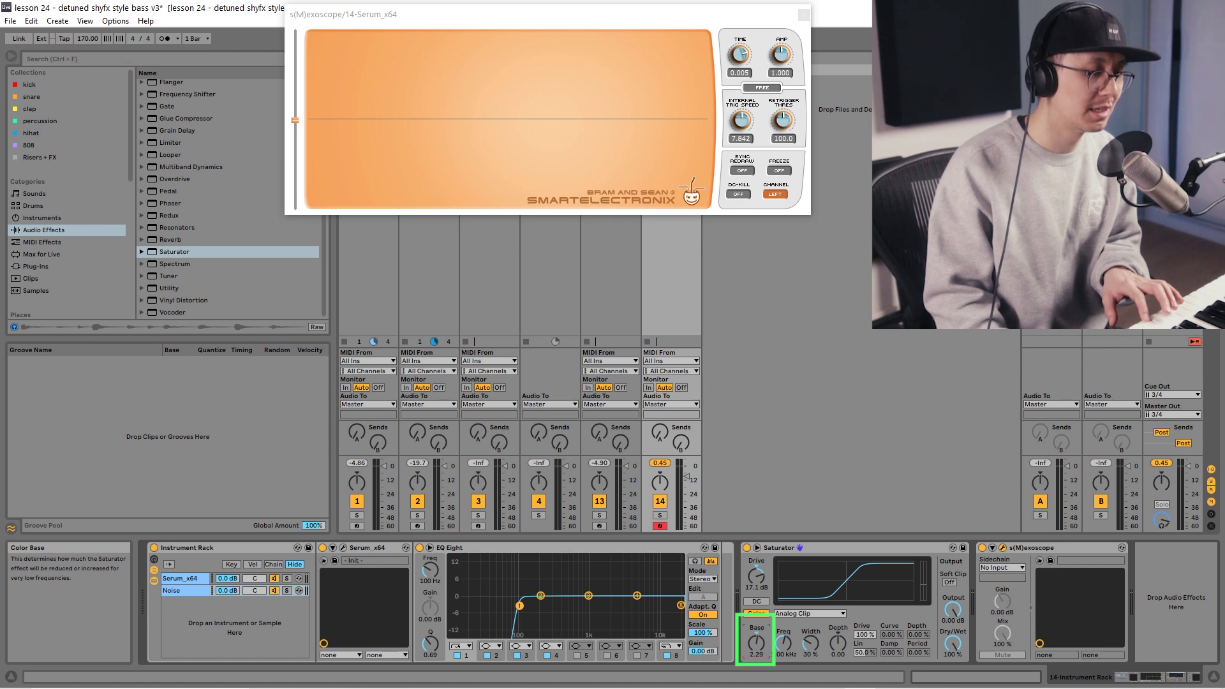
drag(756, 641, 756, 625)
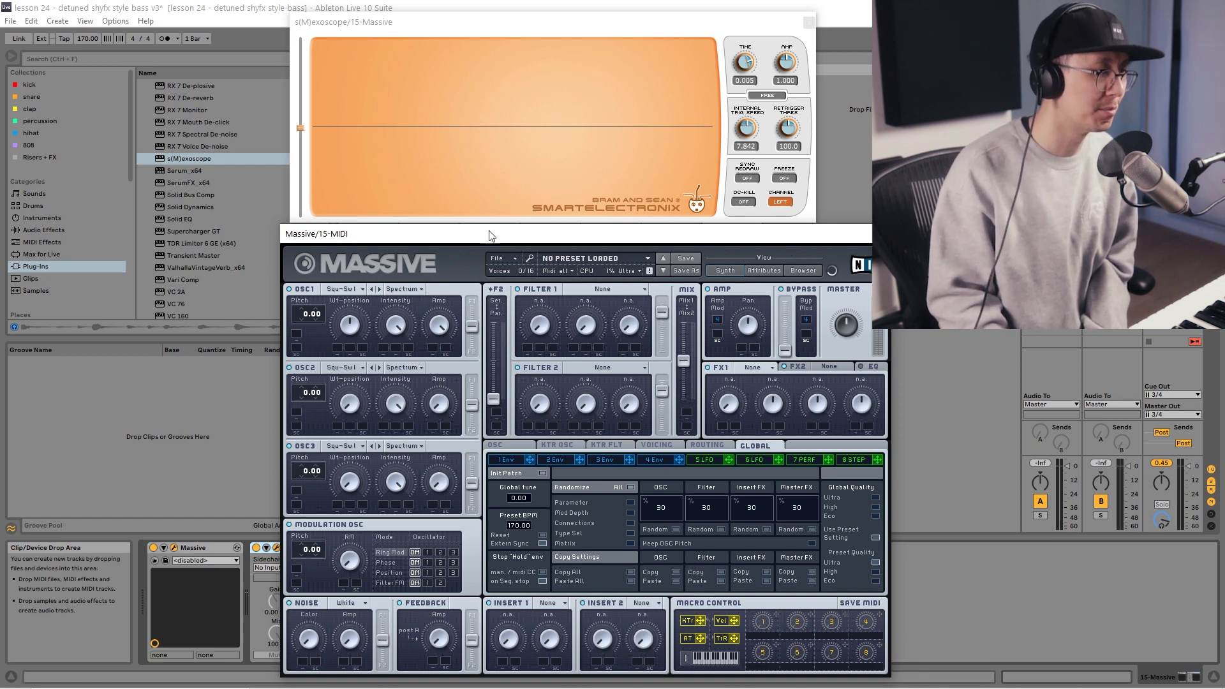
In Massive on track 15, set oscillator 1 to the Sin-Square wavetable and adjust its wavetable position
click(344, 289)
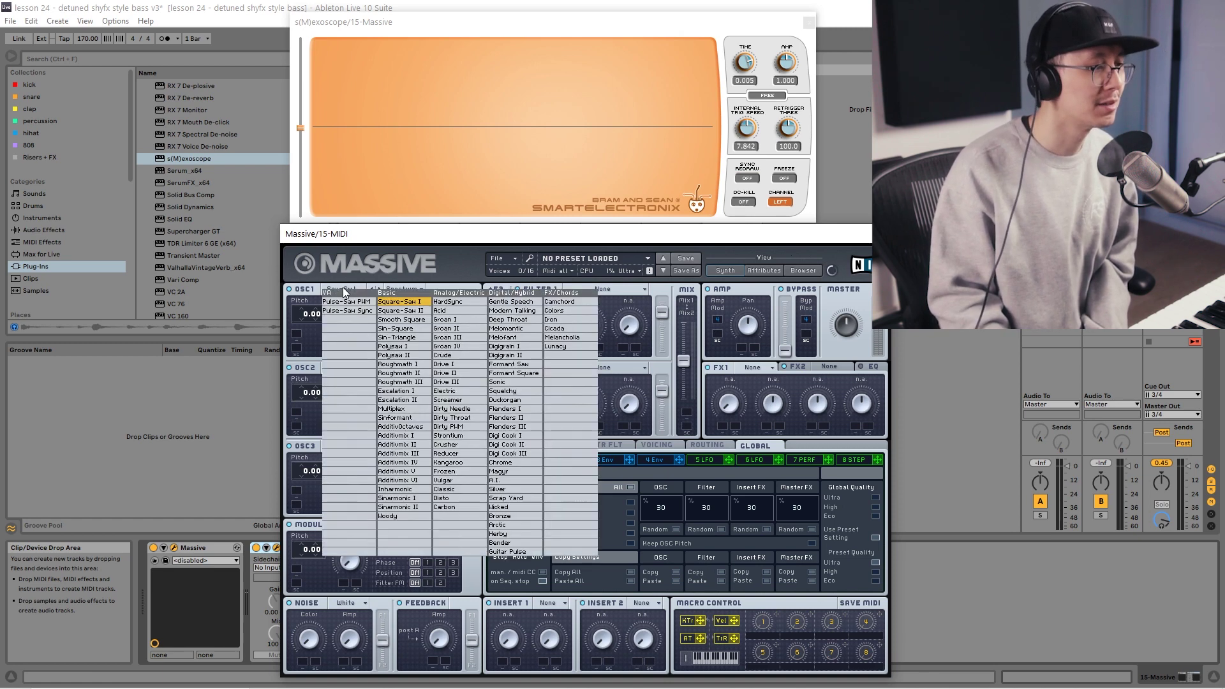
click(402, 337)
click(359, 327)
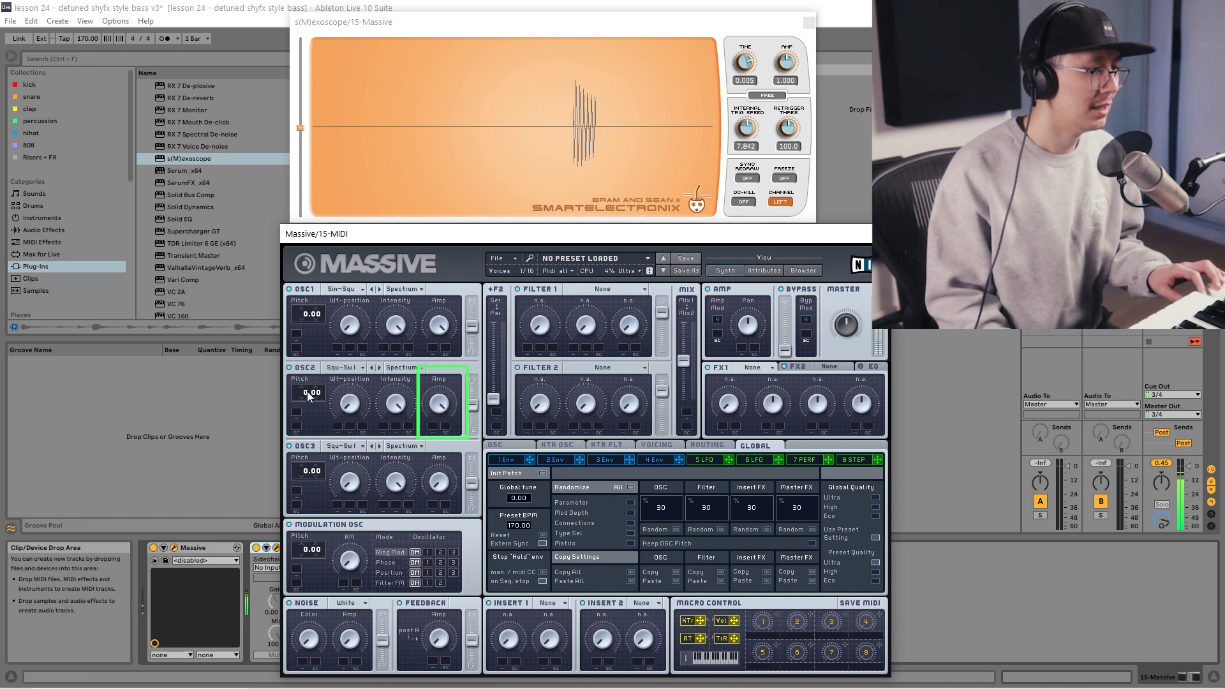
Set oscillator 2 to the Sin-Square wavetable and its pitch to 2.00
click(342, 369)
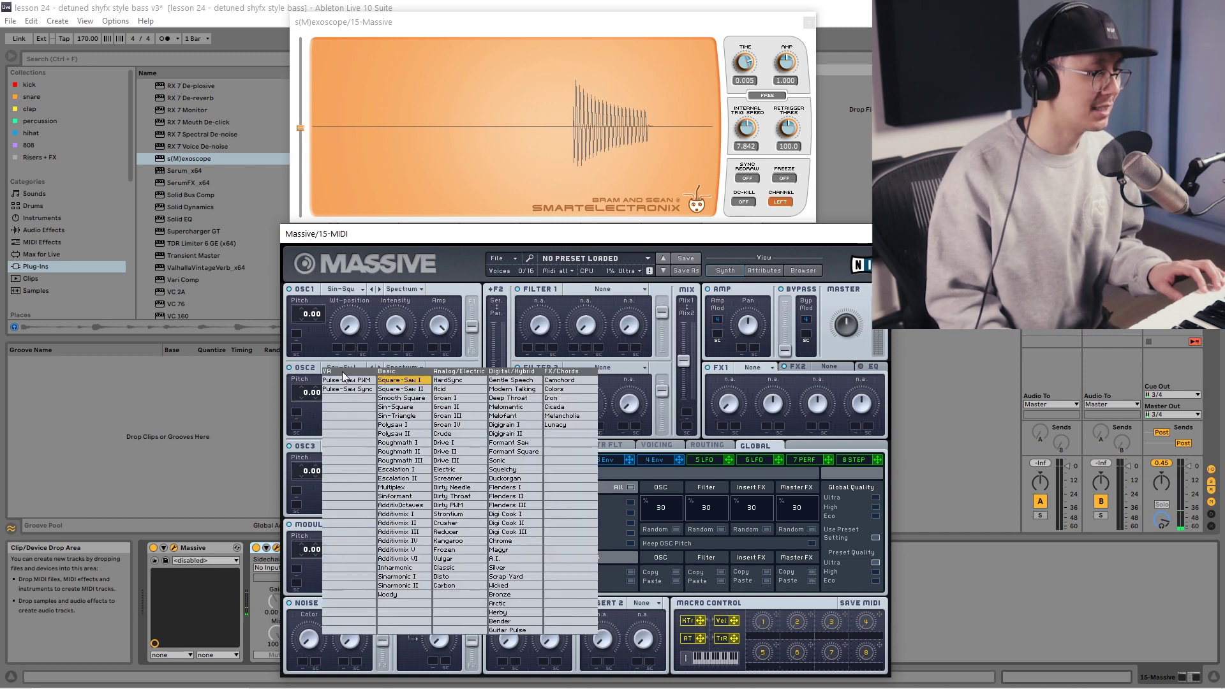
click(401, 408)
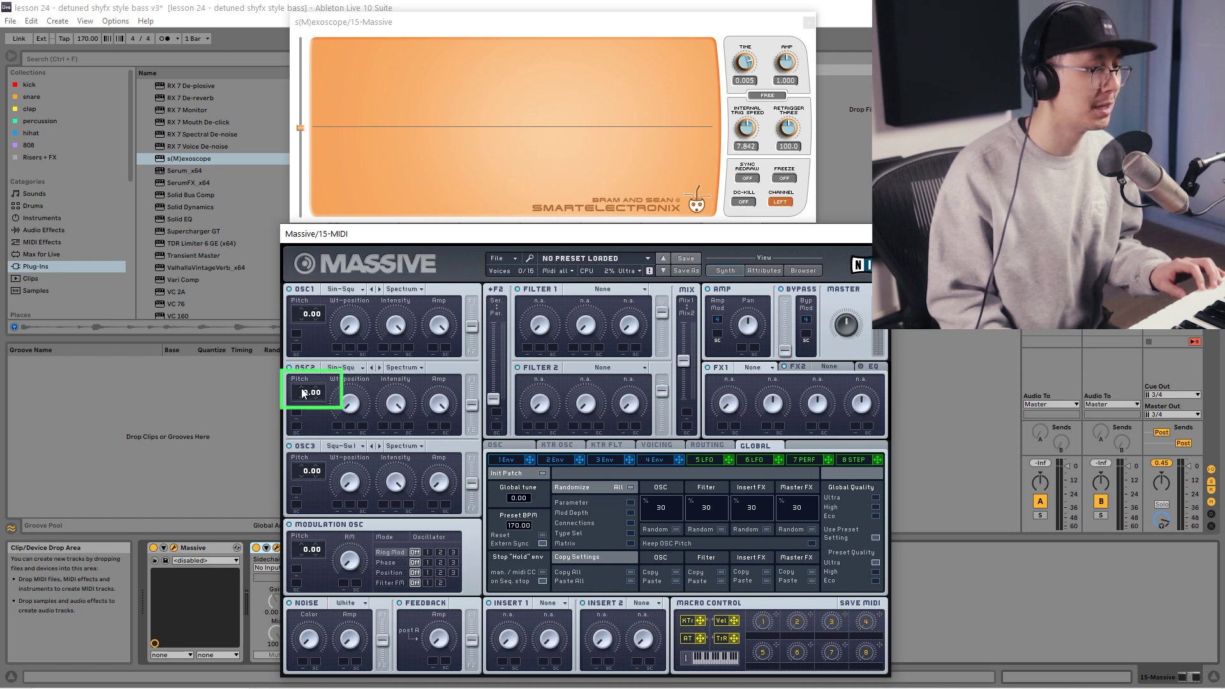
scroll(301, 385, up, 2)
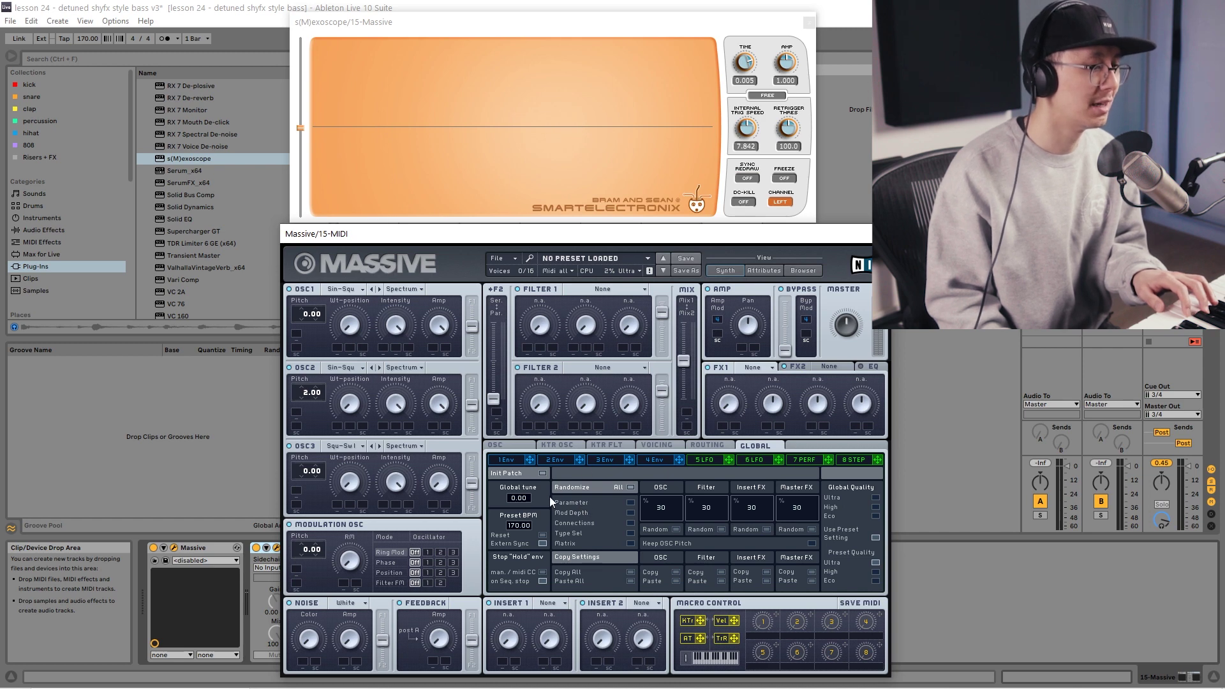
Raise the decay level of envelope 4 to maximum so the amplitude holds at full level
click(659, 461)
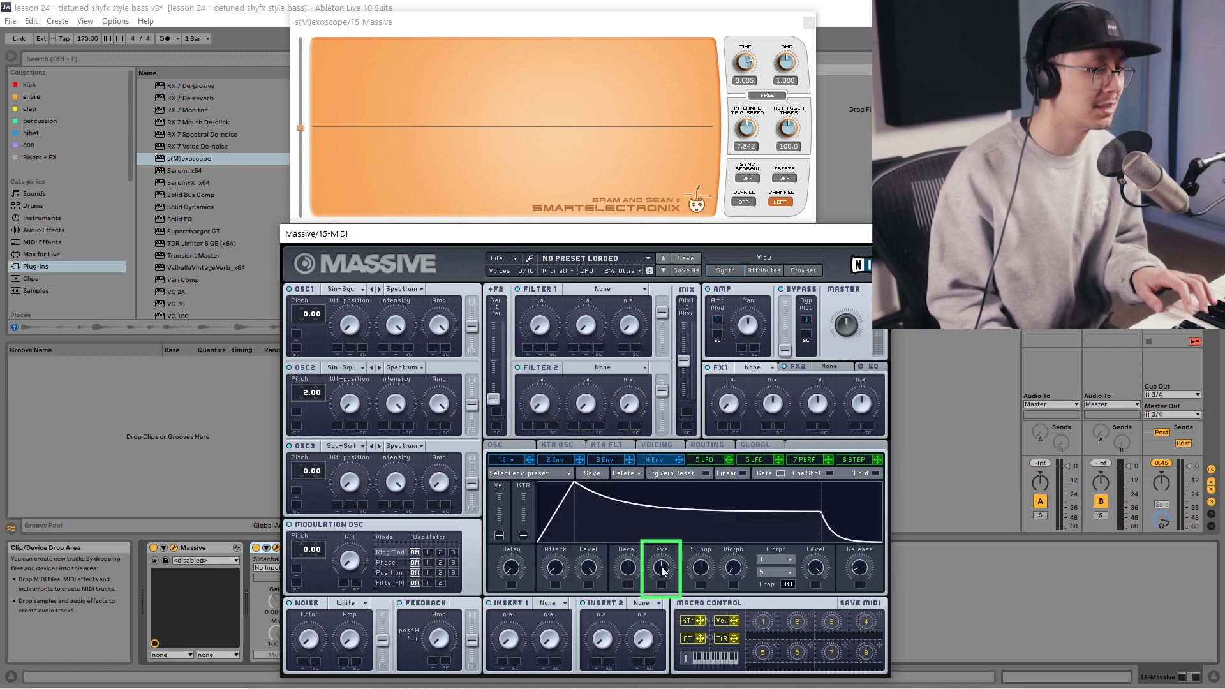
drag(662, 570, 660, 482)
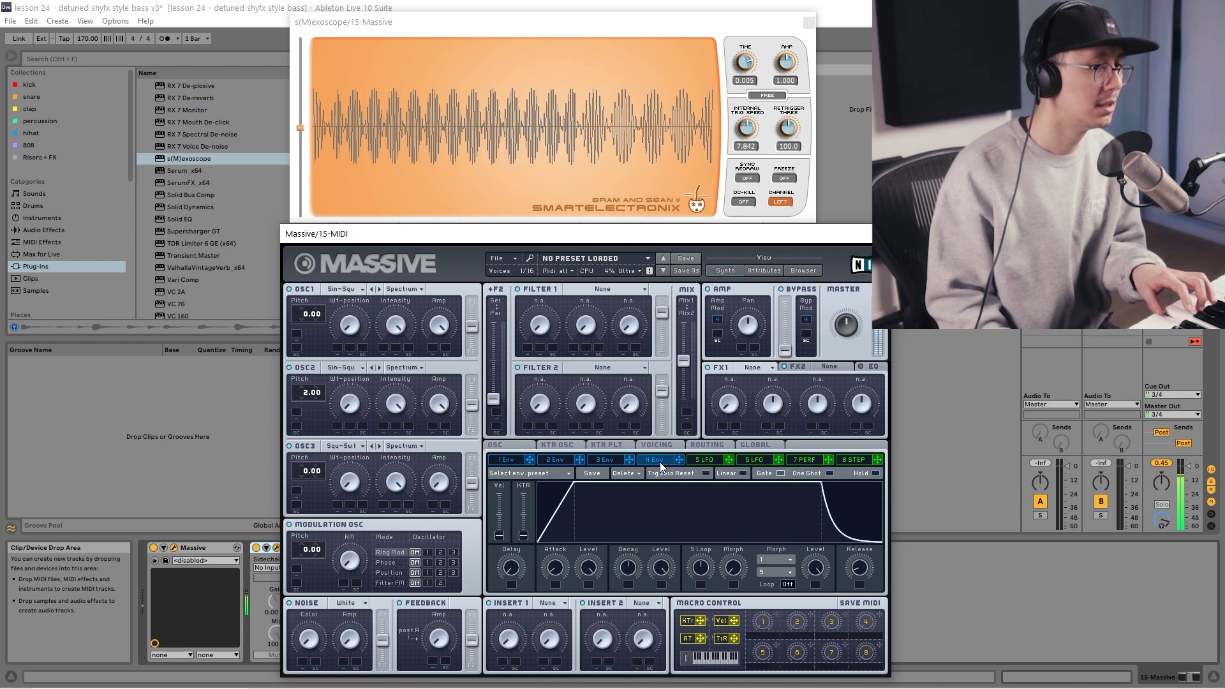
Assign envelope 3 to the pitch of oscillators 1 and 2, with a modulation amount of 3.00 on each
click(611, 458)
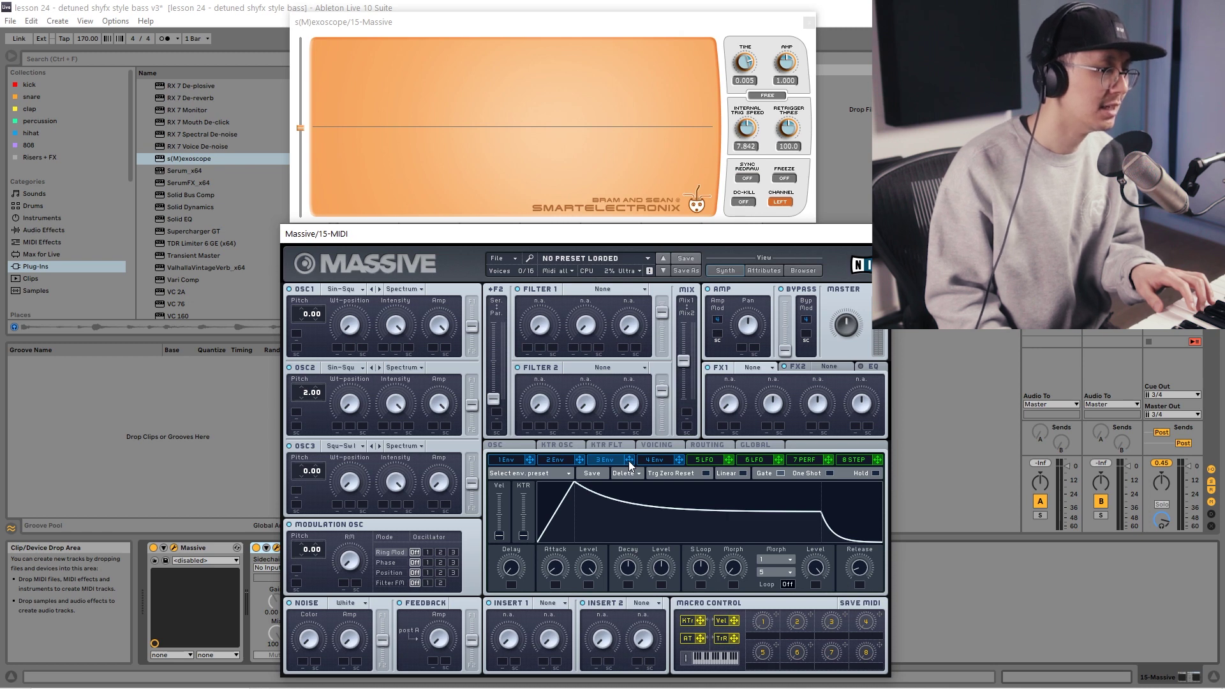
drag(629, 461, 297, 333)
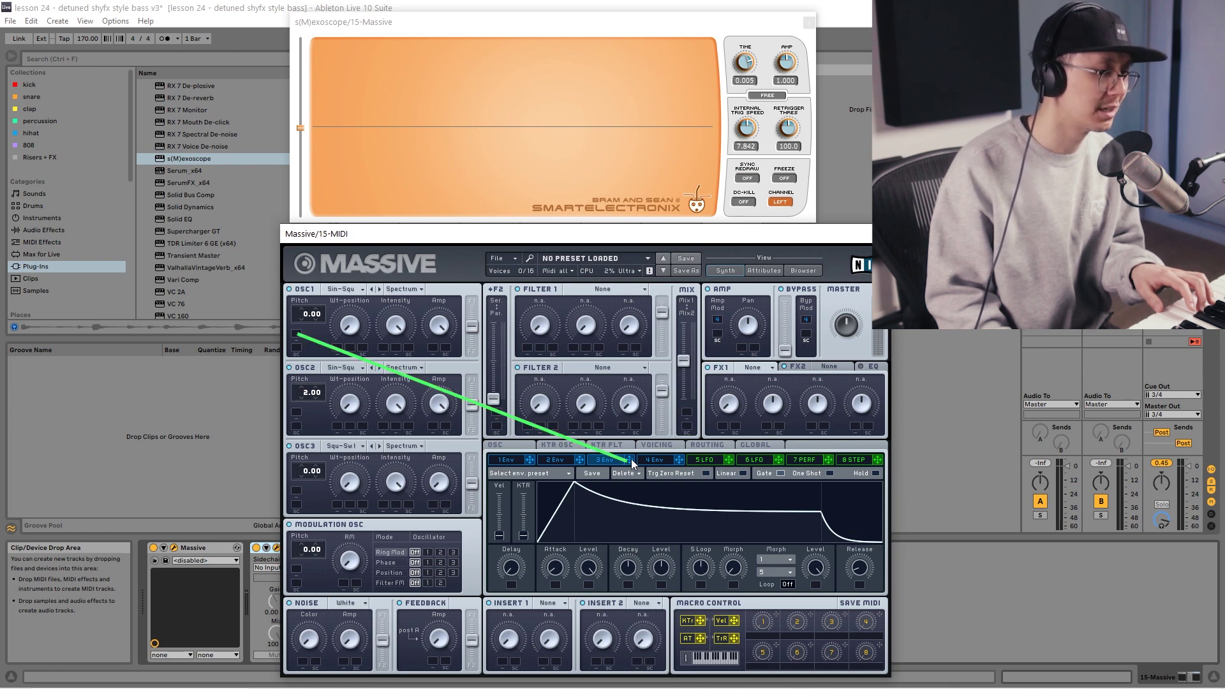
drag(630, 458, 295, 332)
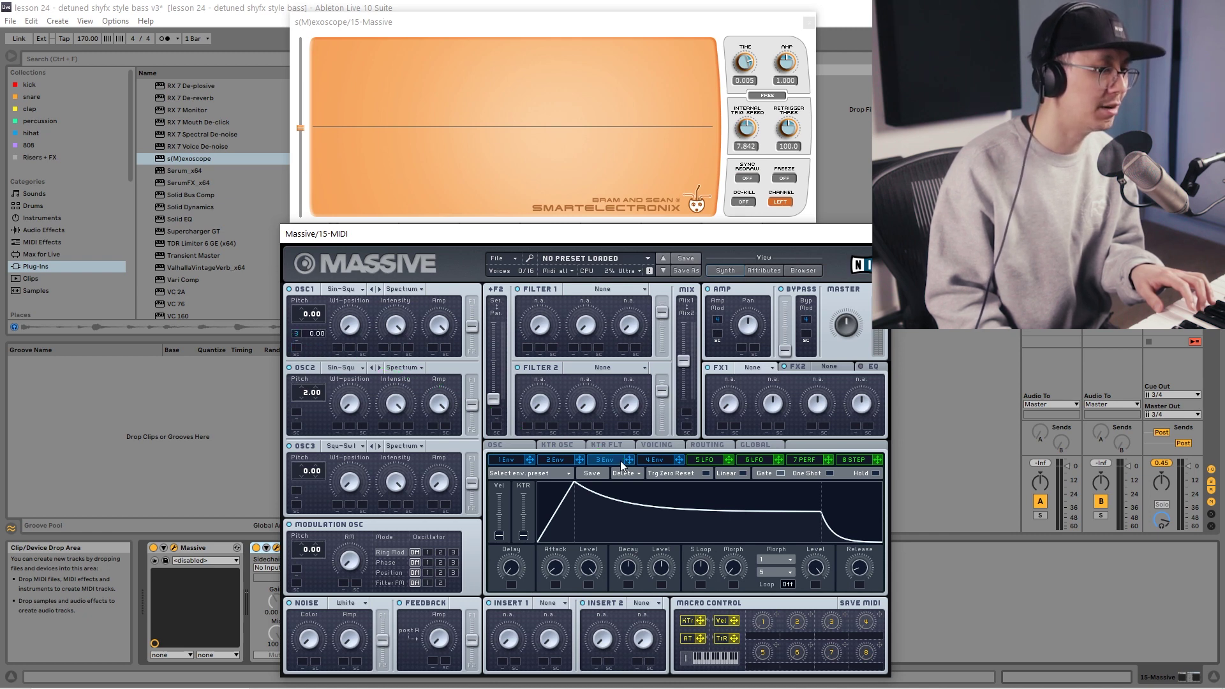
drag(629, 459, 308, 412)
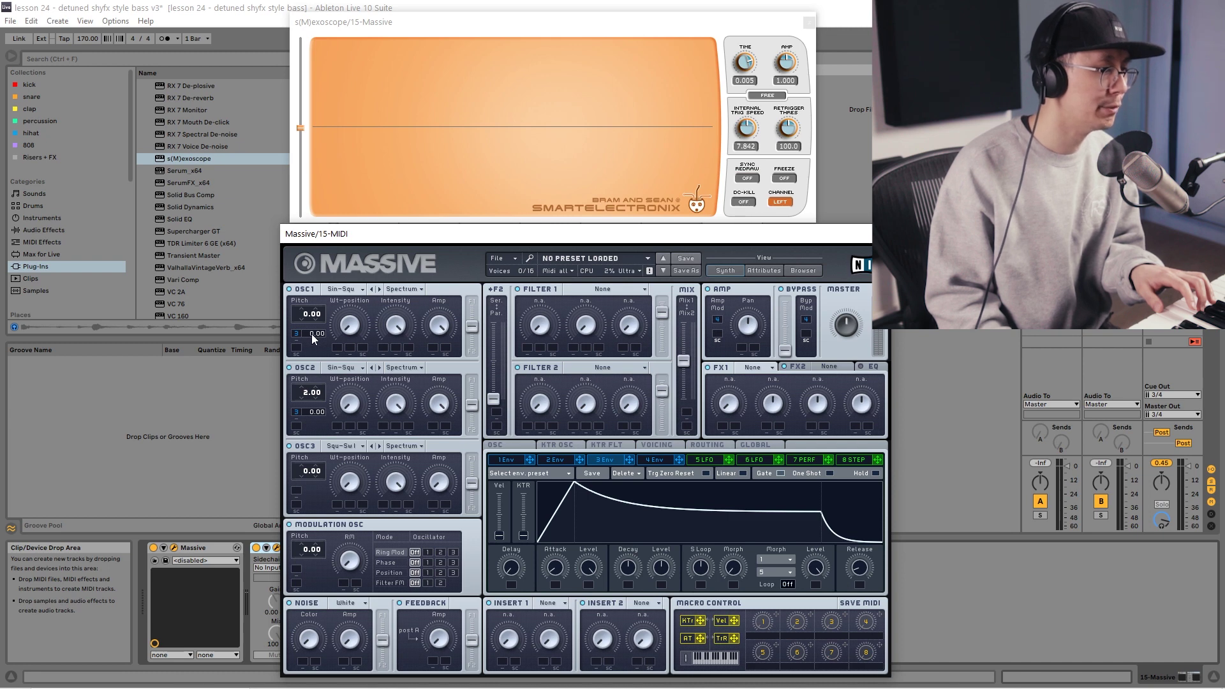
drag(312, 334, 316, 336)
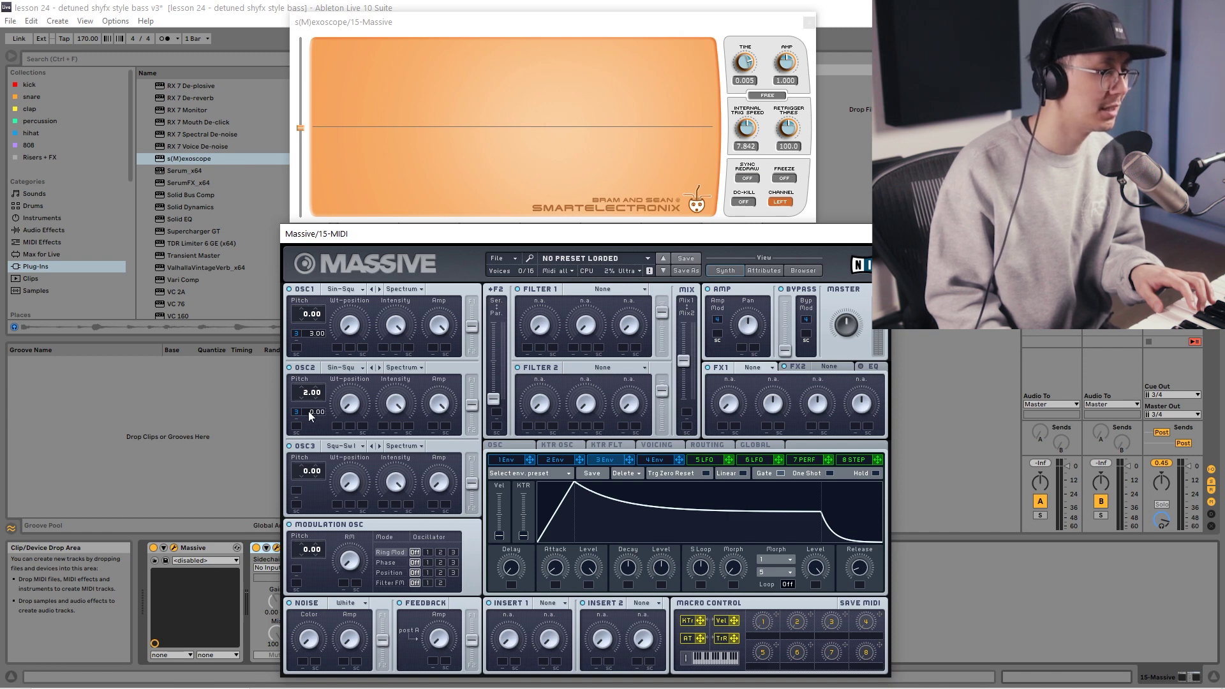
drag(311, 411, 312, 408)
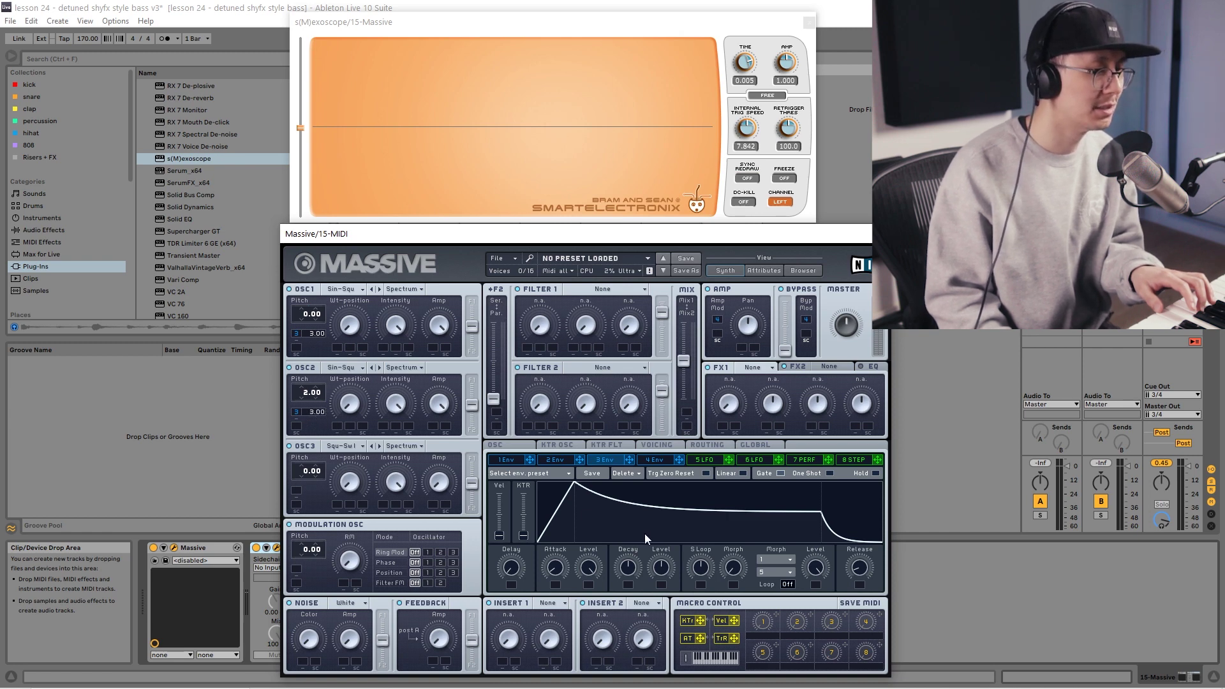
Lower envelope 3's decay level to zero and slightly lengthen its decay time
drag(661, 566, 663, 609)
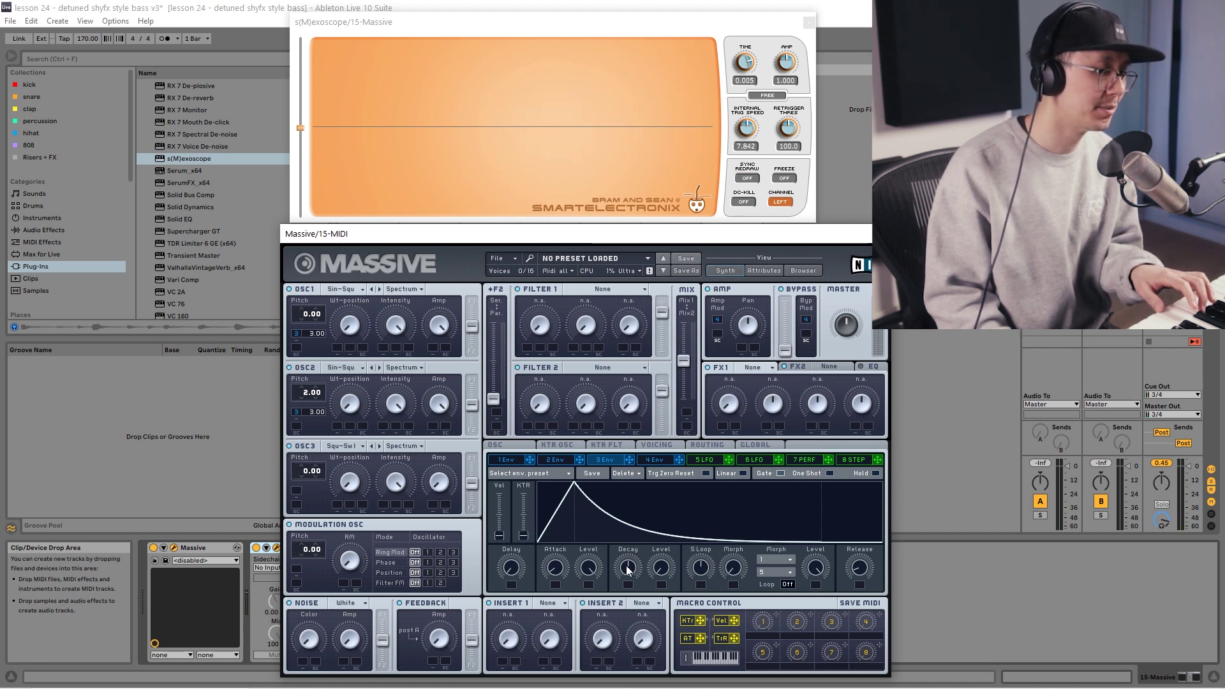
drag(626, 565, 627, 556)
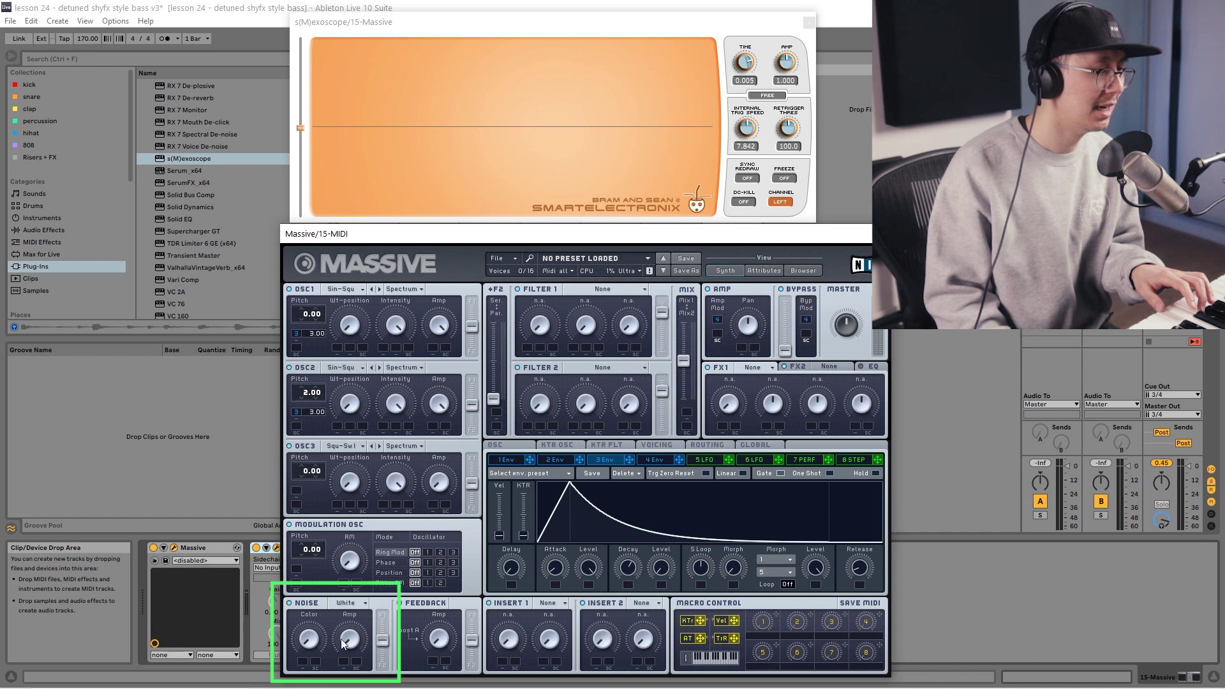
Adjust the amp and color of the white noise, and load the Hardclipper in Insert 1
drag(342, 639, 340, 603)
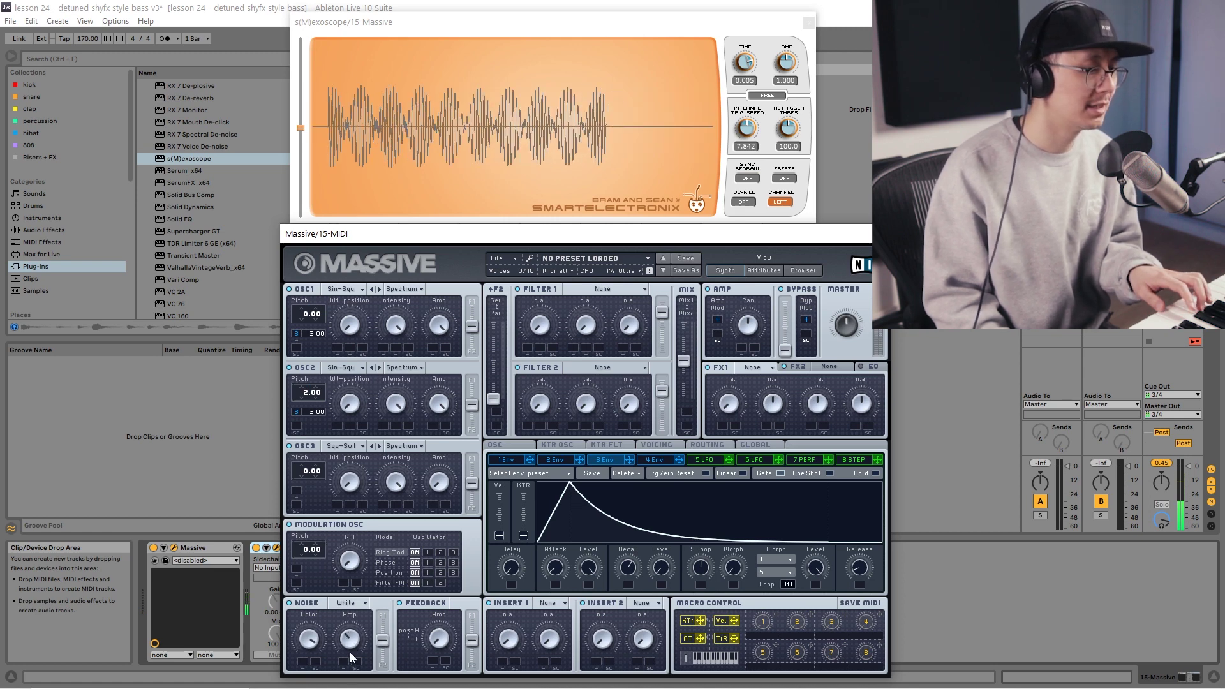
click(549, 603)
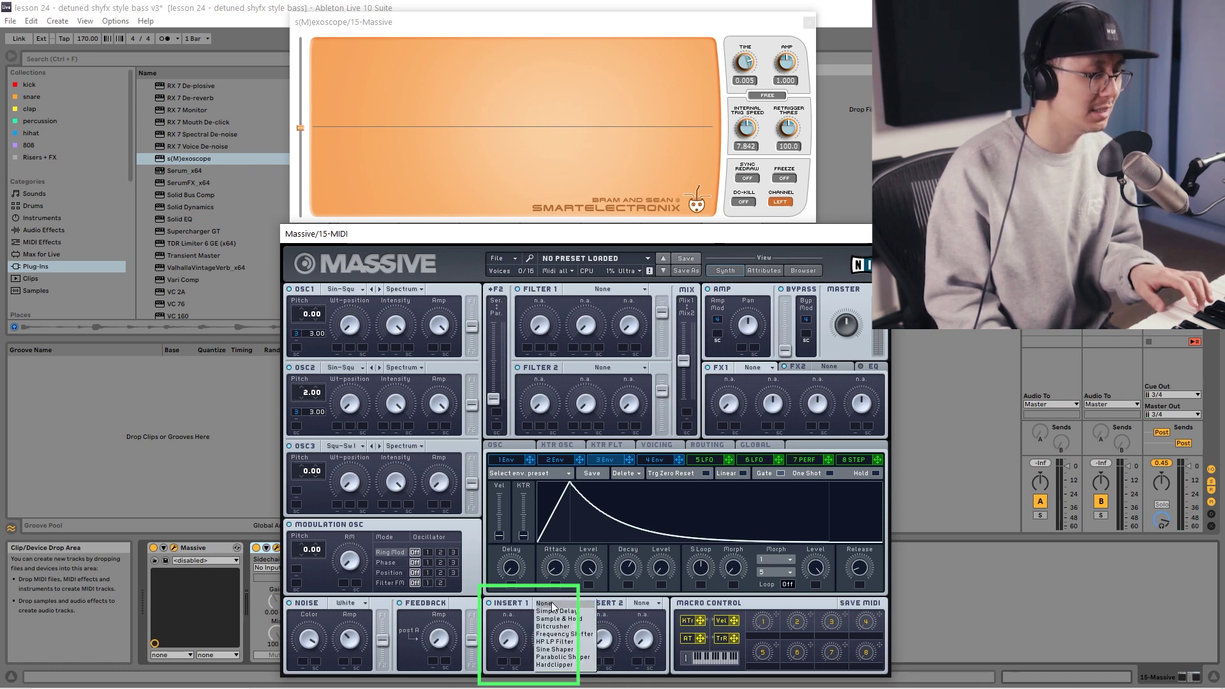
click(557, 664)
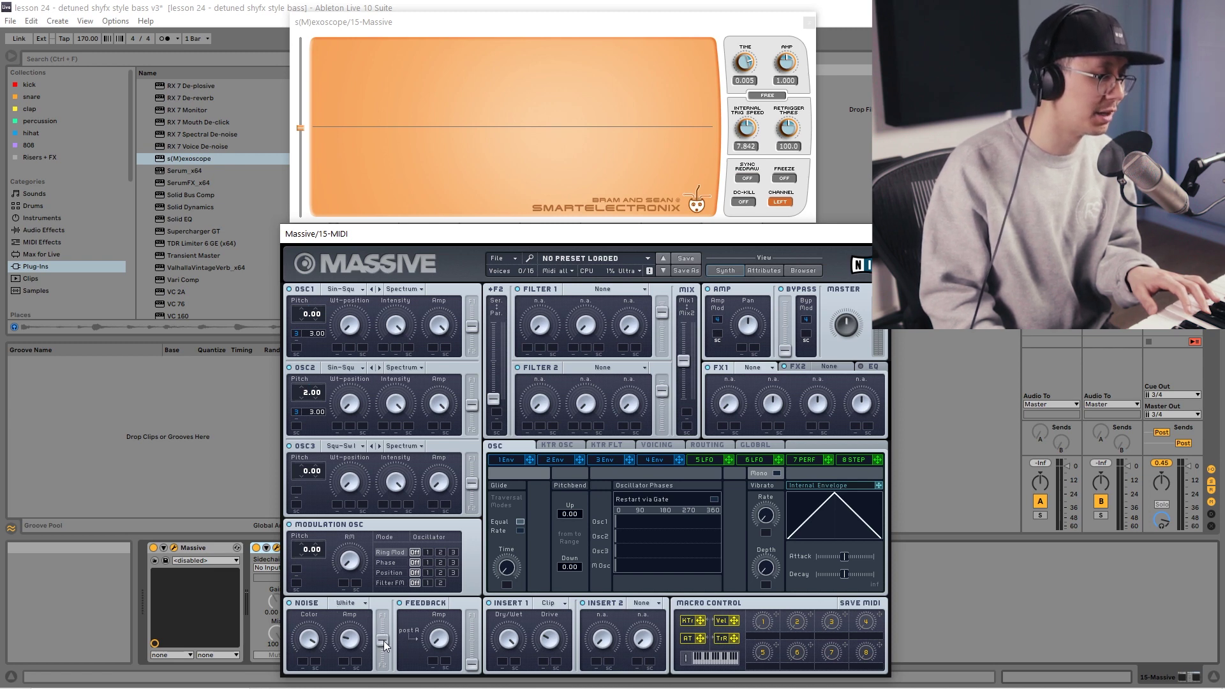
Send the noise entirely to Filter 2 and set that filter to Highpass 4
drag(384, 640, 382, 684)
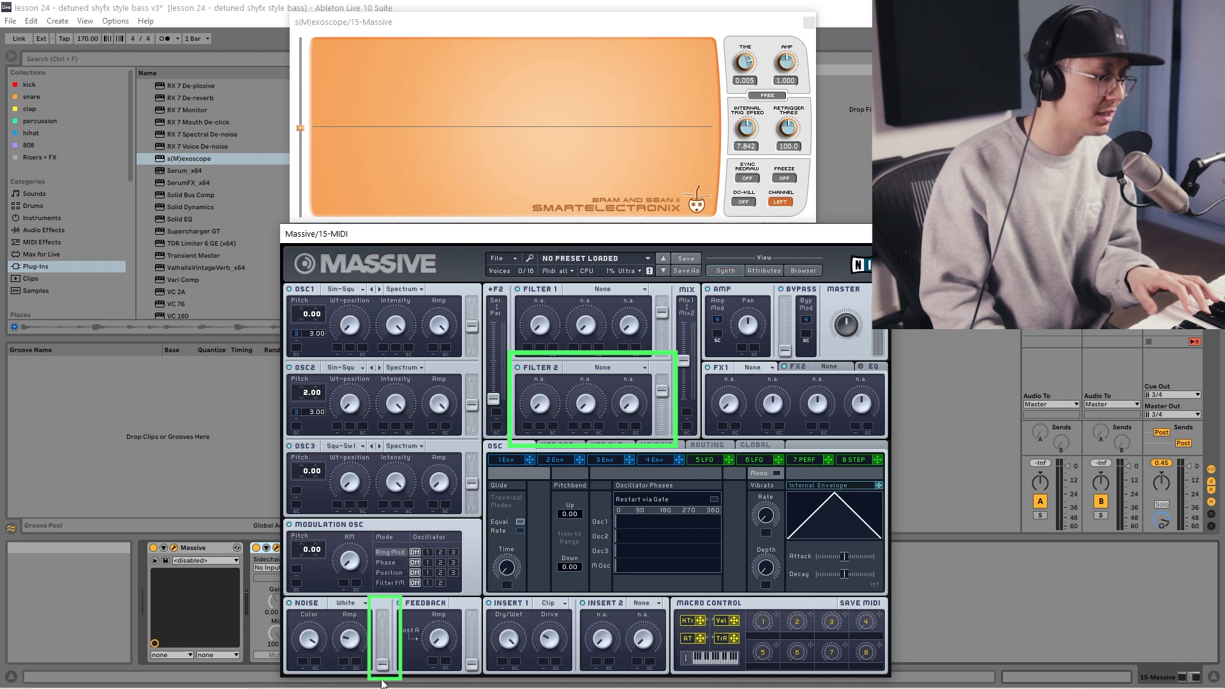
click(600, 368)
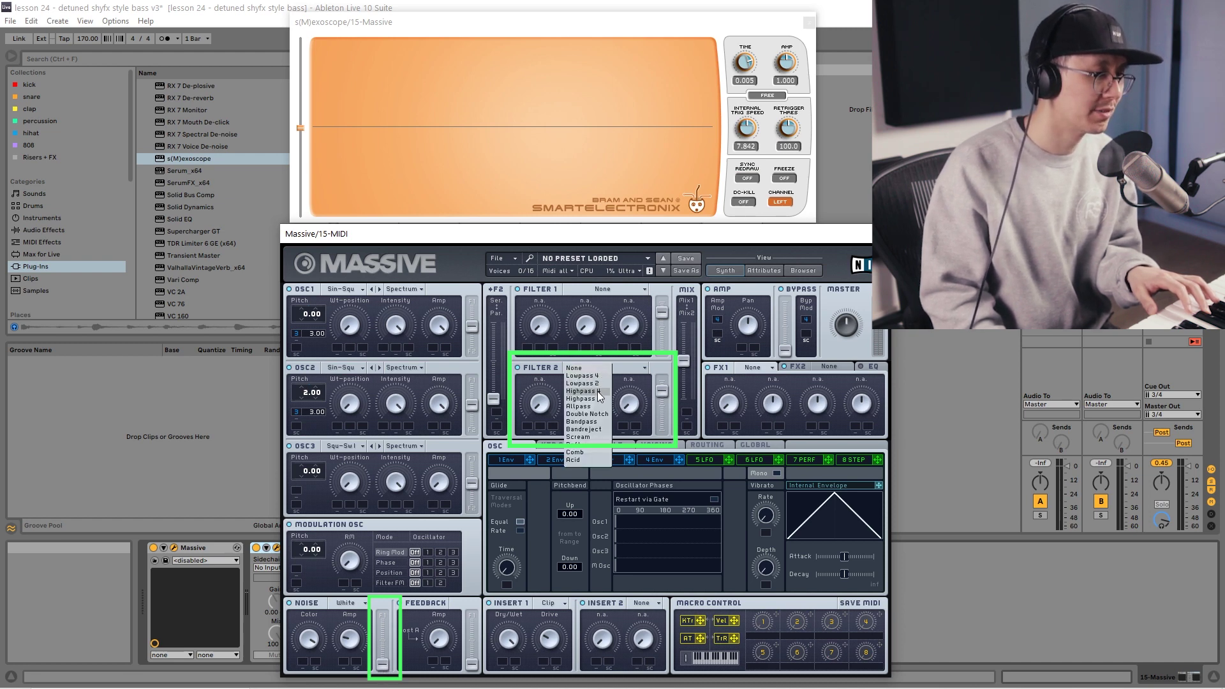
click(598, 391)
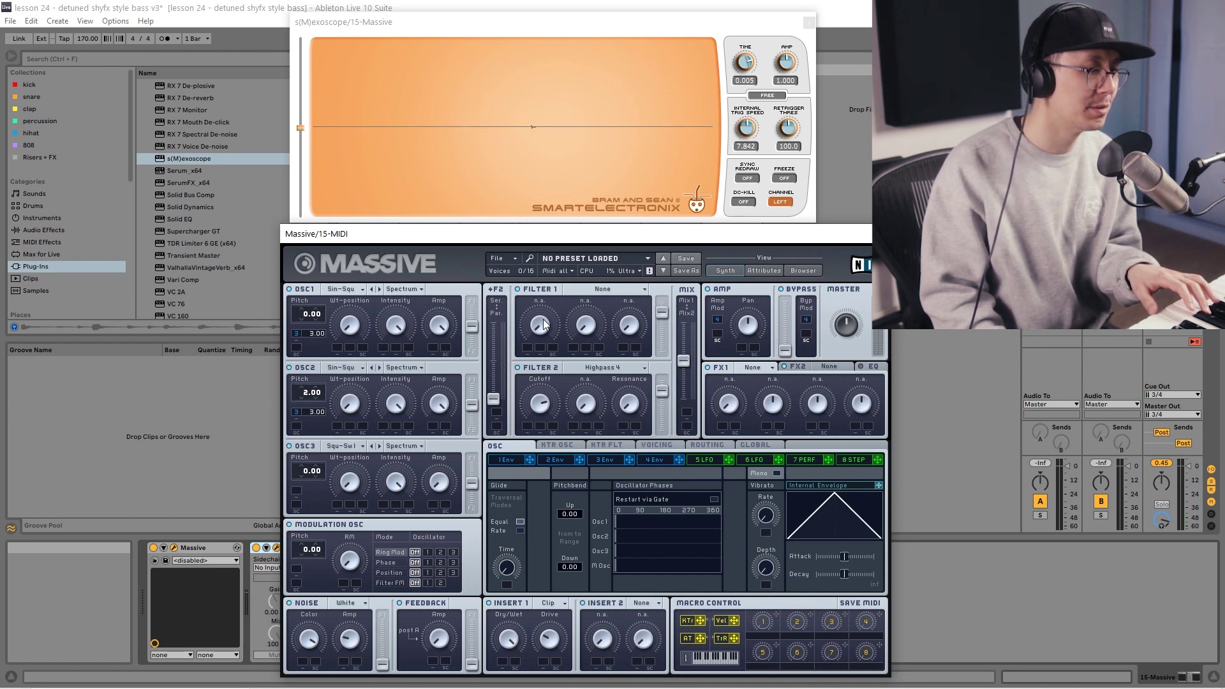
Route Insert 1 after the filter mix, ahead of Amp/Pan in the signal chain
click(708, 444)
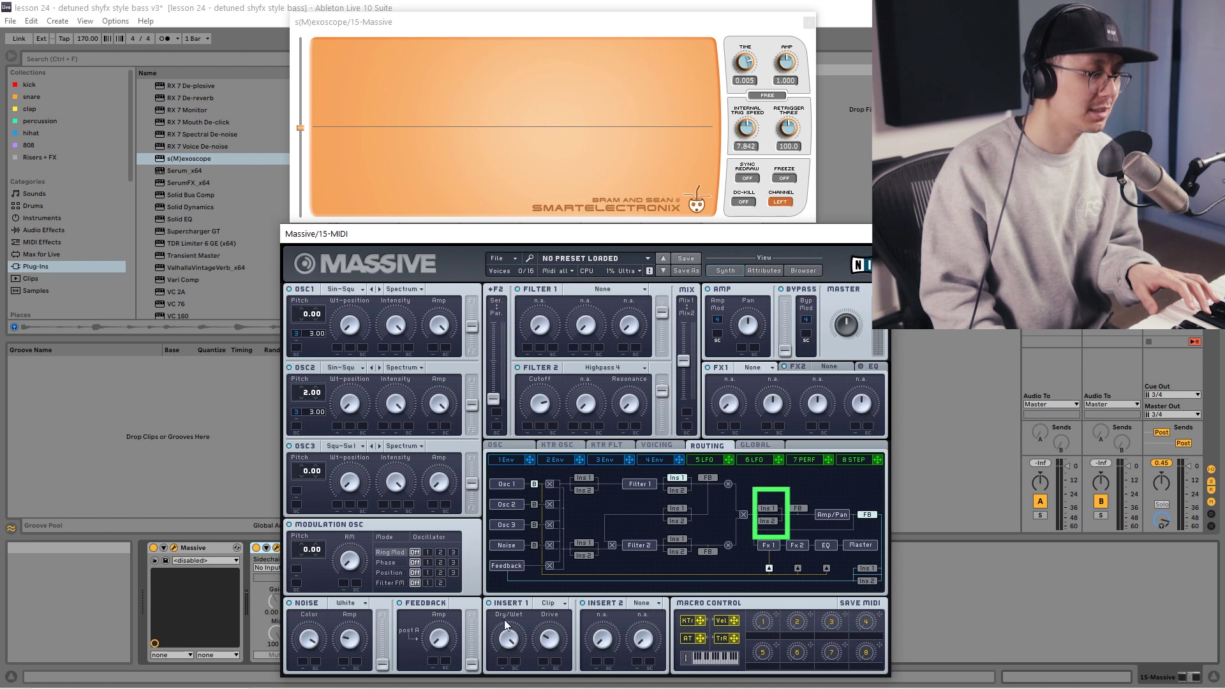
click(767, 508)
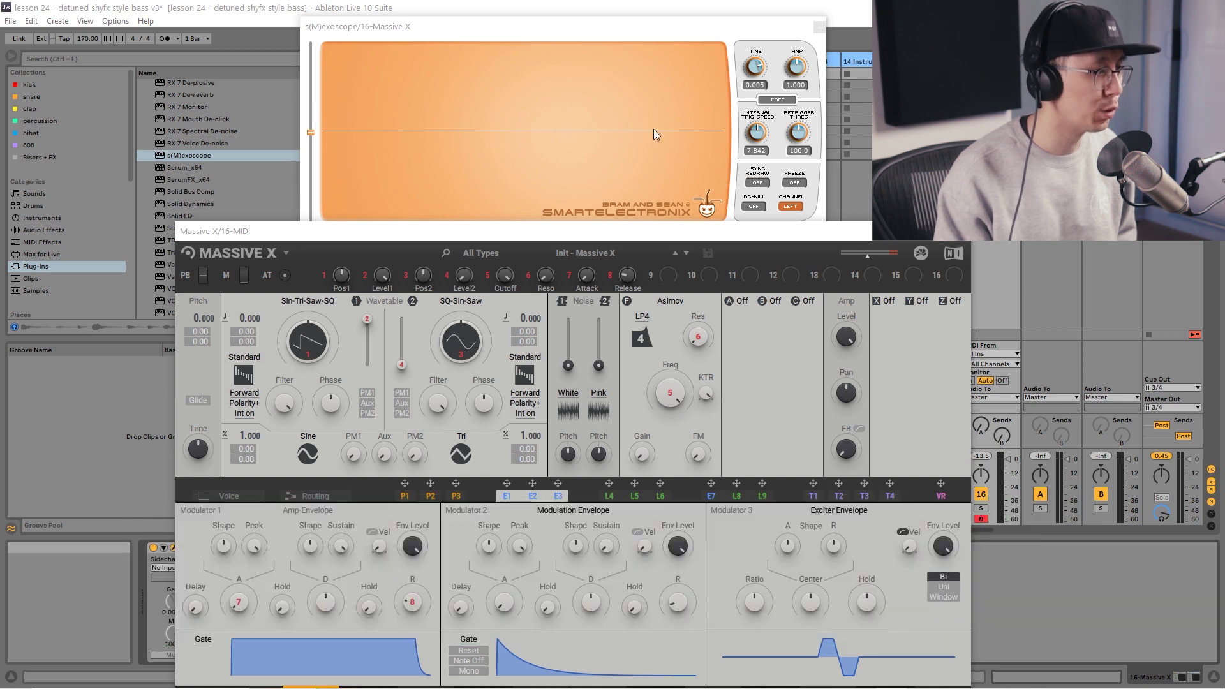
In Massive X on track 16, move oscillator 1's Sin-Tri-Saw-SQ wavetable position to the sine wave
click(318, 408)
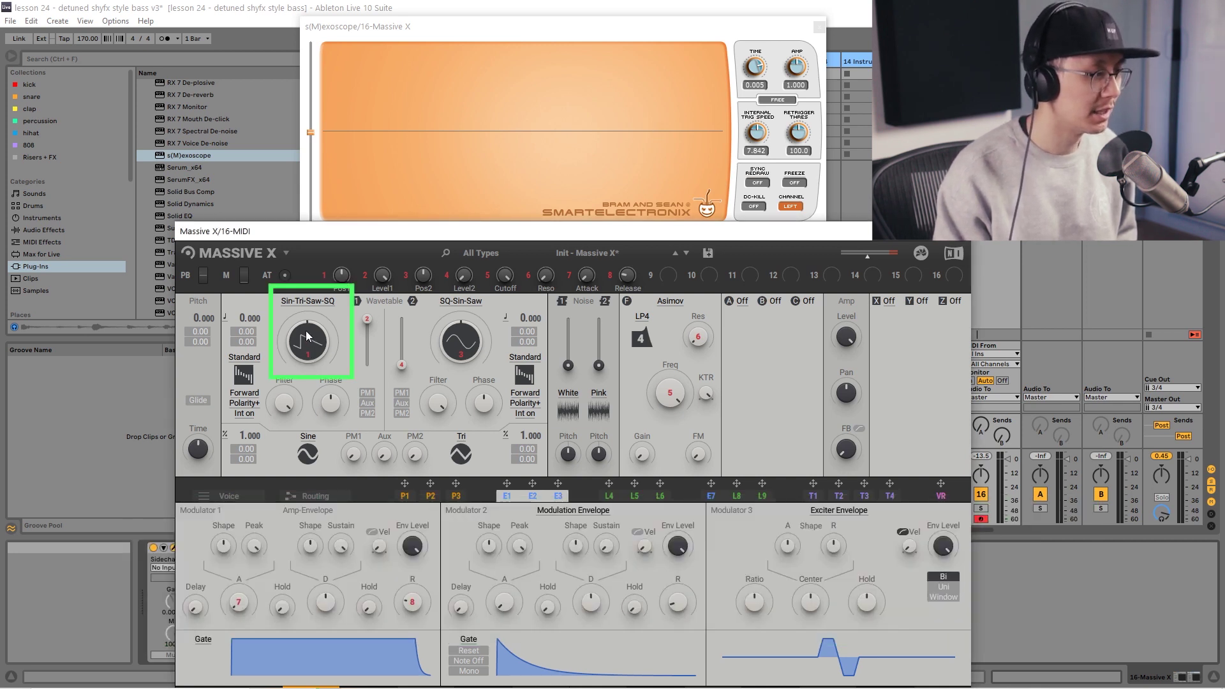
drag(305, 331, 305, 354)
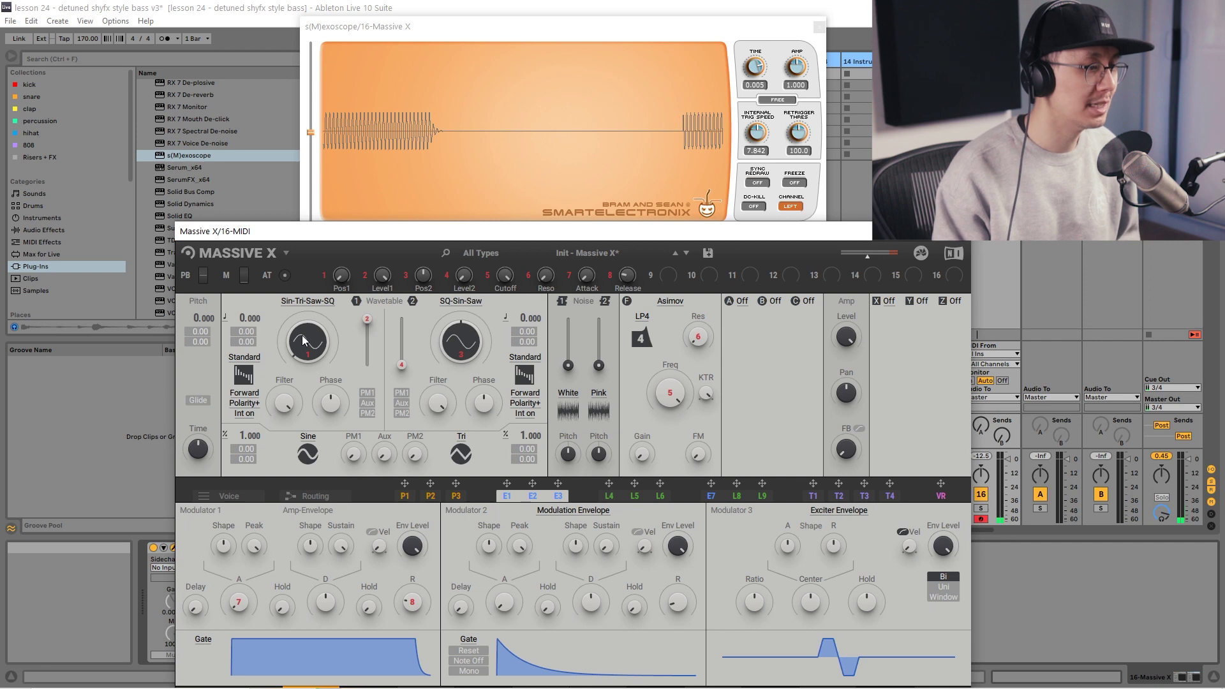
Assign LFO L4 to the amp level, raise its modulation depth and adjust the base level
click(609, 496)
drag(609, 485, 776, 390)
drag(839, 351, 842, 361)
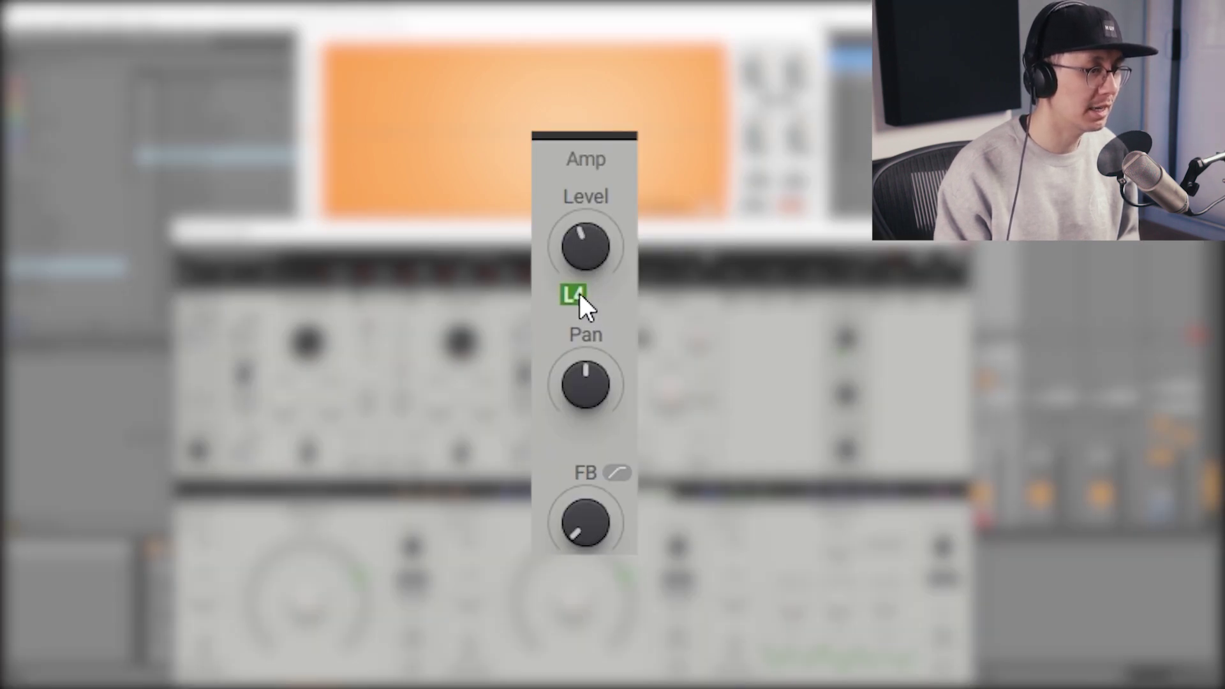
drag(577, 297, 577, 264)
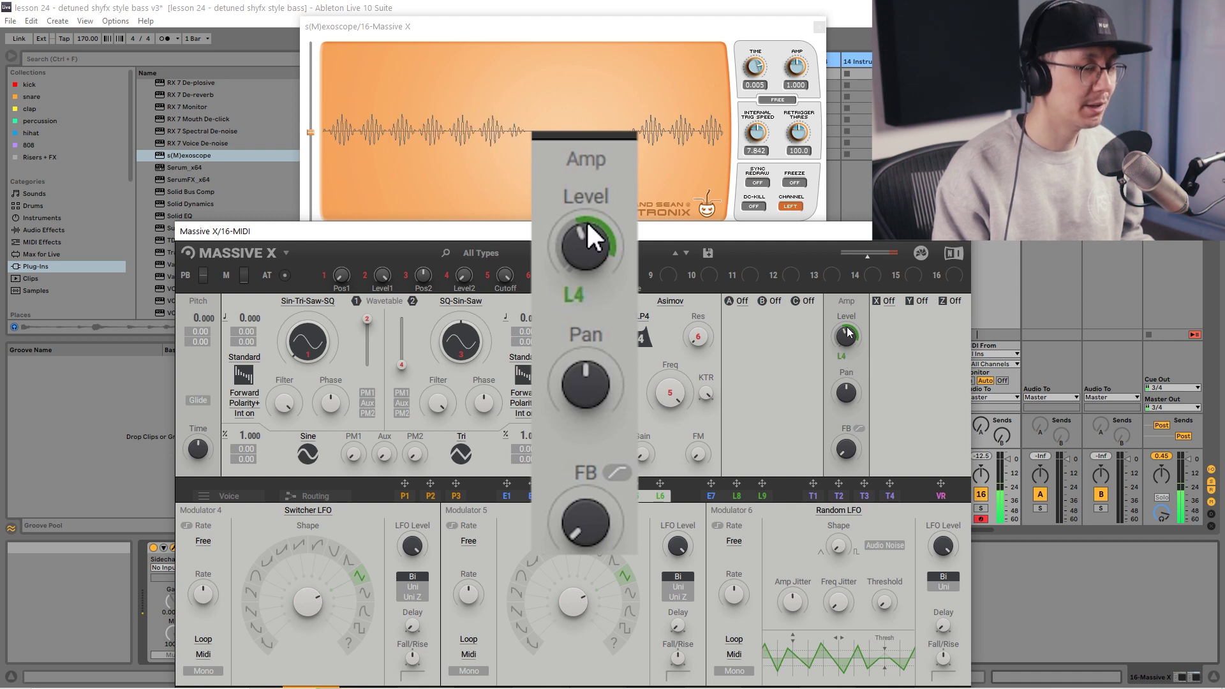
drag(848, 332, 849, 322)
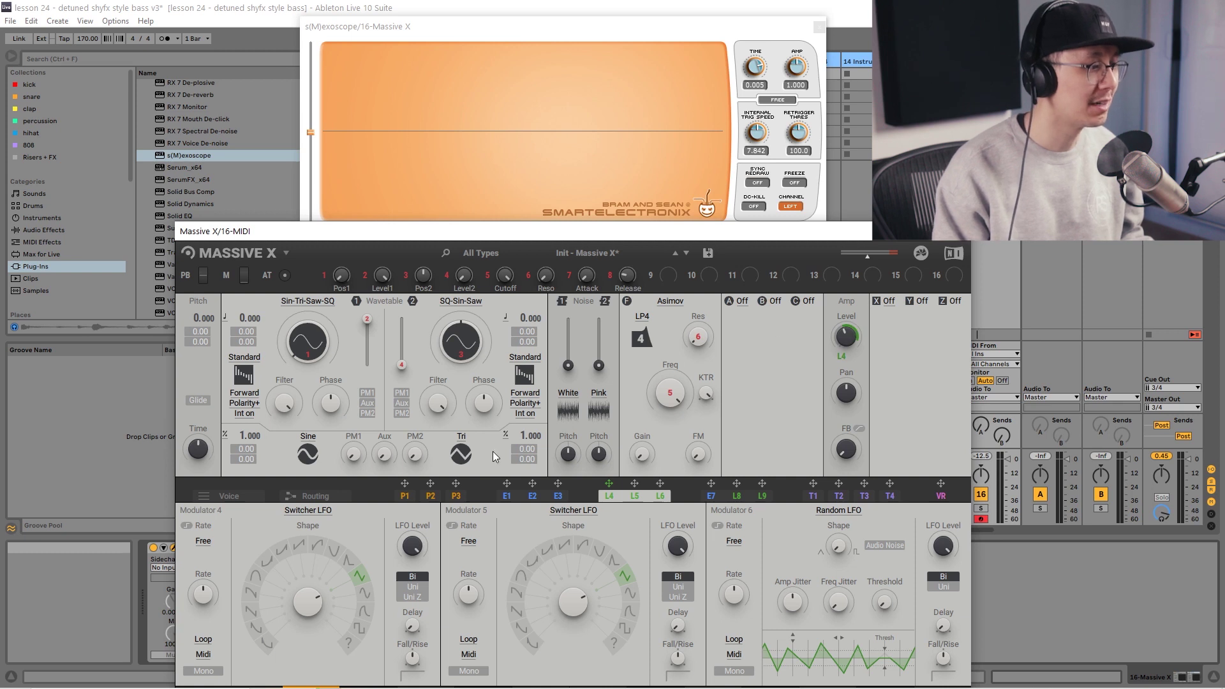
Switch LFO L4 to unipolar with a sine shape, and lower the base amp level under its modulation
click(417, 587)
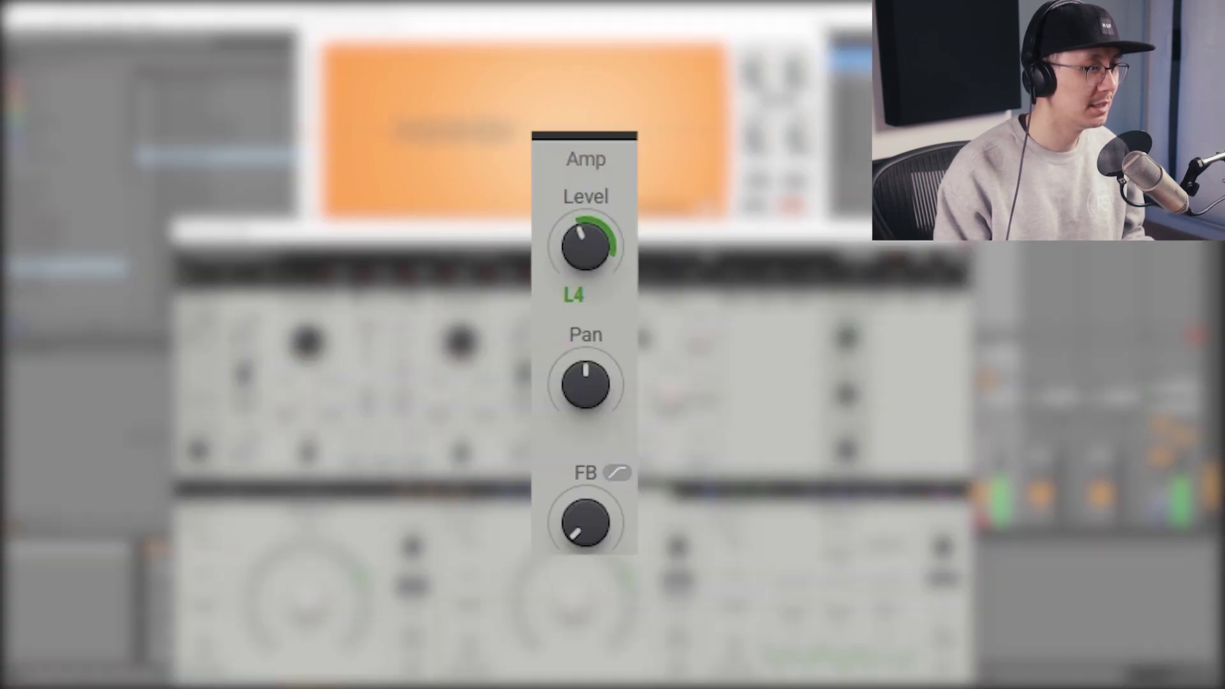
drag(587, 233, 587, 265)
click(580, 296)
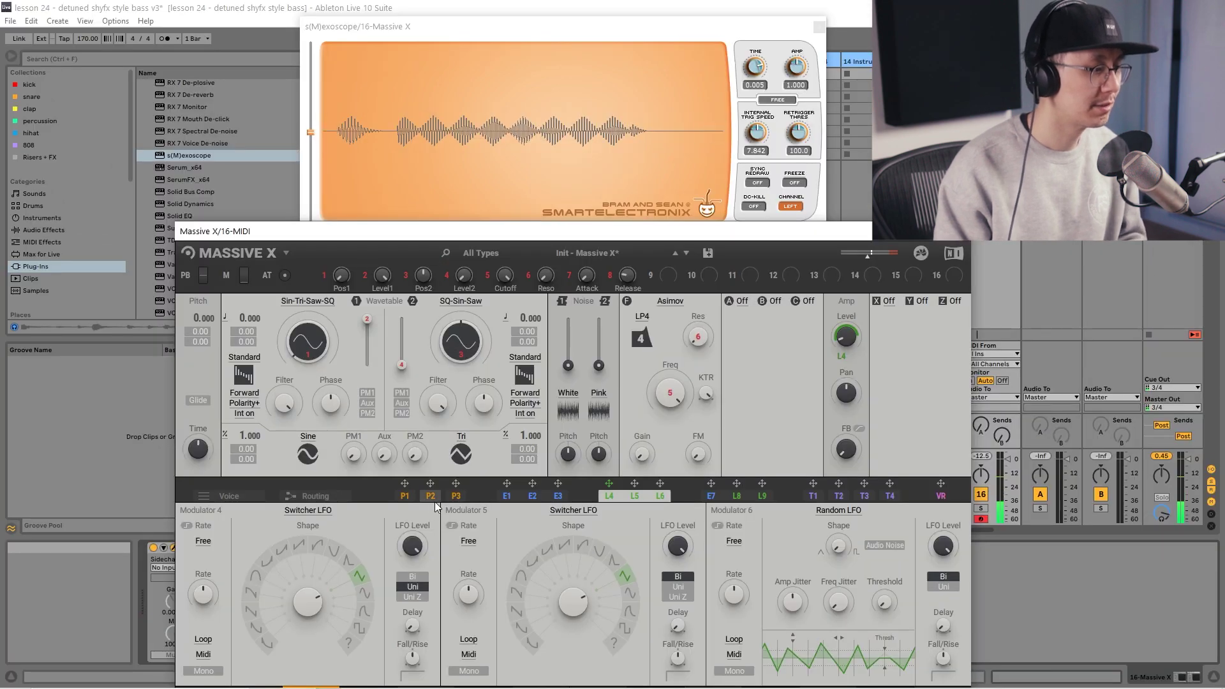
click(362, 592)
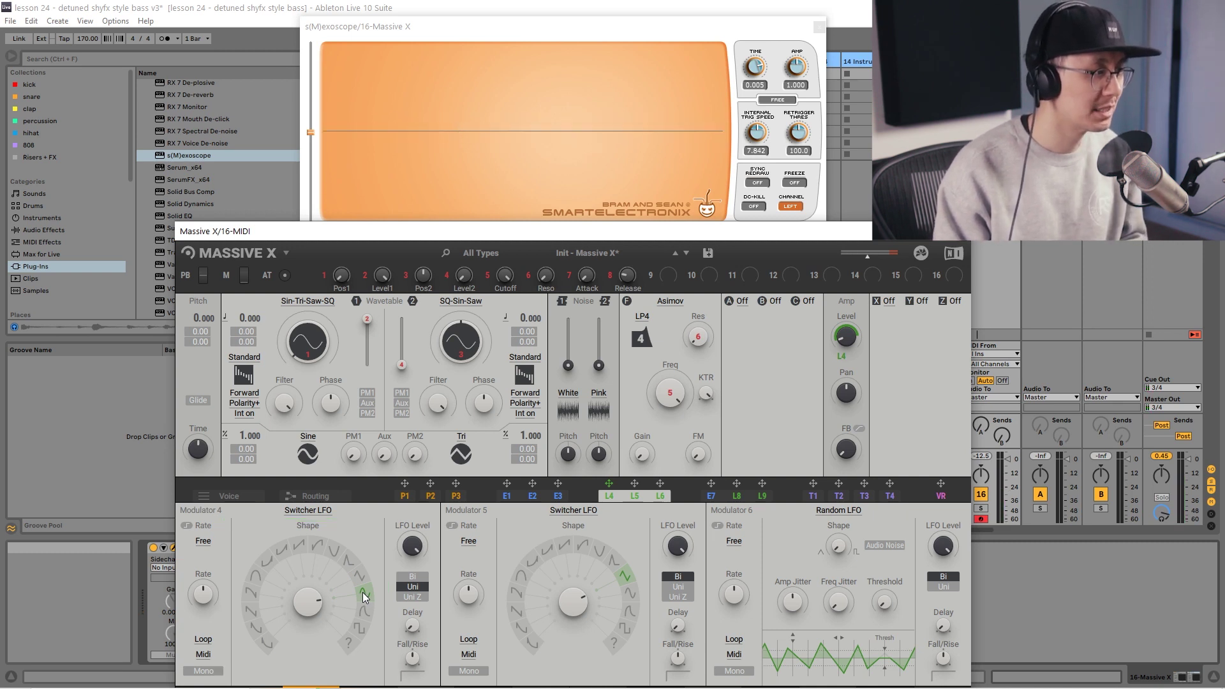
Assign envelope E2 to the global pitch with an amount of 3.00 and lengthen the envelope's decay
click(533, 496)
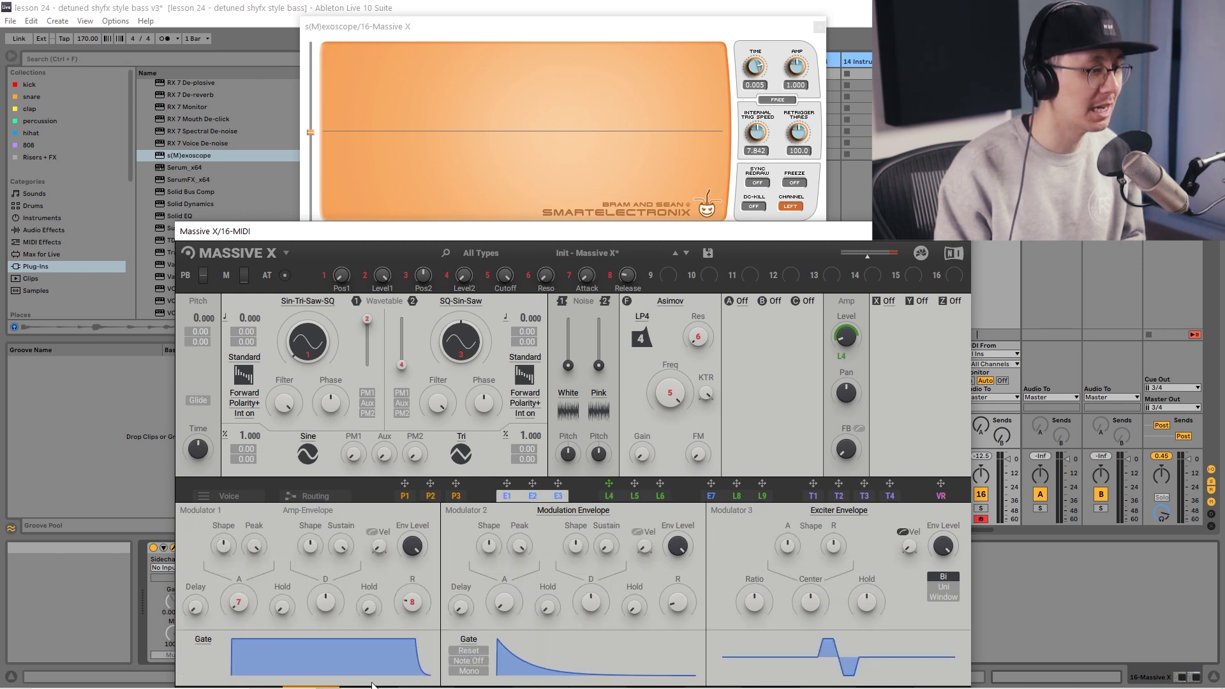
drag(532, 483, 212, 332)
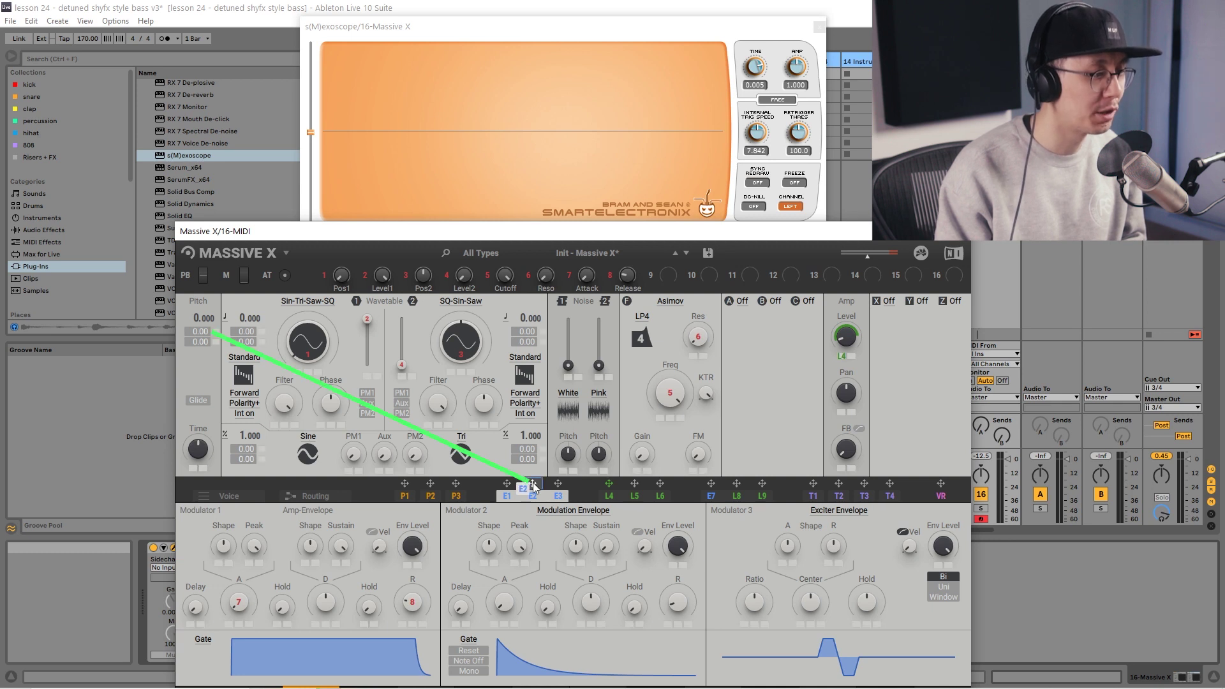
drag(535, 486, 218, 334)
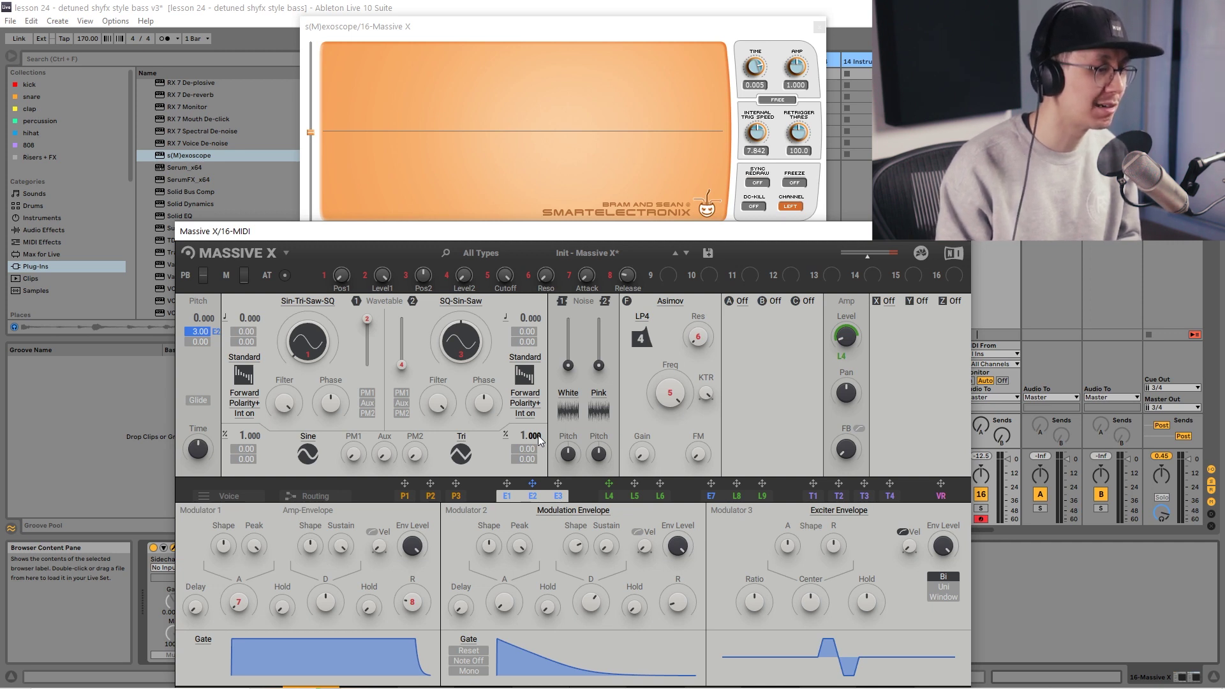
Assign tracker T1 to LFO L4's rate so it follows note pitch, and raise the base rate
click(814, 497)
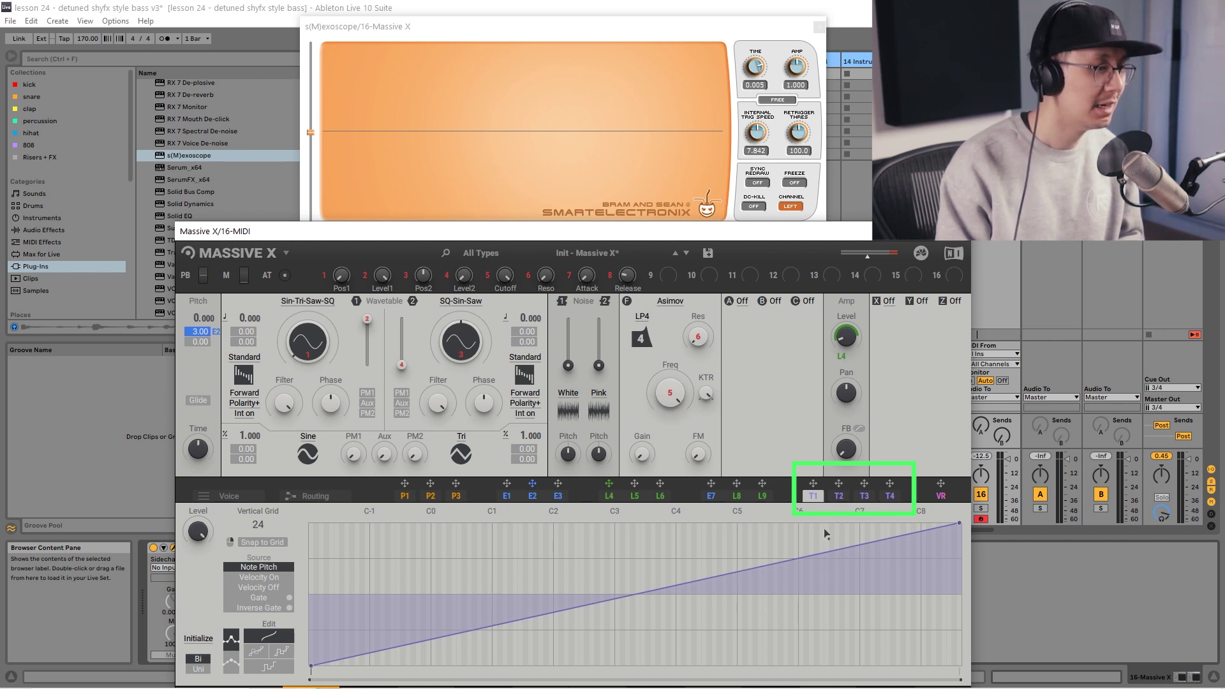
click(609, 495)
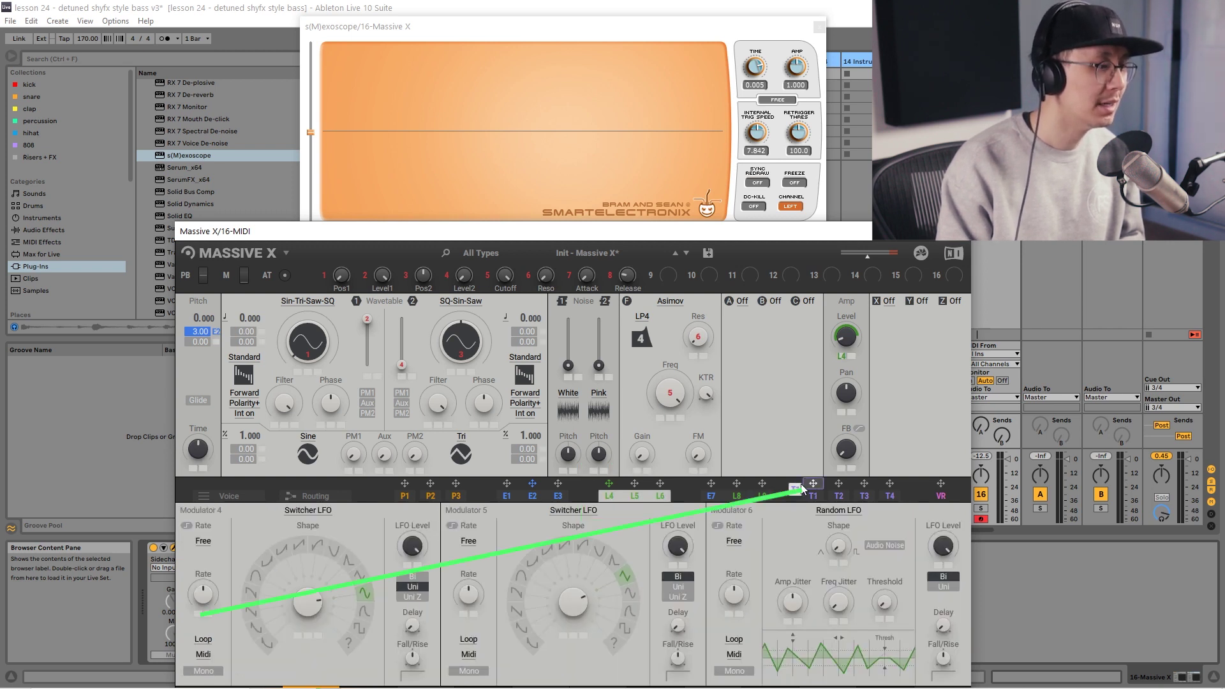
drag(811, 484, 254, 565)
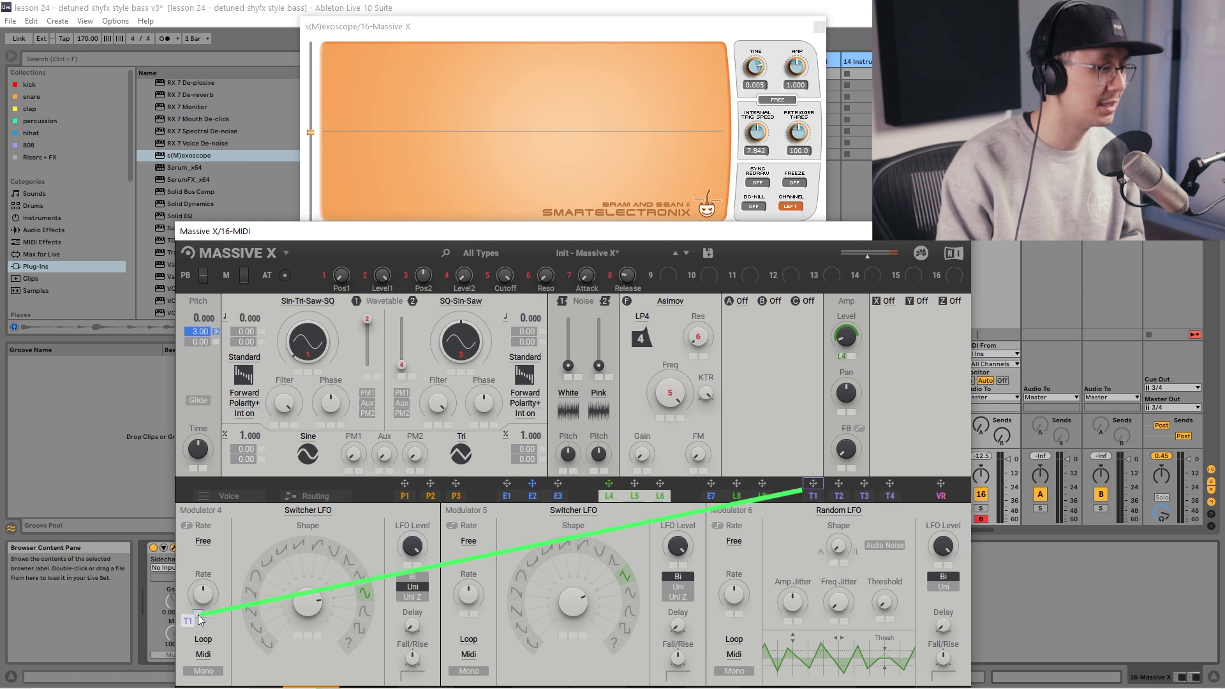
drag(200, 618, 198, 617)
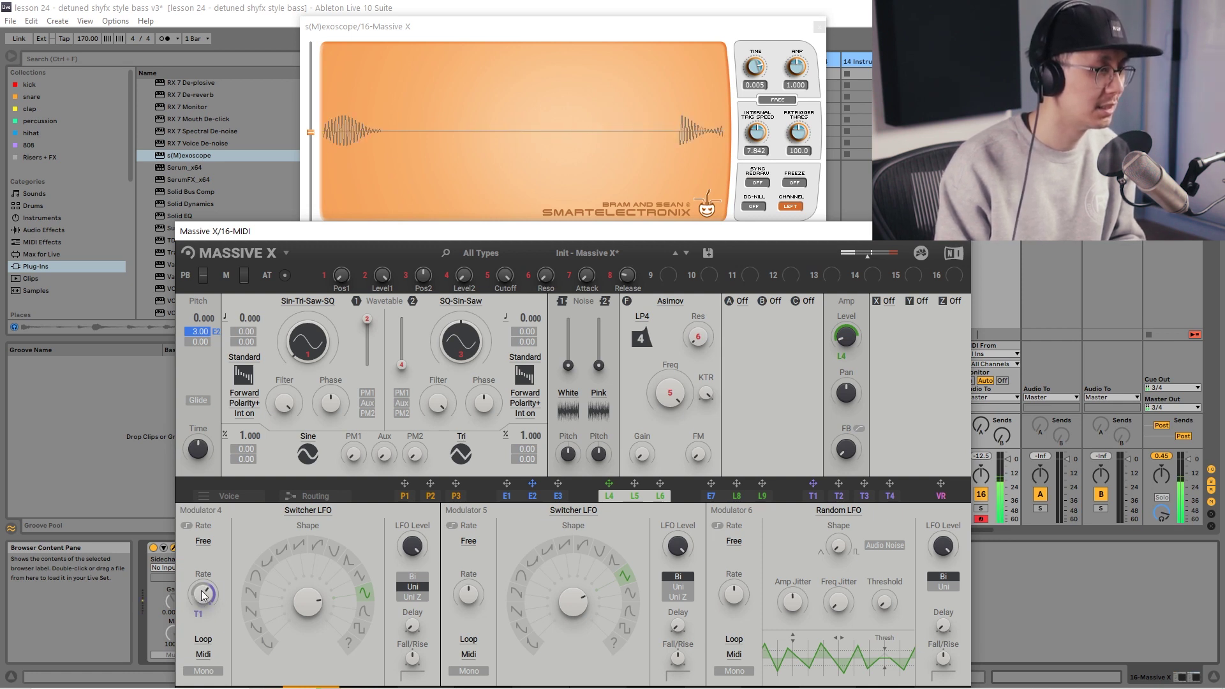
mouse_move(201, 603)
mouse_down()
mouse_move(201, 587)
mouse_move(209, 596)
mouse_up()
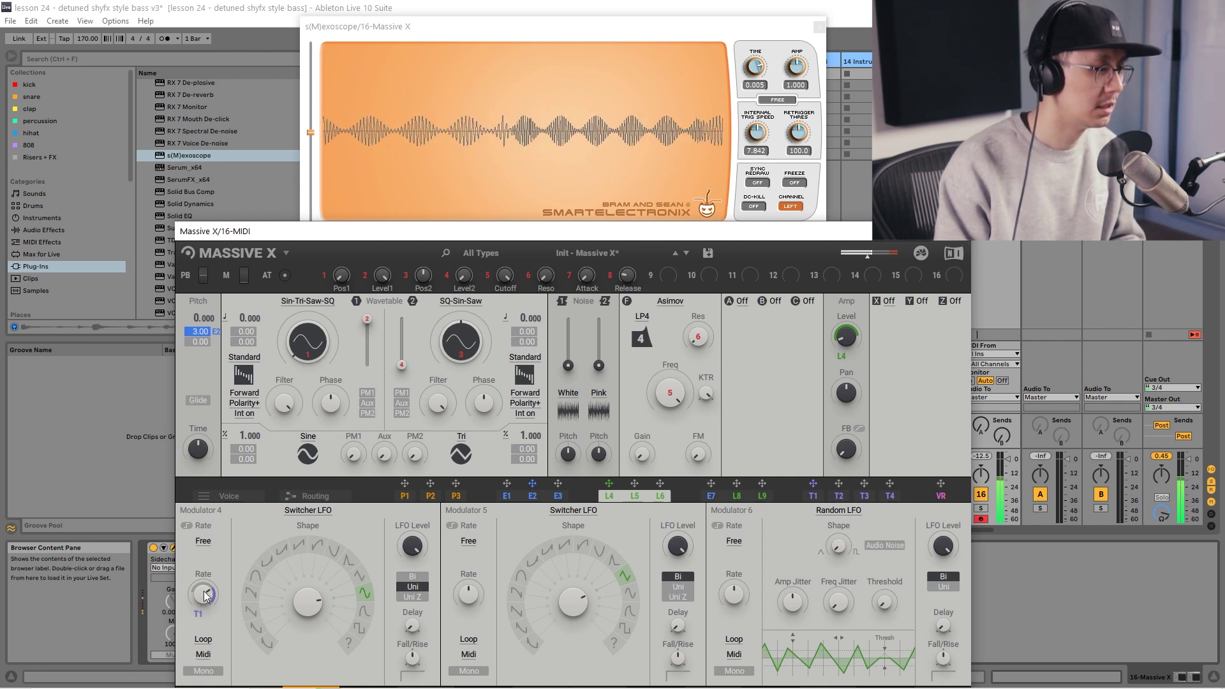
drag(206, 591, 217, 599)
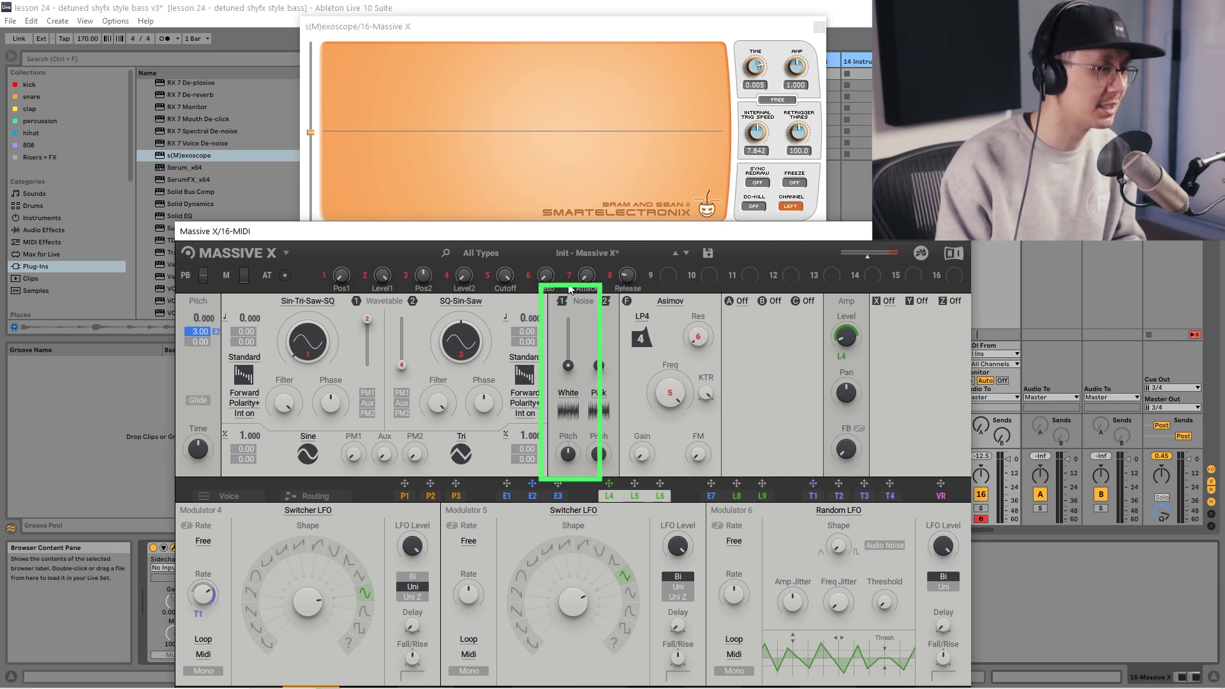
Raise the level of the white noise generator slightly
drag(568, 365, 568, 351)
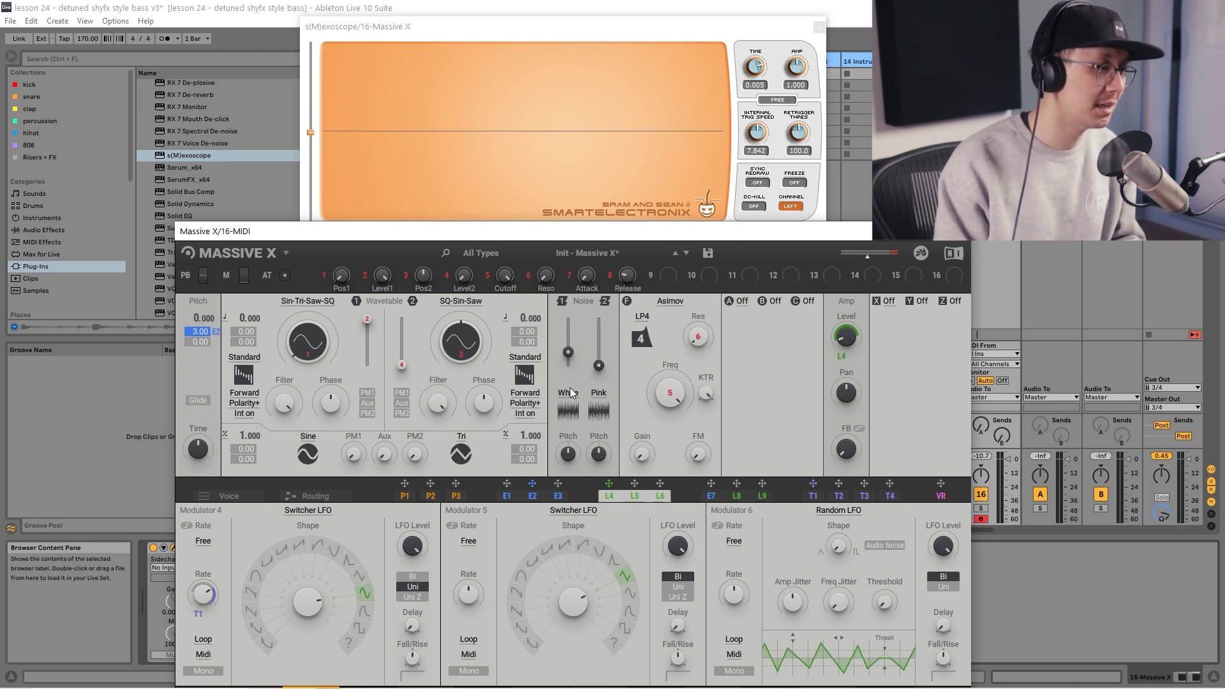
mouse_move(574, 394)
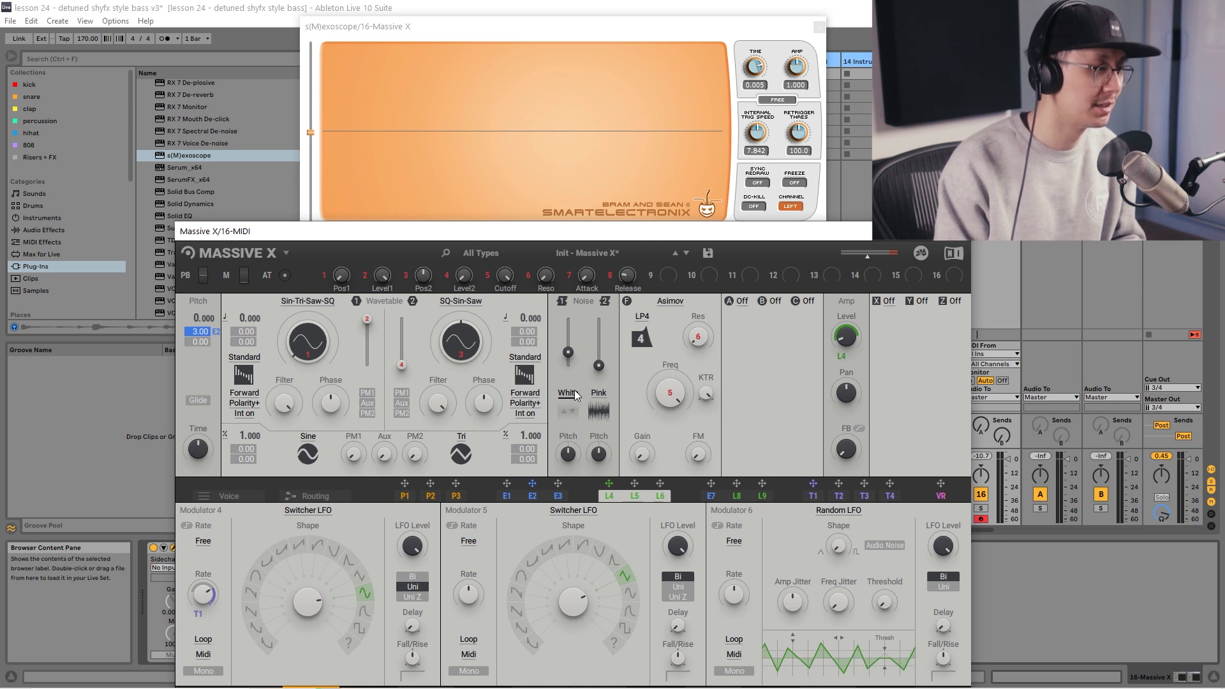
Reroute the signal so noise 1 alone passes through filter F into insert A, and connect insert A directly to insert B
click(341, 495)
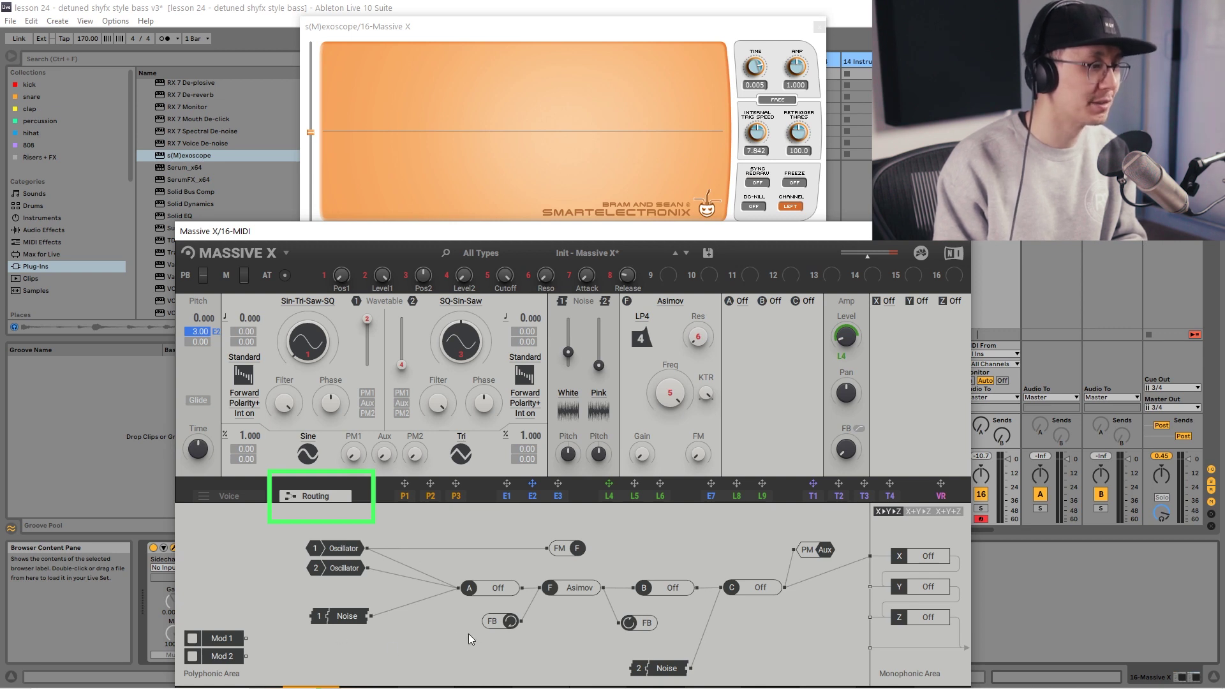
drag(583, 572, 585, 587)
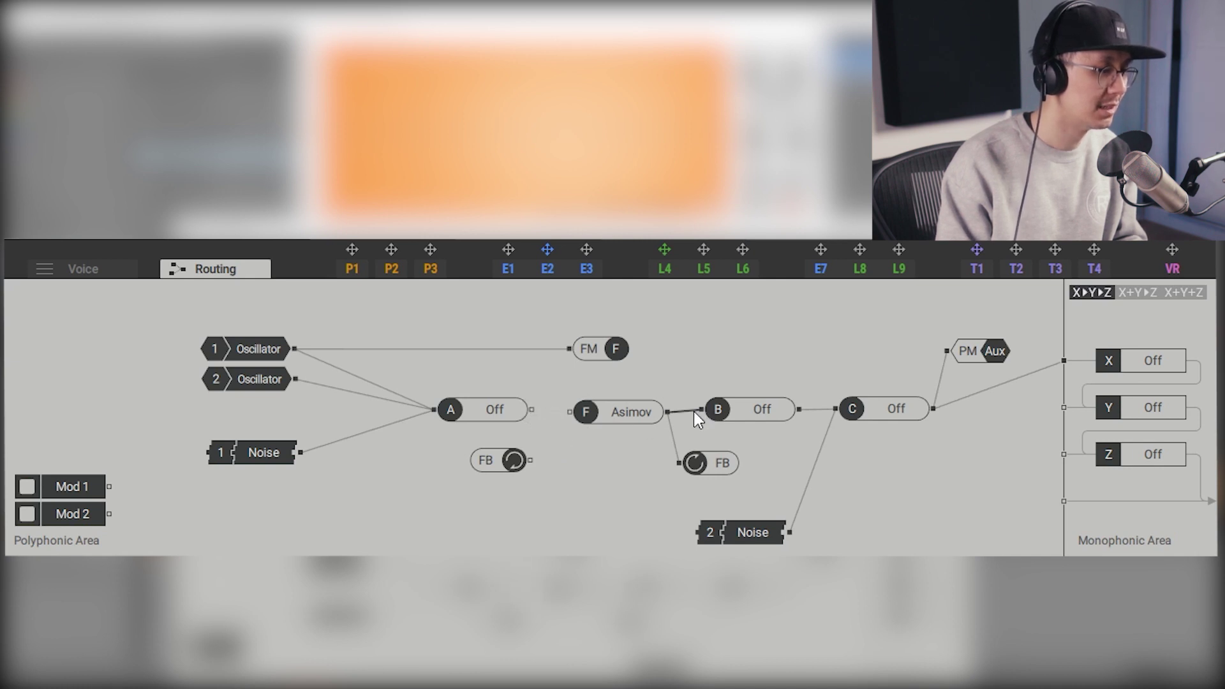
drag(701, 409, 400, 471)
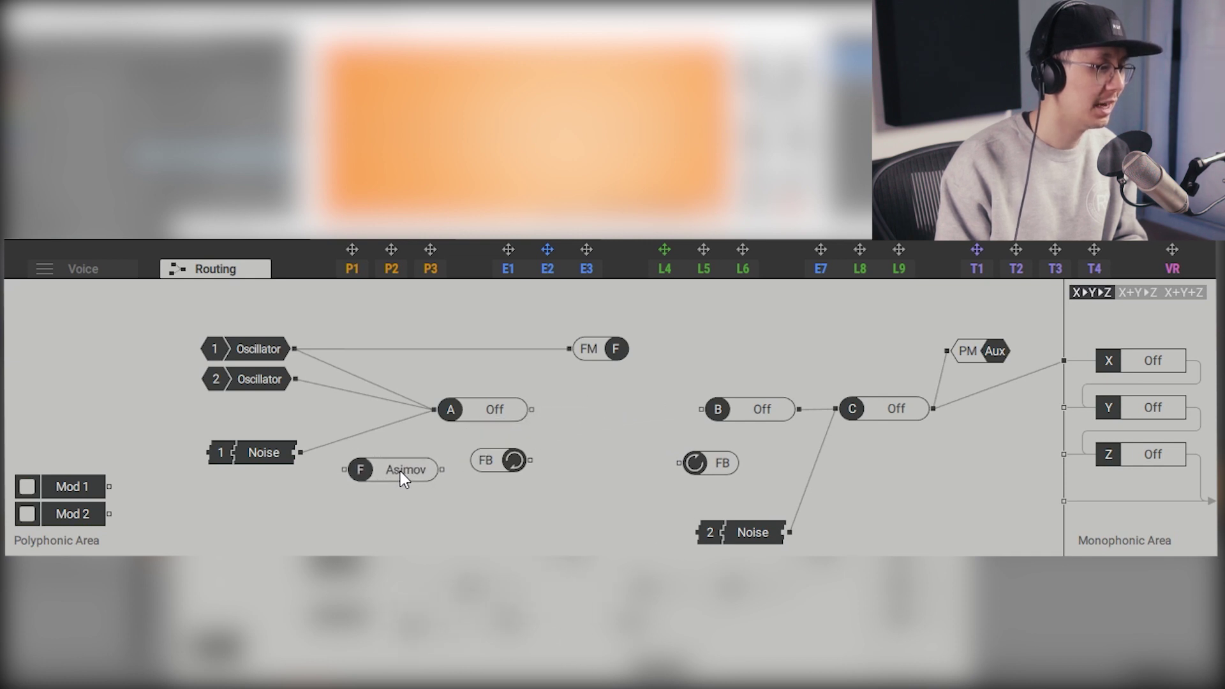
click(356, 435)
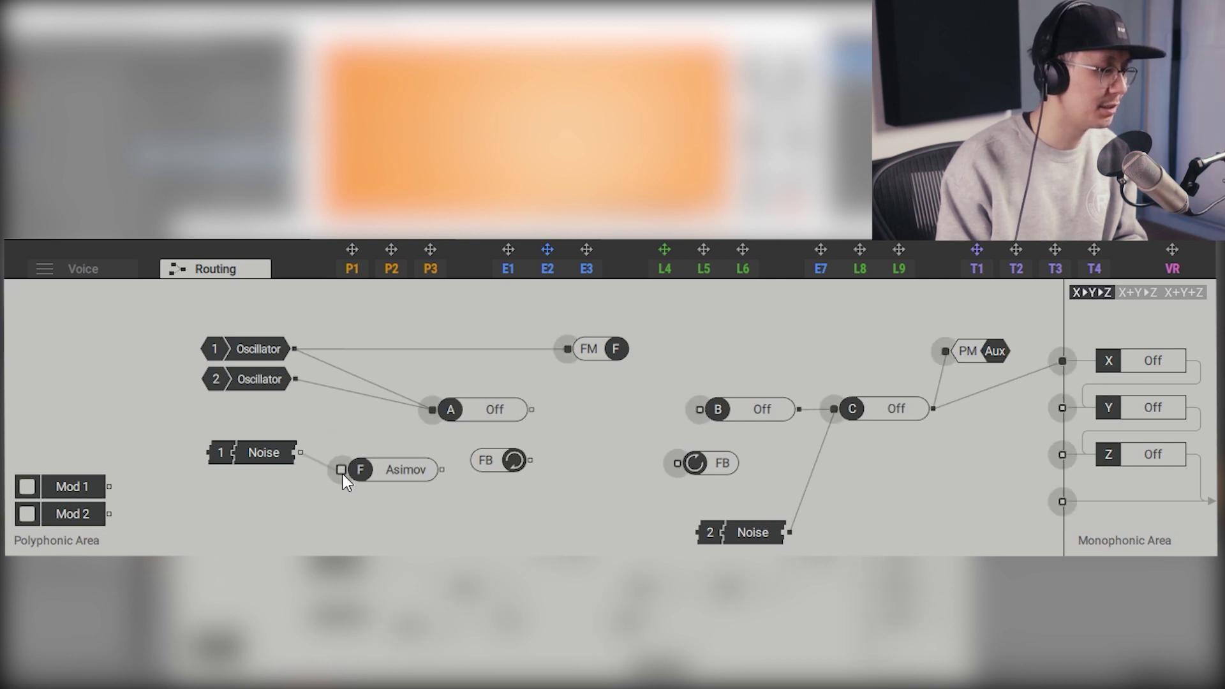
drag(339, 470, 431, 409)
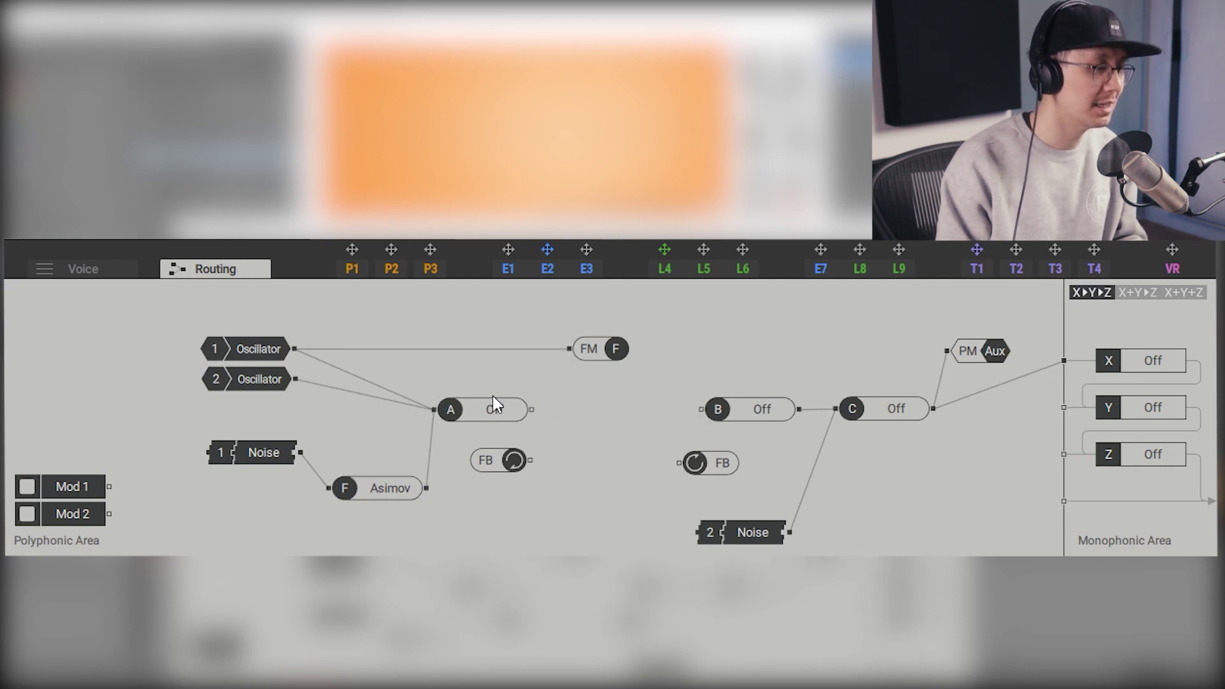
drag(533, 410, 701, 411)
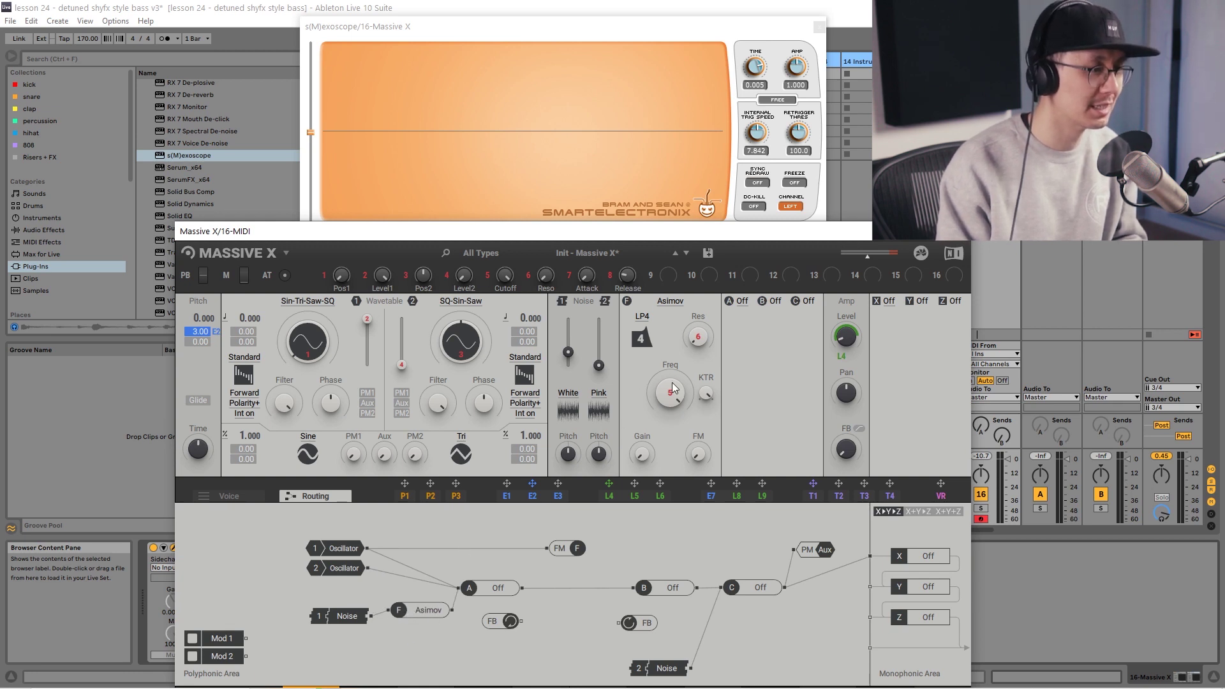
Change the filter to Blue Monark in HP mode and adjust its resonance and cutoff frequency
click(665, 301)
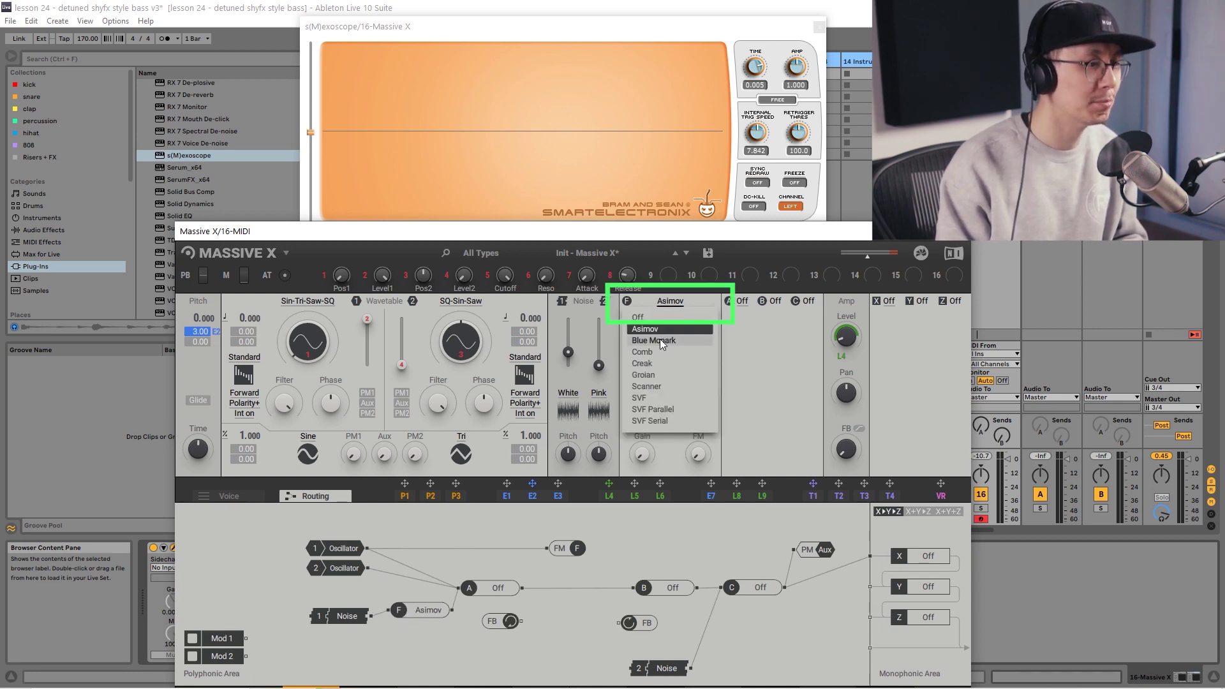
click(660, 339)
click(642, 317)
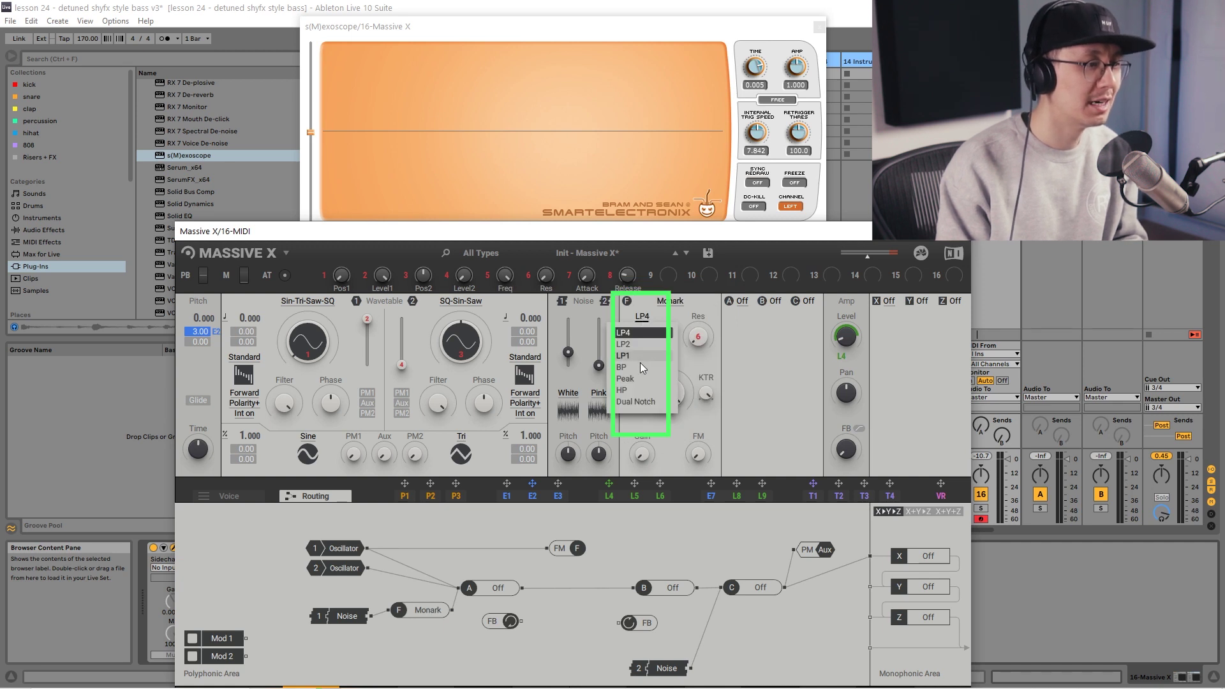
click(636, 390)
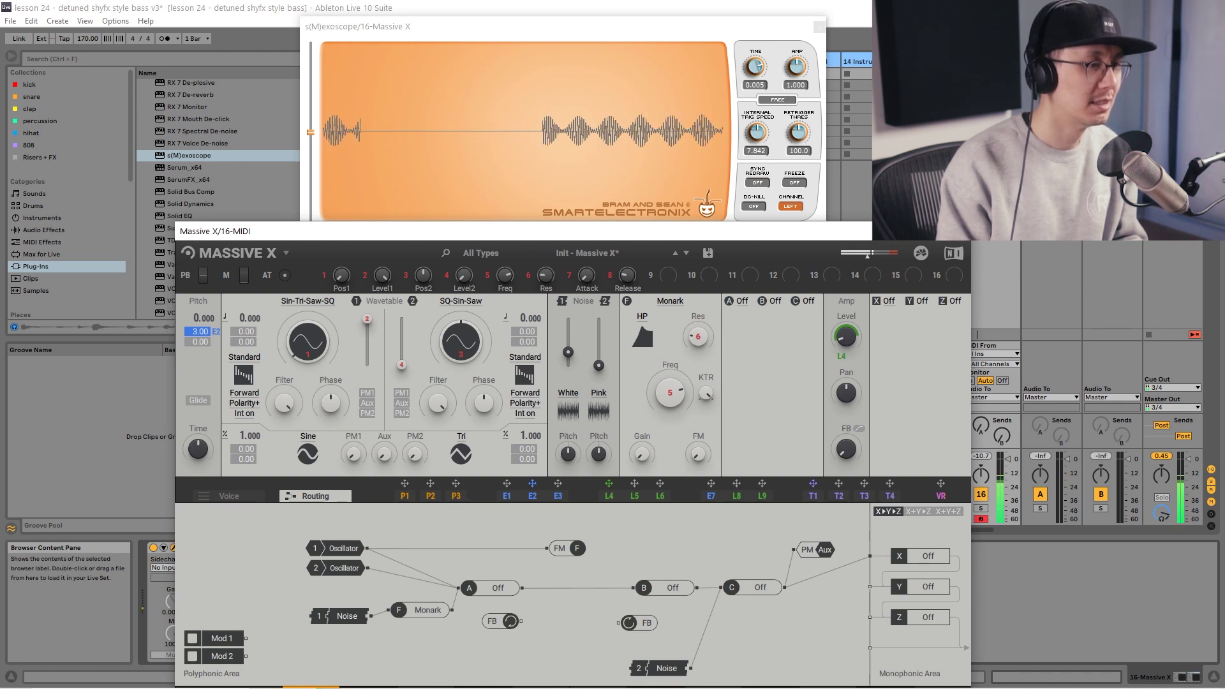
drag(707, 333, 706, 321)
drag(670, 391, 669, 378)
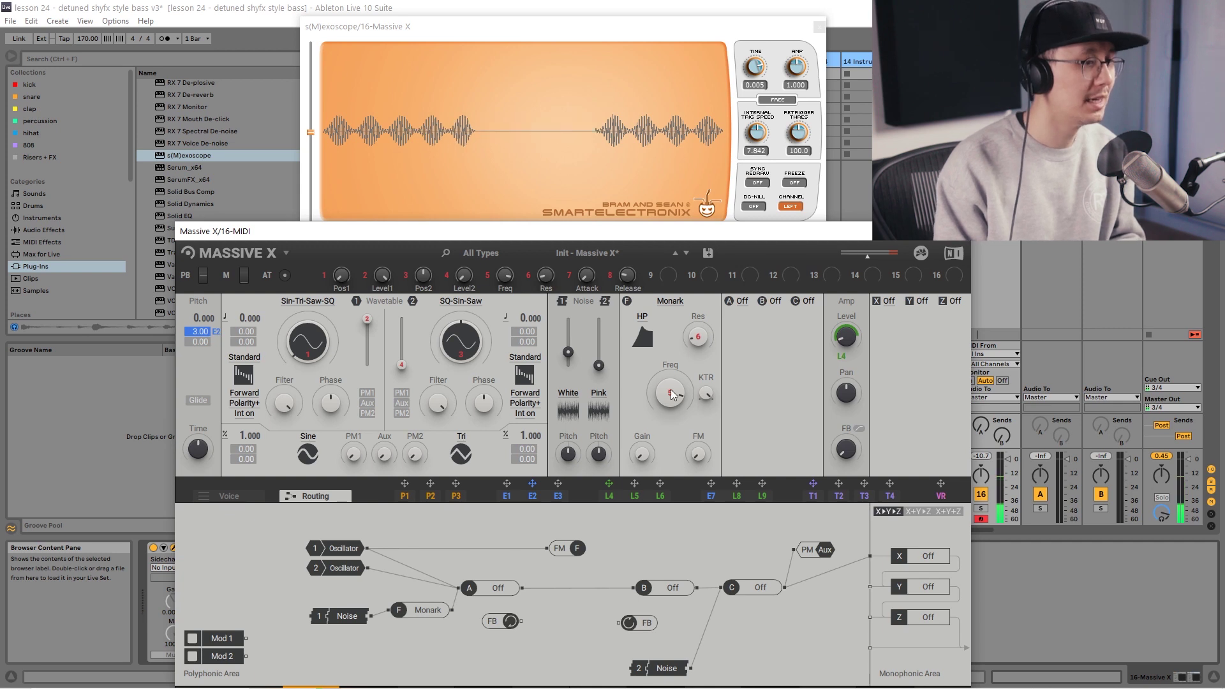
Load the Dist effect with TanH shaping into insert A, raise its drive and enable HQ
click(741, 300)
click(751, 387)
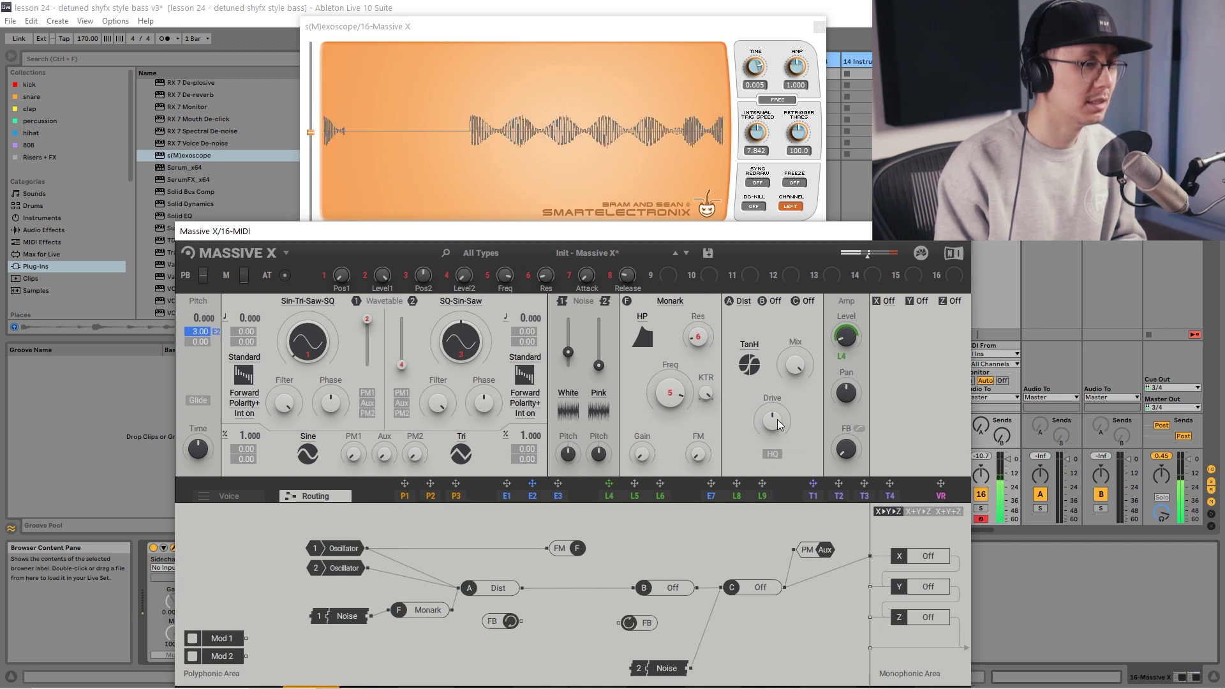
drag(778, 424, 778, 412)
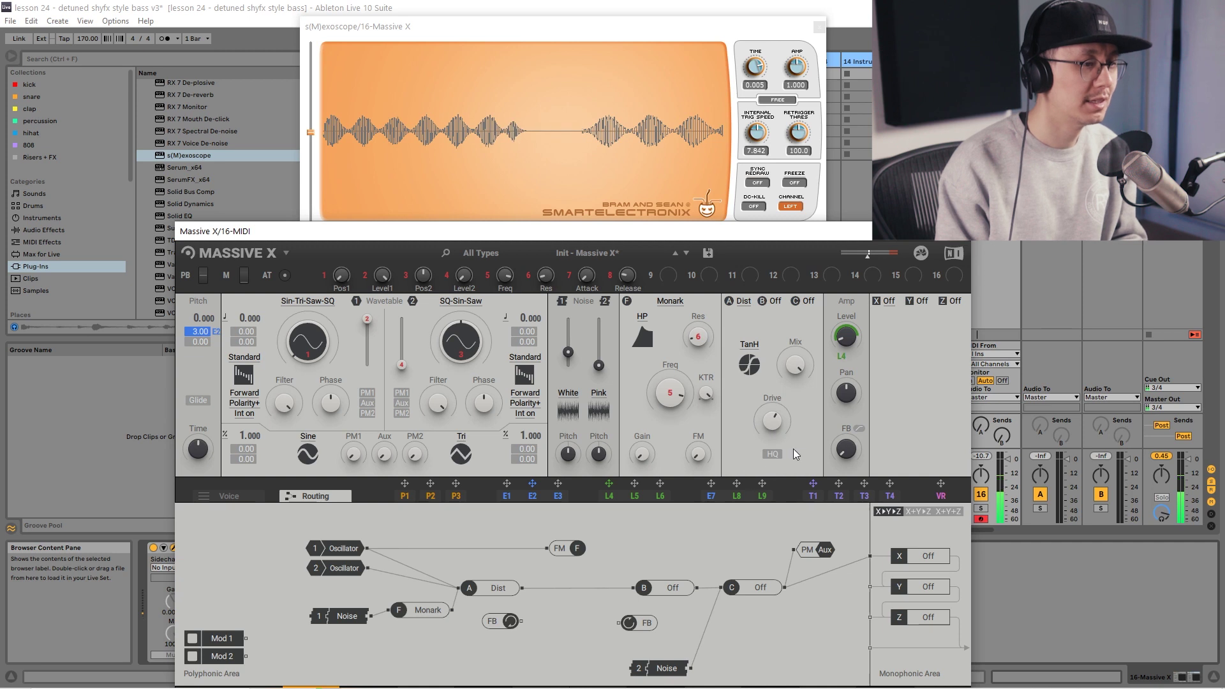
click(773, 454)
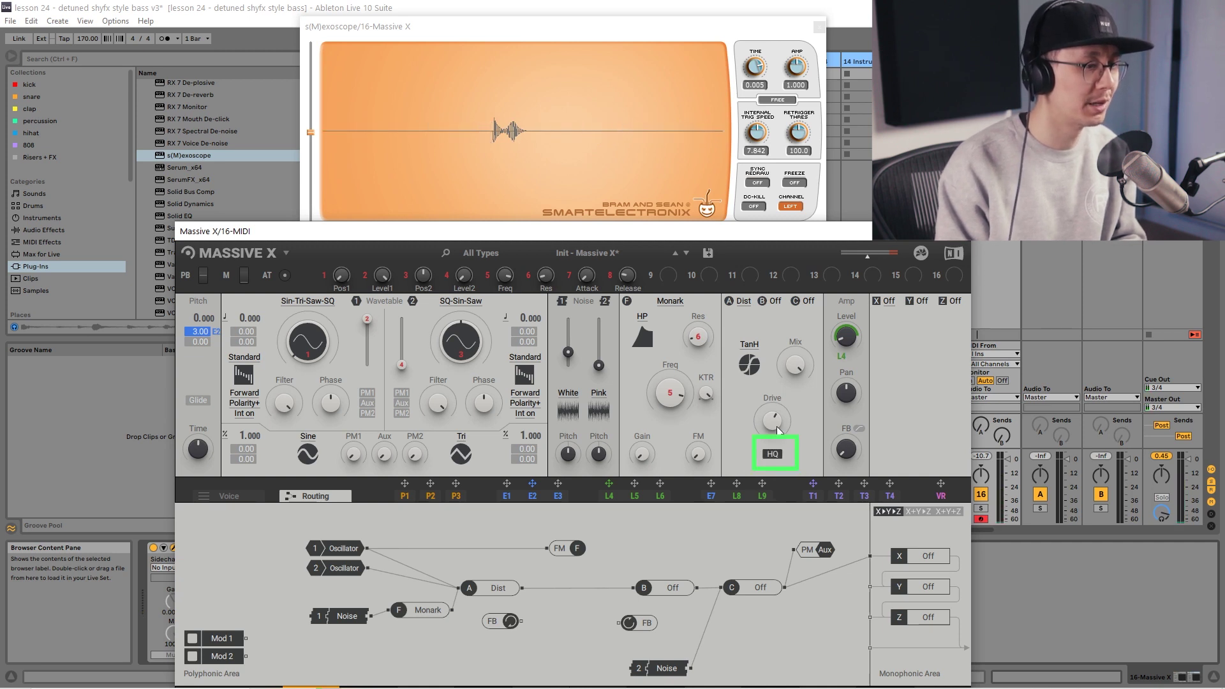
drag(777, 419, 773, 423)
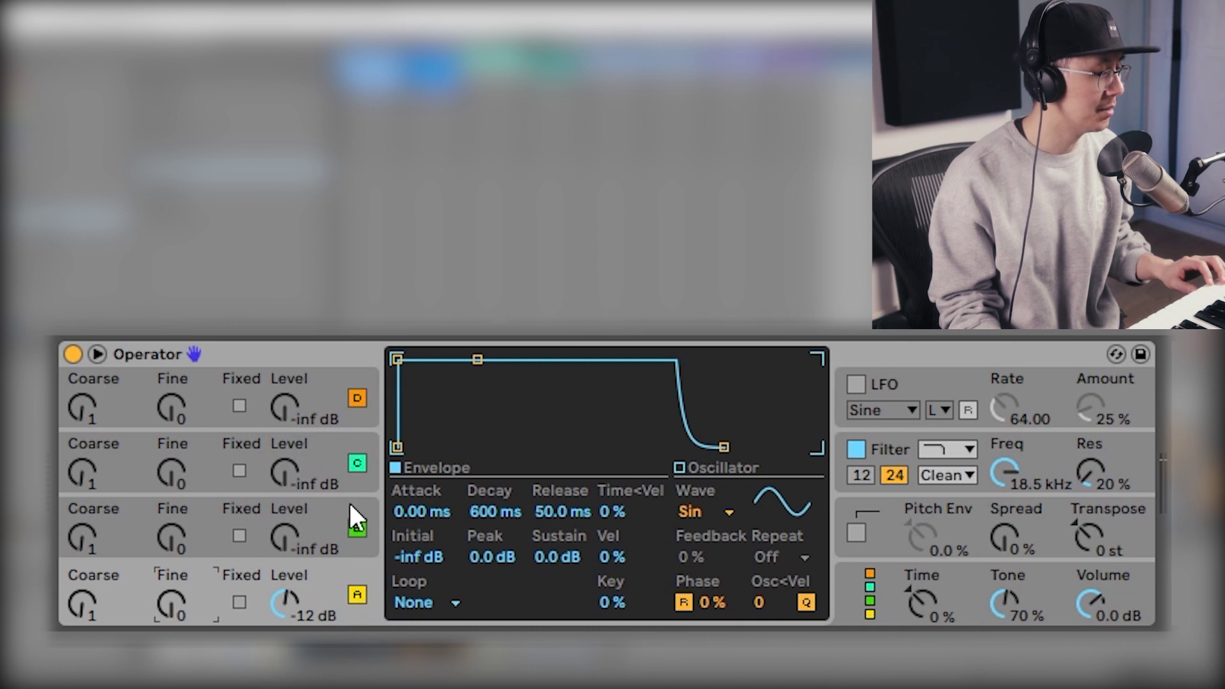
In Operator, switch off oscillators C and D and set oscillator B's level to -12 dB
click(356, 468)
click(356, 399)
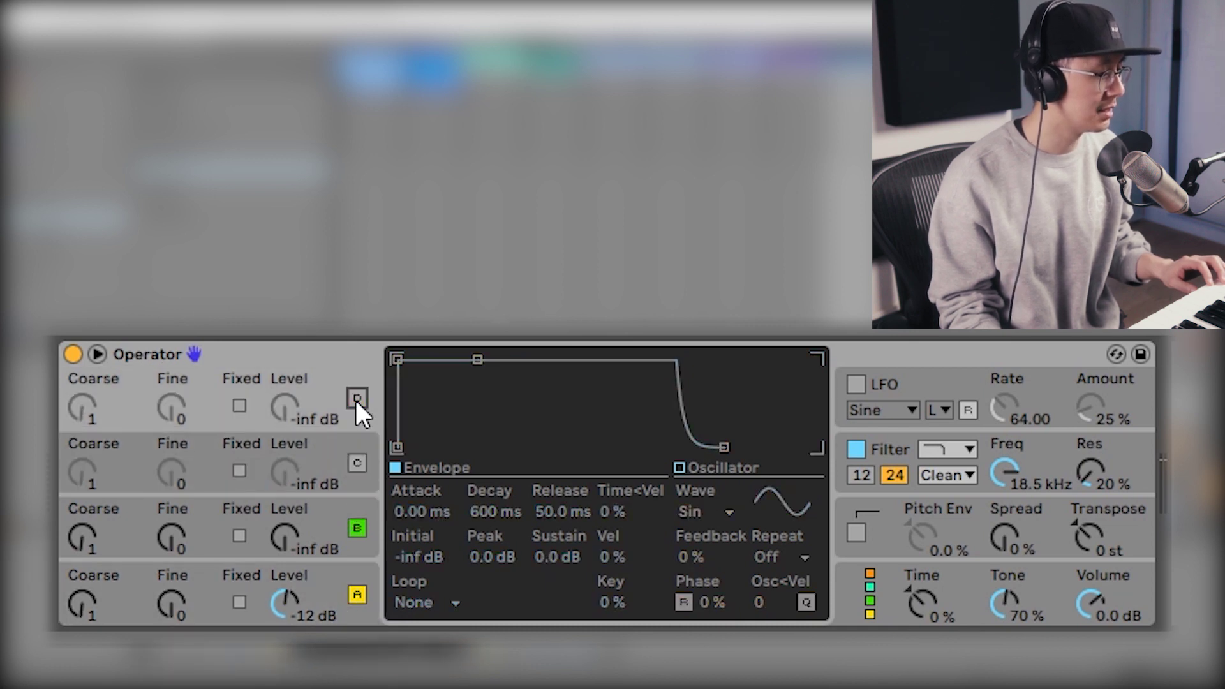
drag(285, 531, 286, 491)
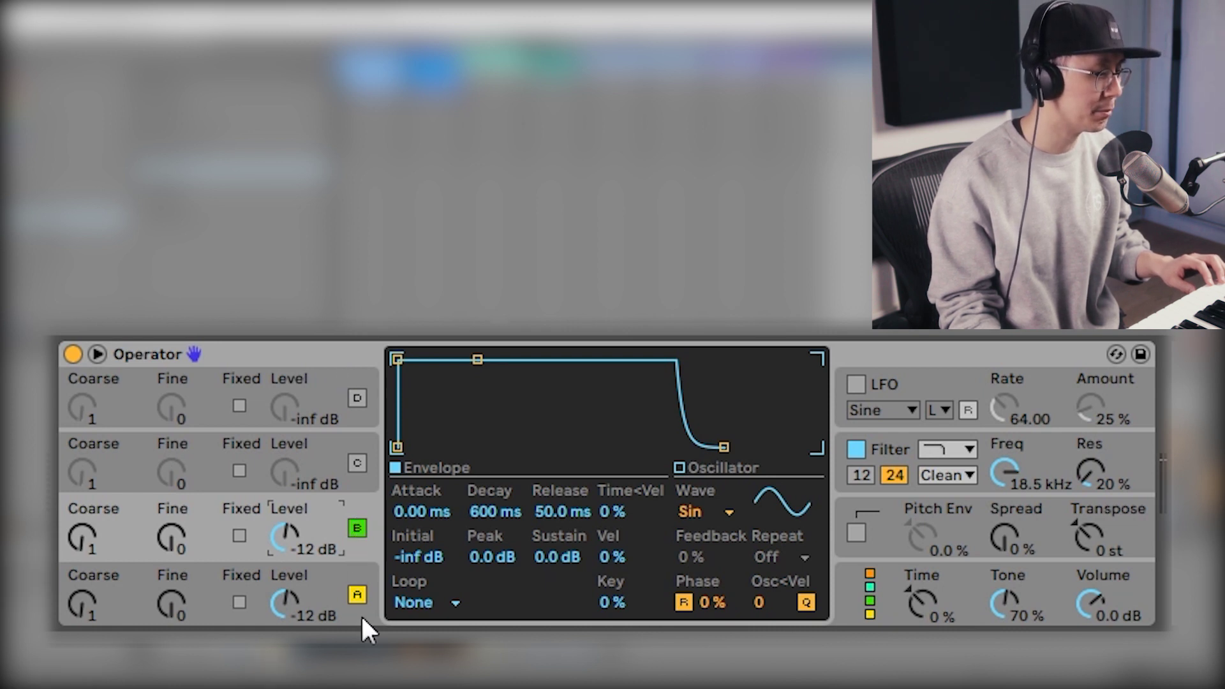
Choose the algorithm with all four oscillators in parallel and set oscillator B's fine tuning to 100
click(848, 582)
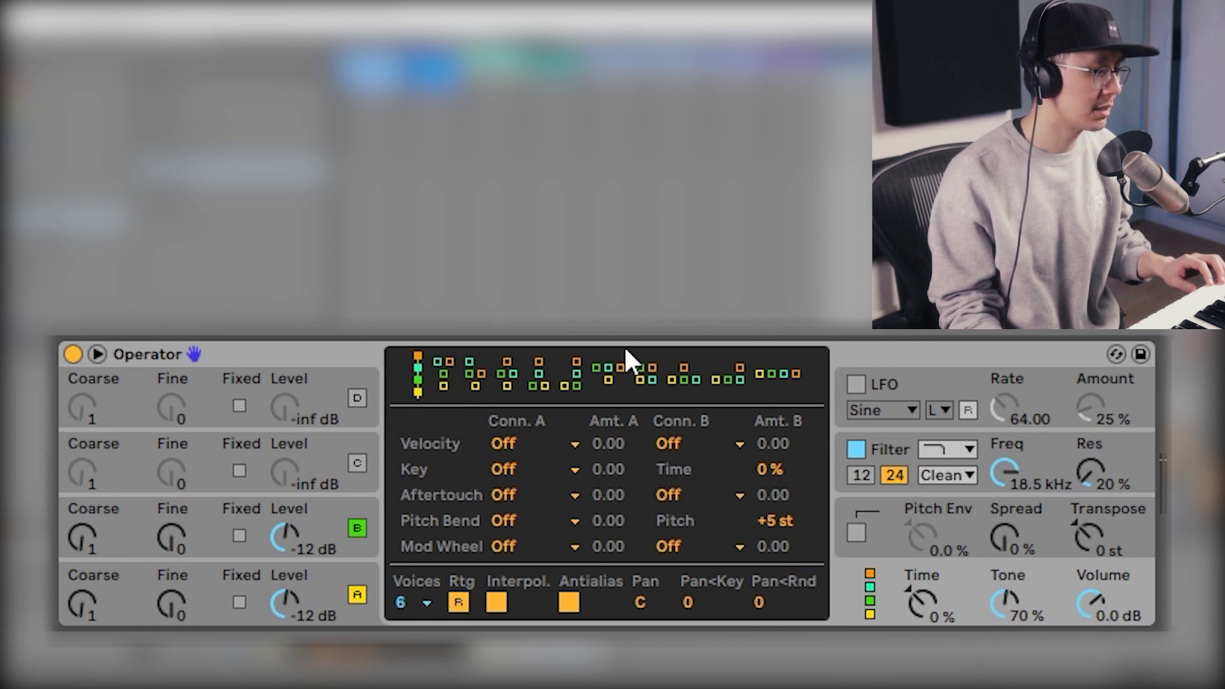
click(769, 375)
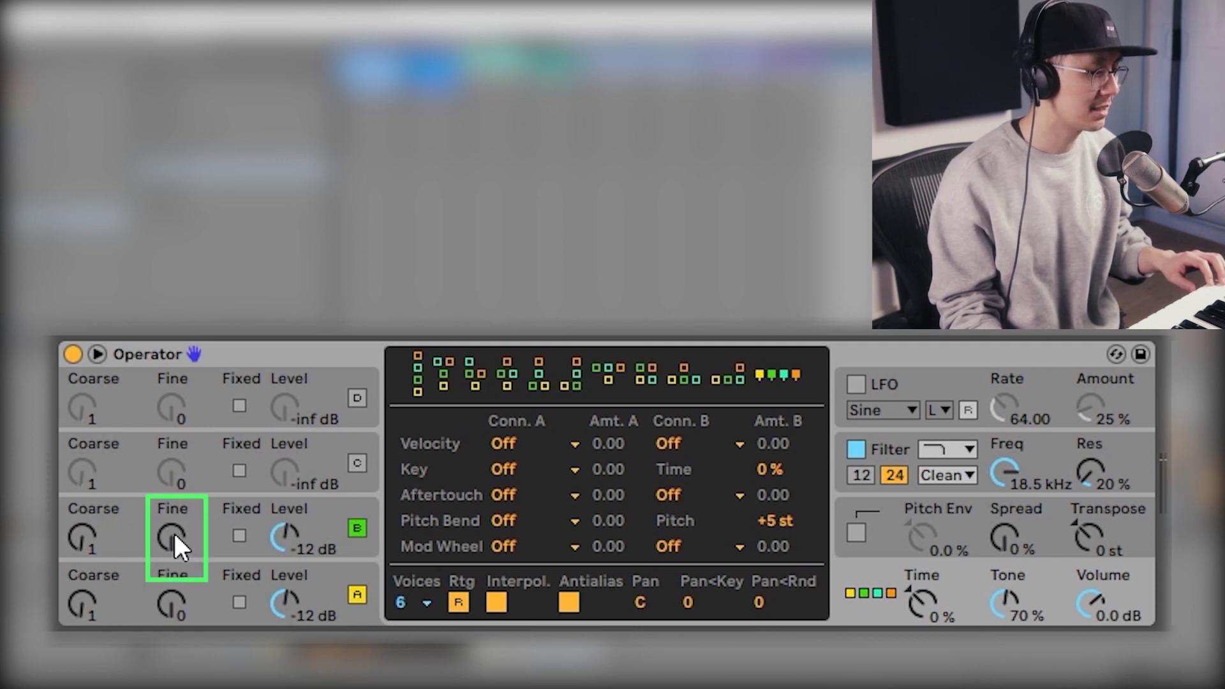
mouse_move(174, 531)
mouse_down()
mouse_move(174, 479)
mouse_move(174, 507)
mouse_up()
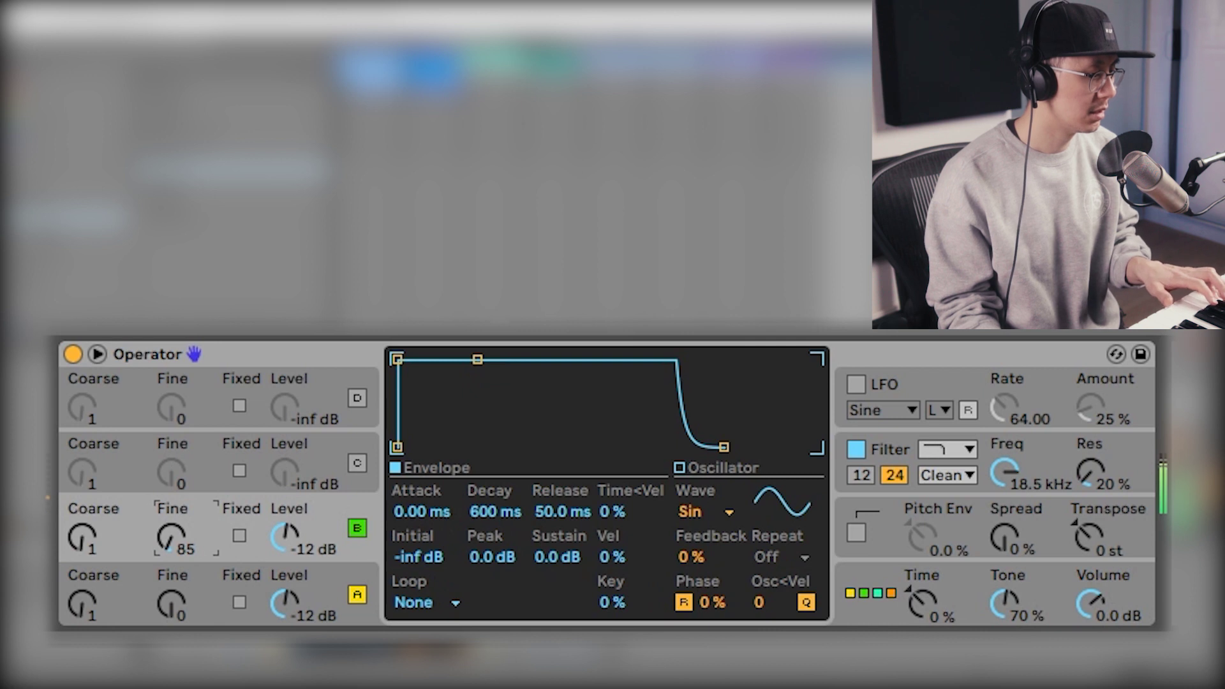
drag(173, 507, 173, 502)
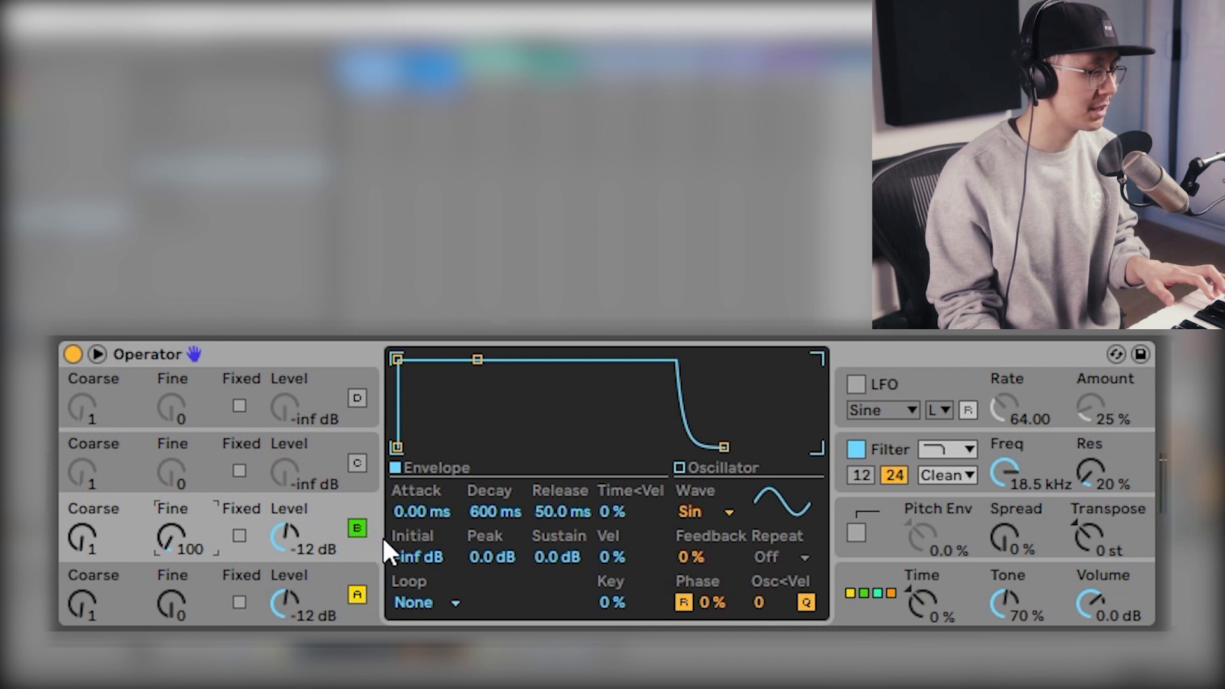
Enable Operator's pitch envelope at 100 %, with its peak at +3 st and a decay of 1.62 s
click(889, 522)
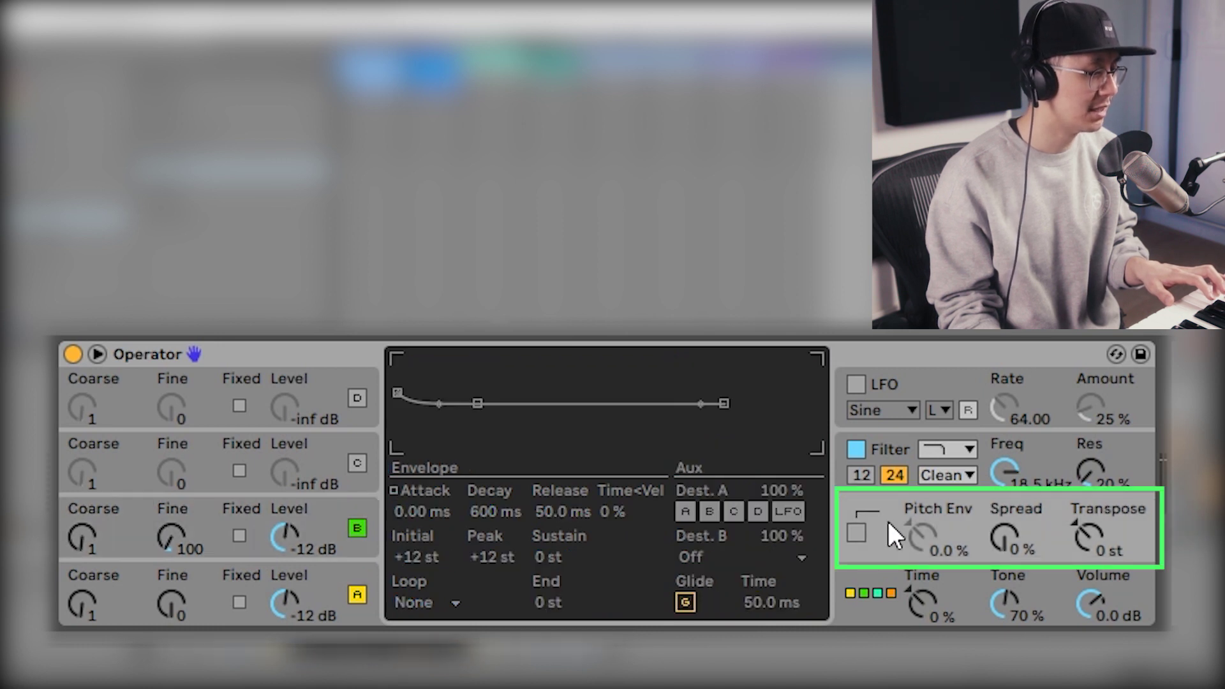
click(854, 532)
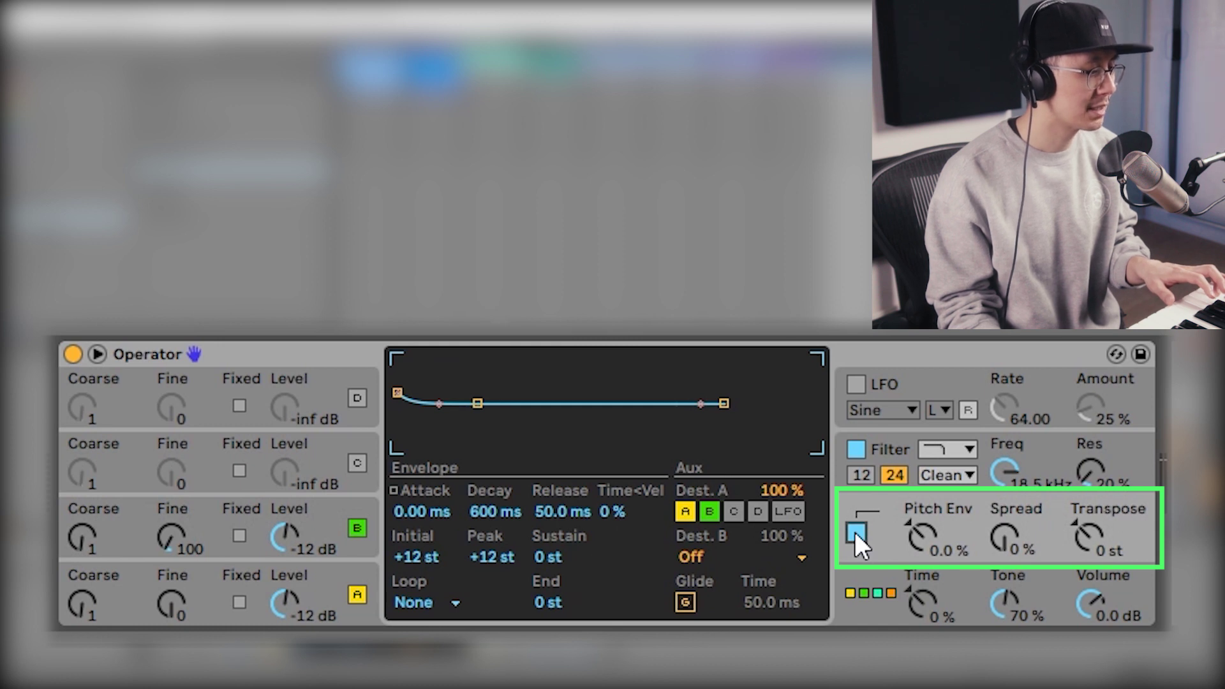
drag(486, 555, 486, 587)
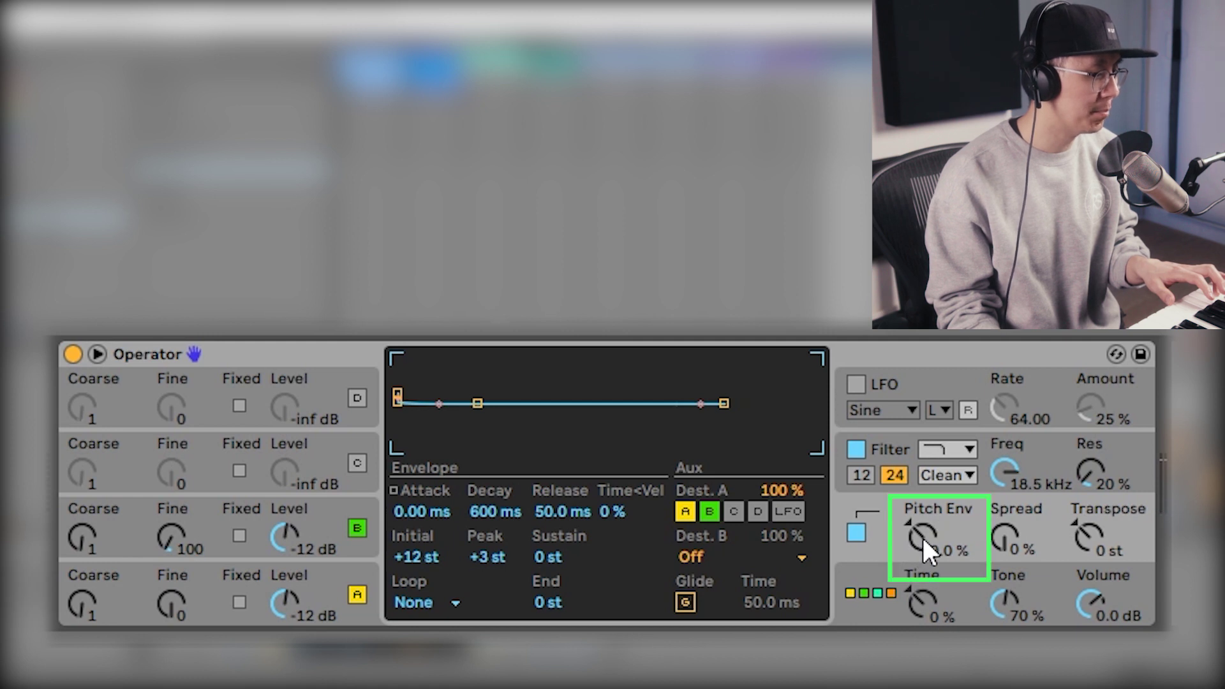
drag(922, 539, 923, 408)
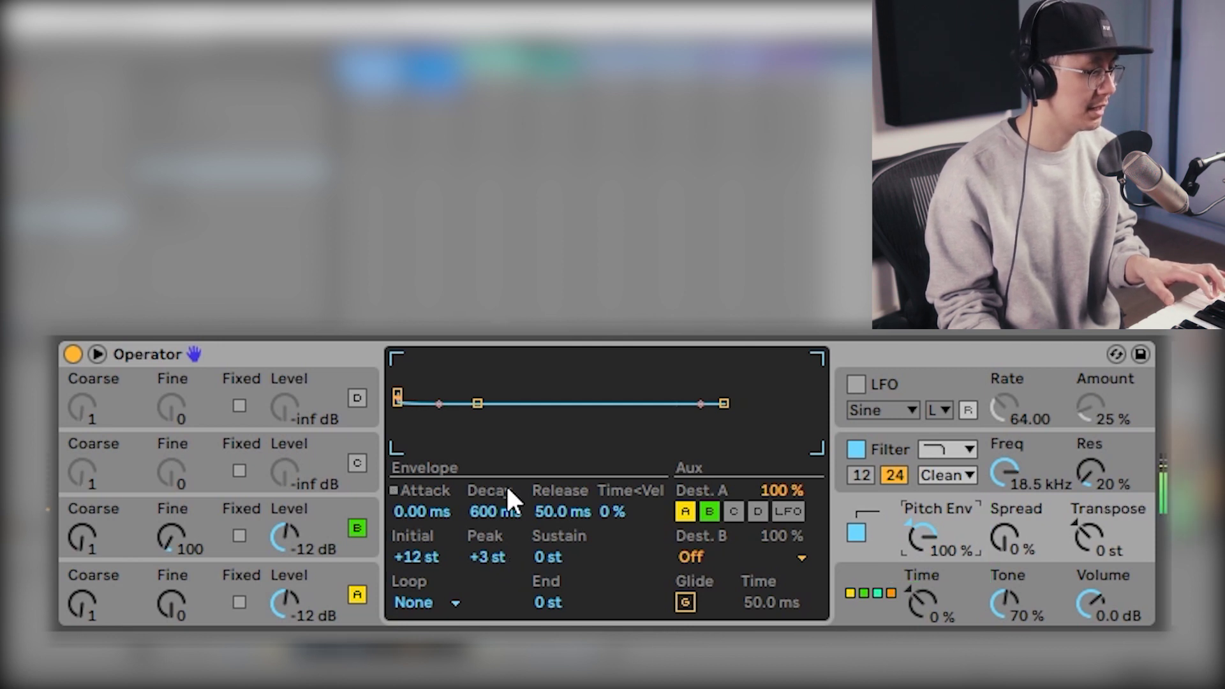
mouse_move(487, 511)
mouse_down()
mouse_move(487, 476)
mouse_move(486, 497)
mouse_up()
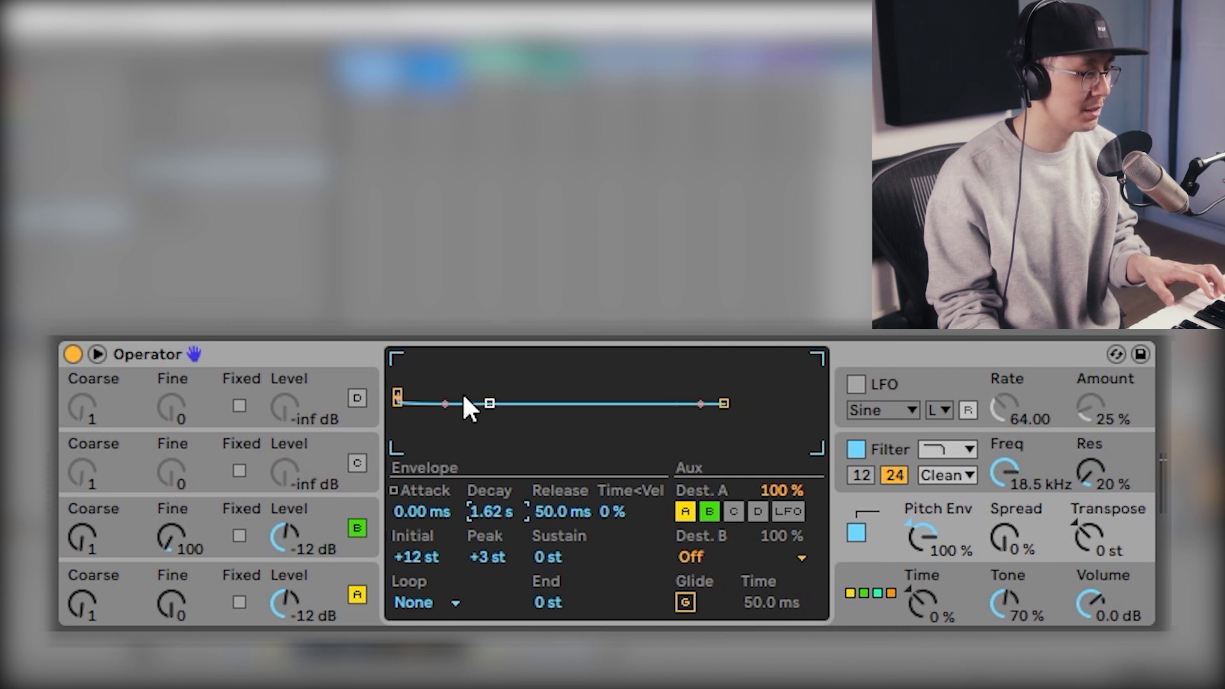
Switch on oscillator C at a level of -47 dB and set its waveform to Noise White
click(358, 462)
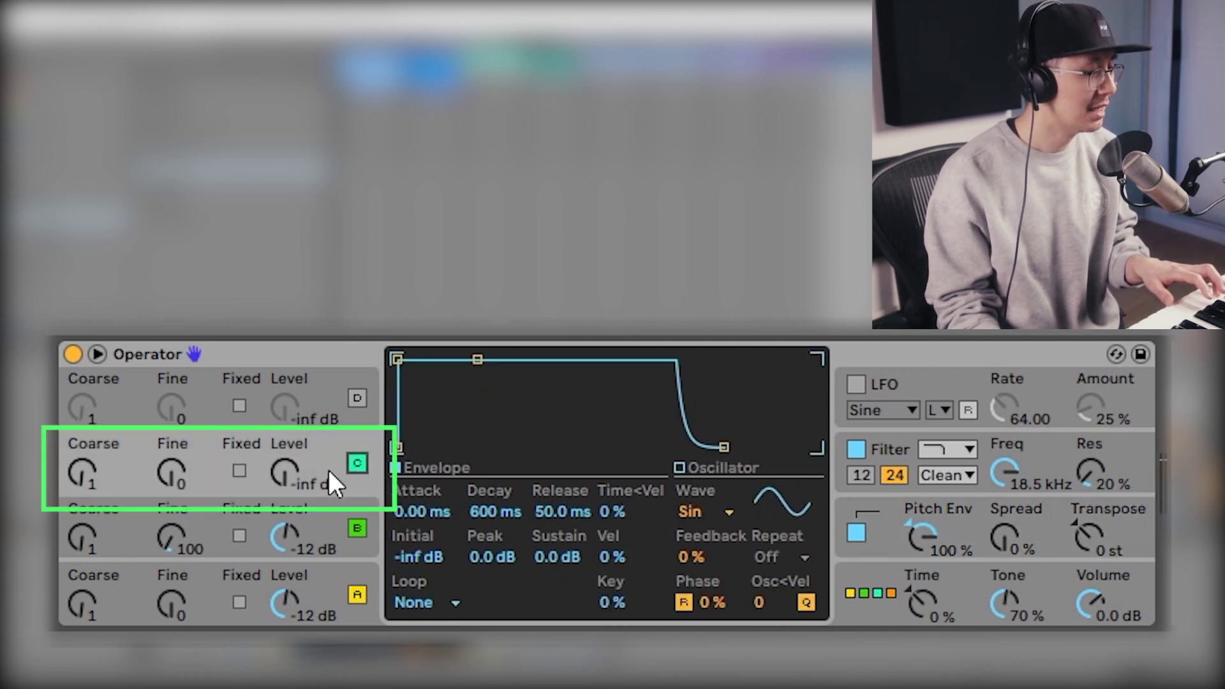
drag(281, 469, 280, 447)
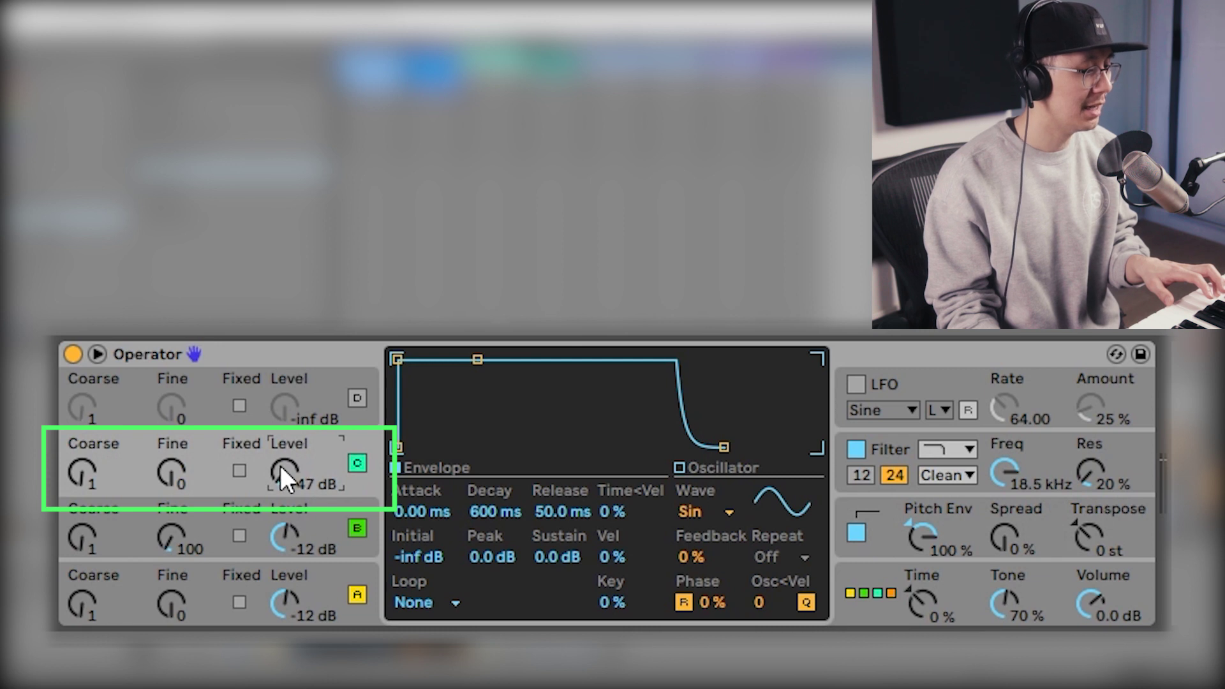
click(729, 511)
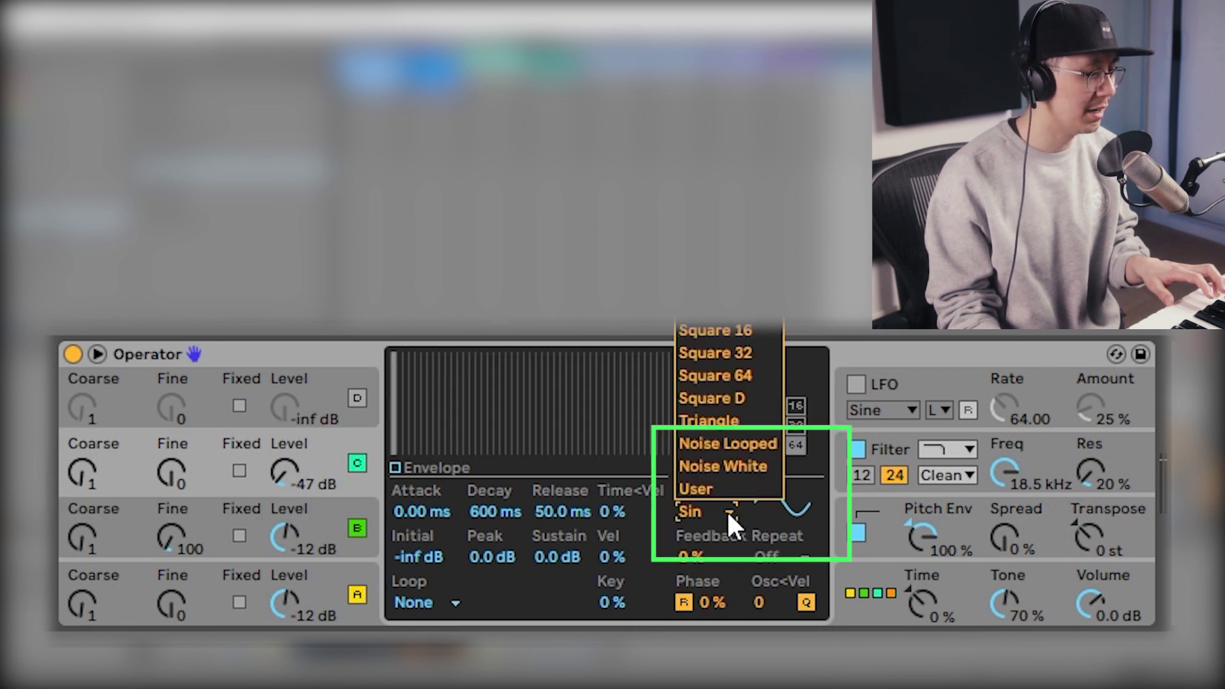
click(727, 467)
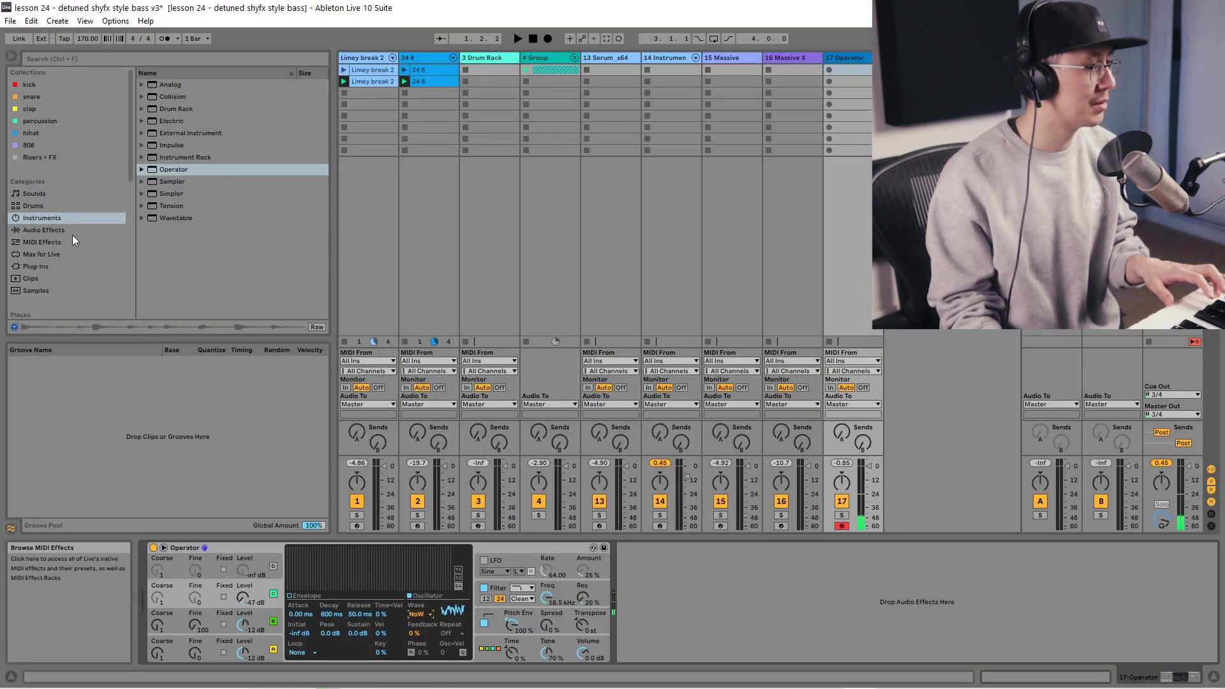
Add a Saturator after Operator, raise its drive and set the color base to 4.00
click(51, 231)
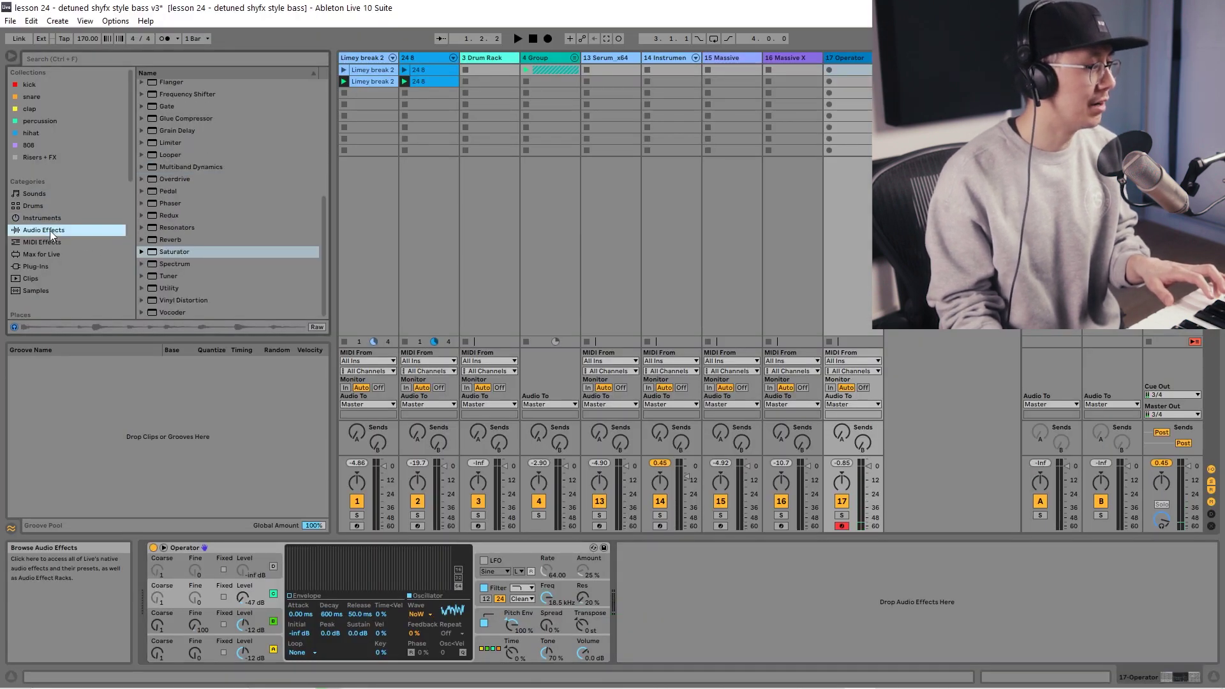
drag(192, 252, 718, 640)
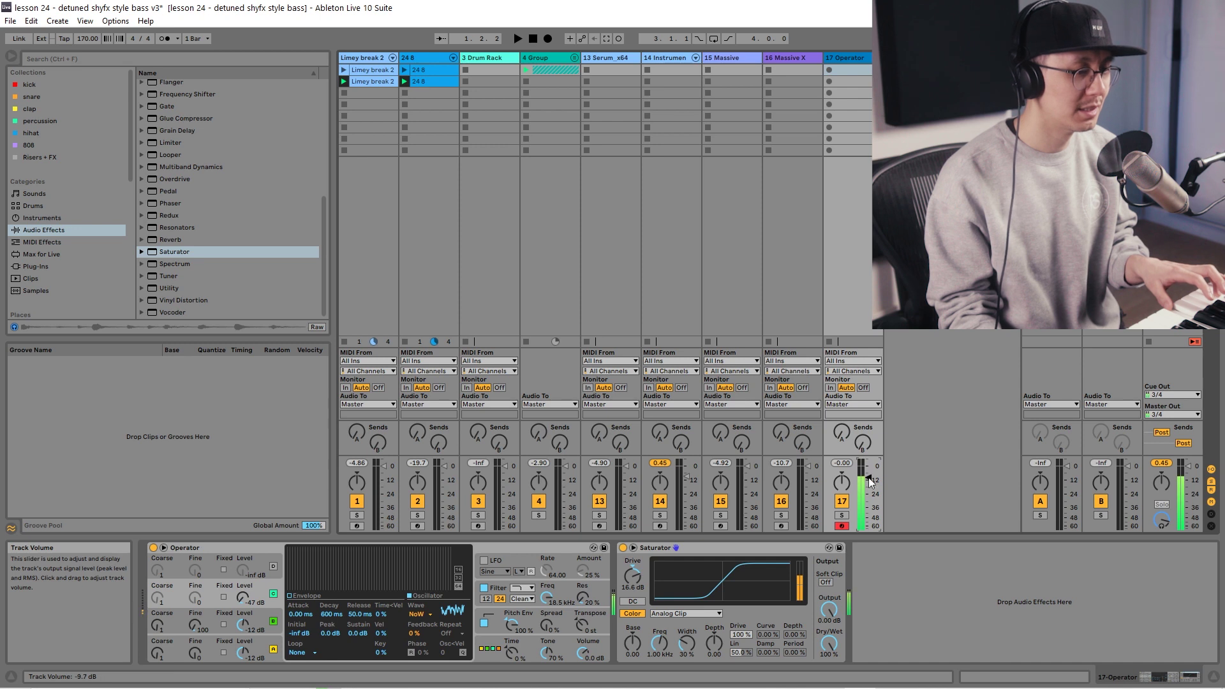
drag(632, 644, 632, 636)
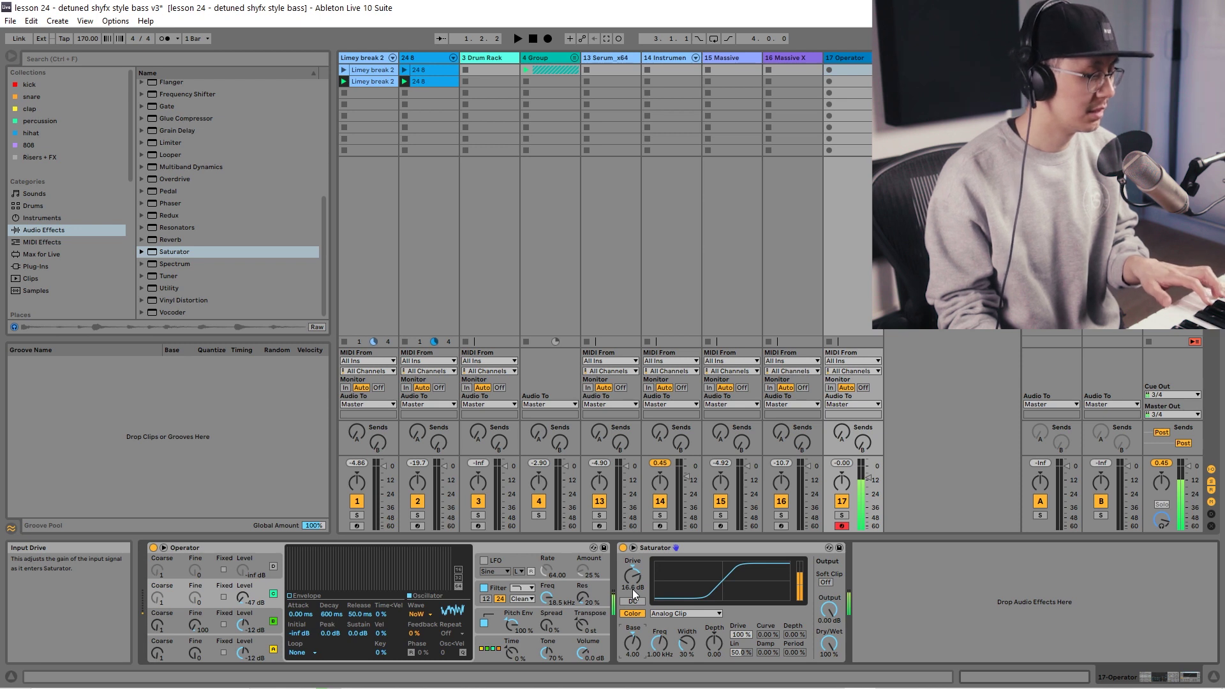
Switch off Operator's oscillator C and group Operator into an Instrument Rack with its chain list shown
click(504, 600)
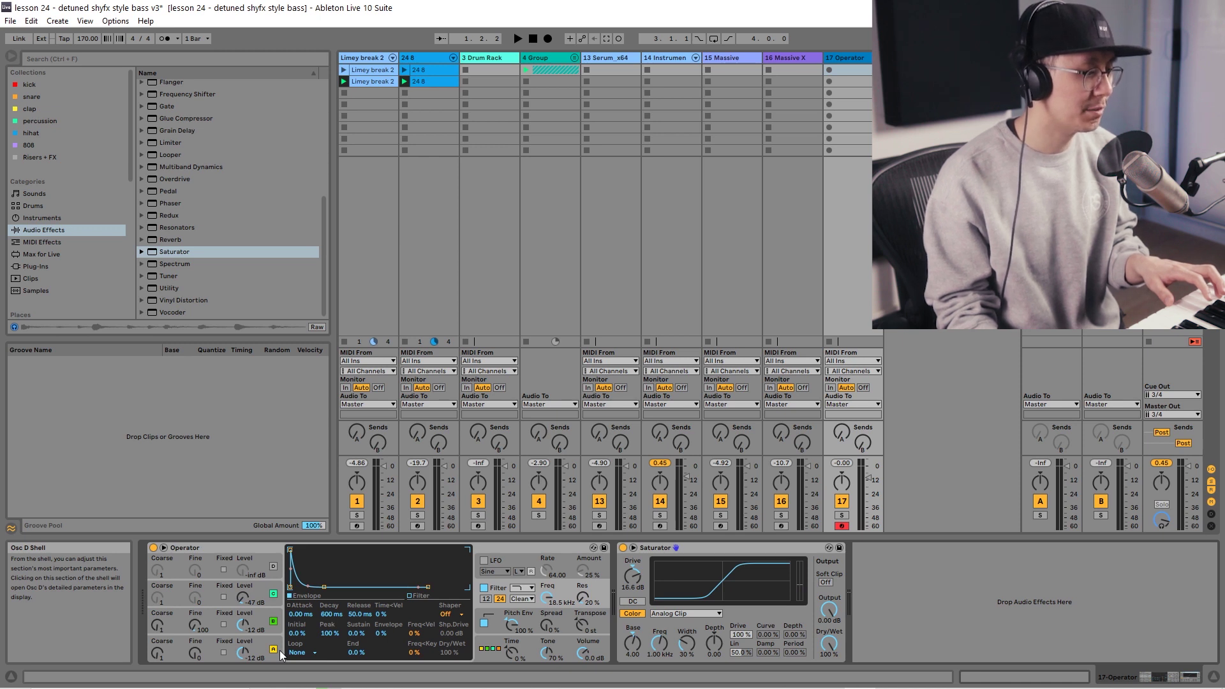
click(274, 595)
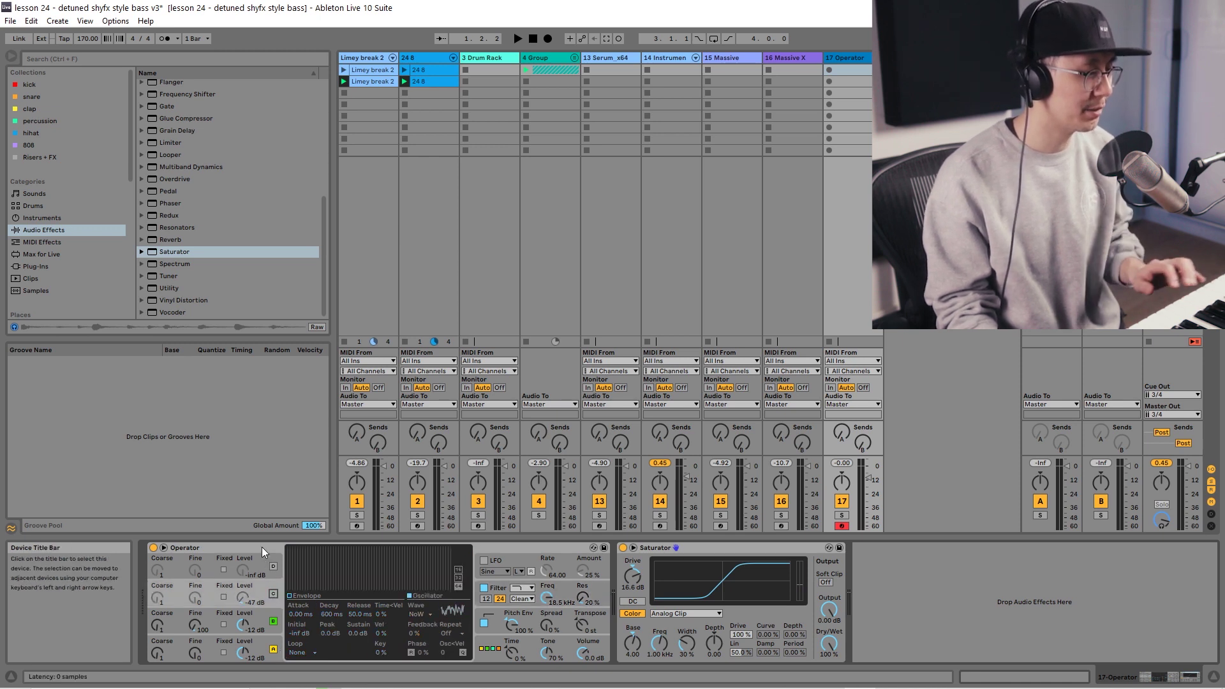
click(261, 546)
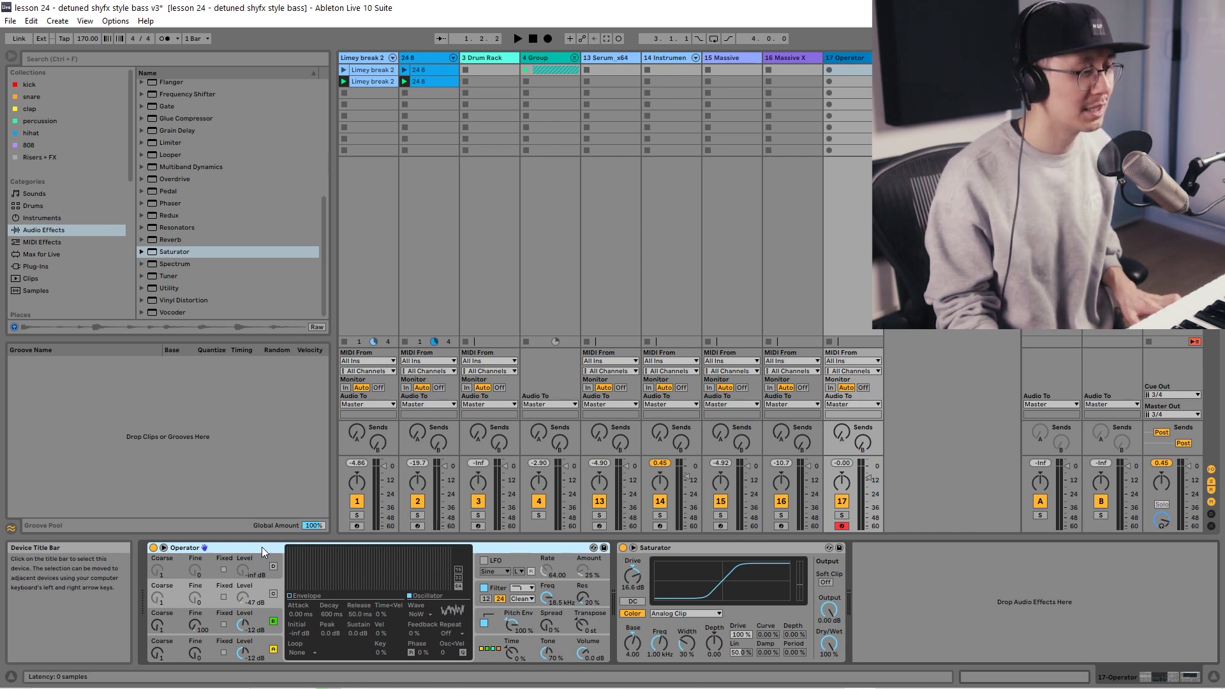
key(ctrl+g)
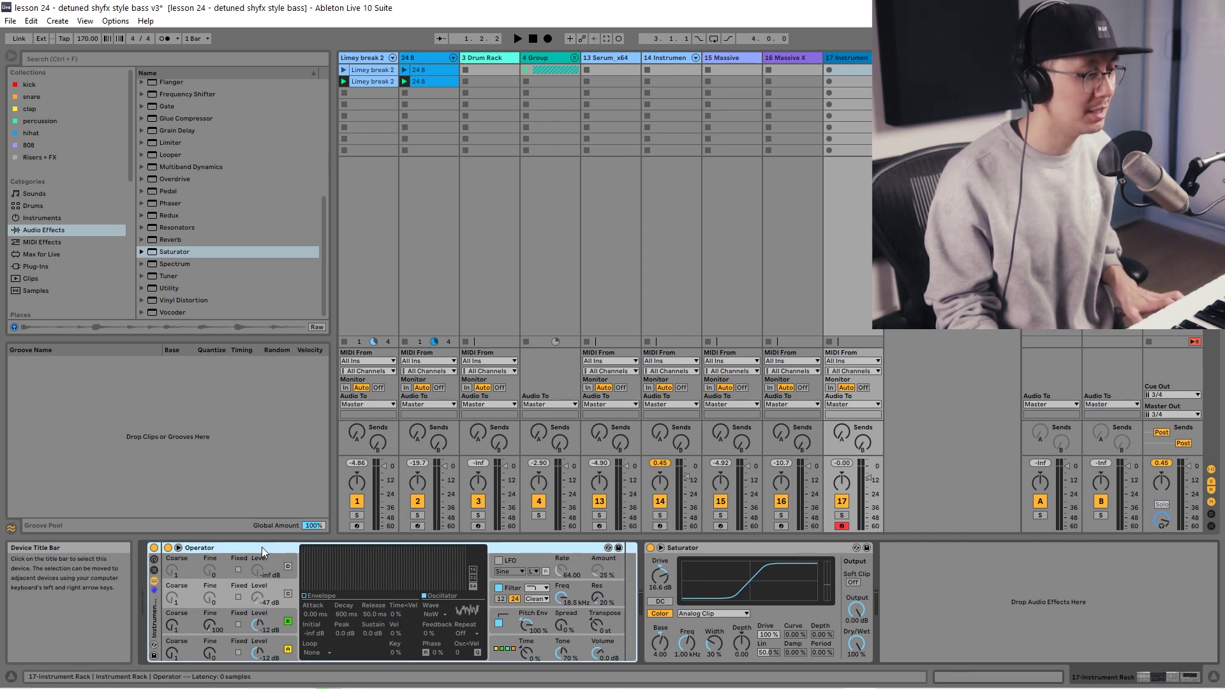
click(154, 568)
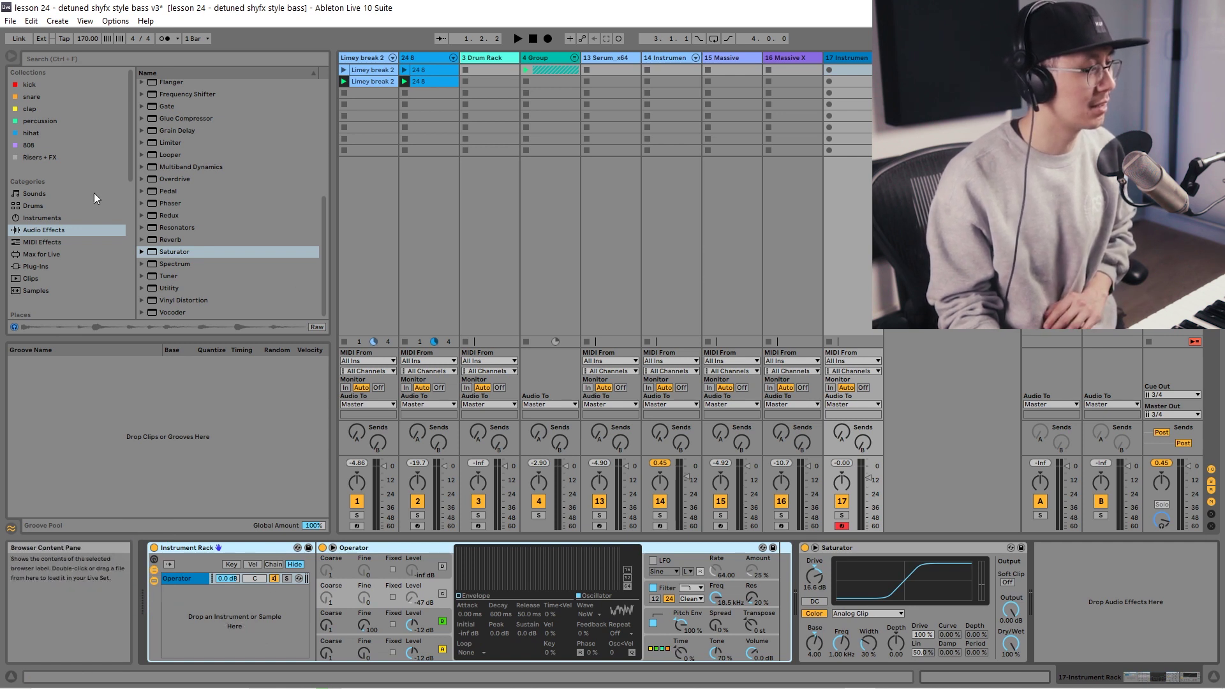
Add the Analog instrument as a second chain in the Instrument Rack
scroll(158, 223, up, 6)
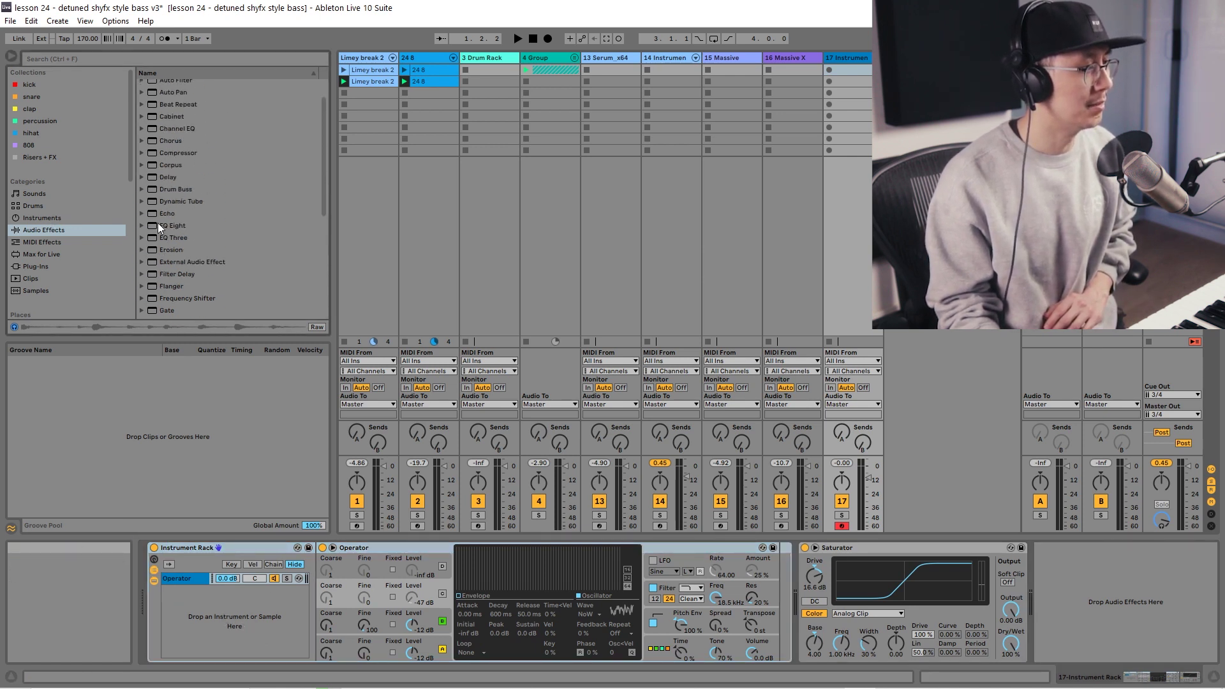
click(52, 219)
click(167, 85)
drag(226, 555, 239, 634)
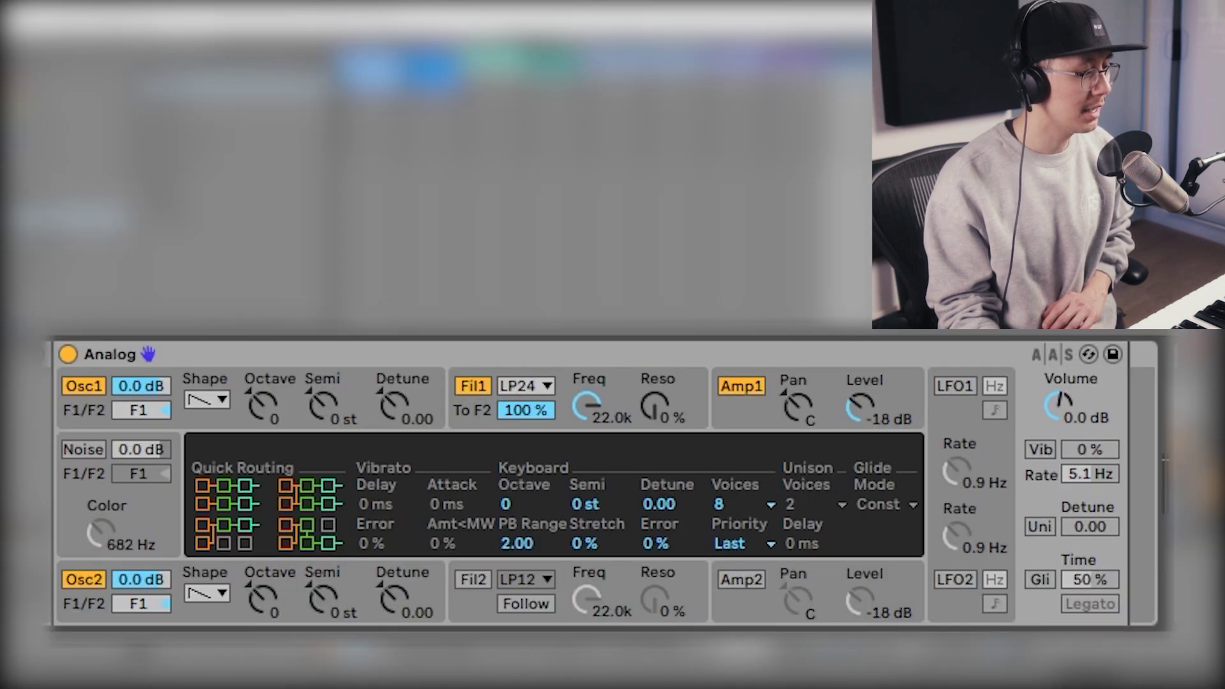
Switch off Analog's oscillator 2 and set oscillator 1's shape to noise
click(86, 578)
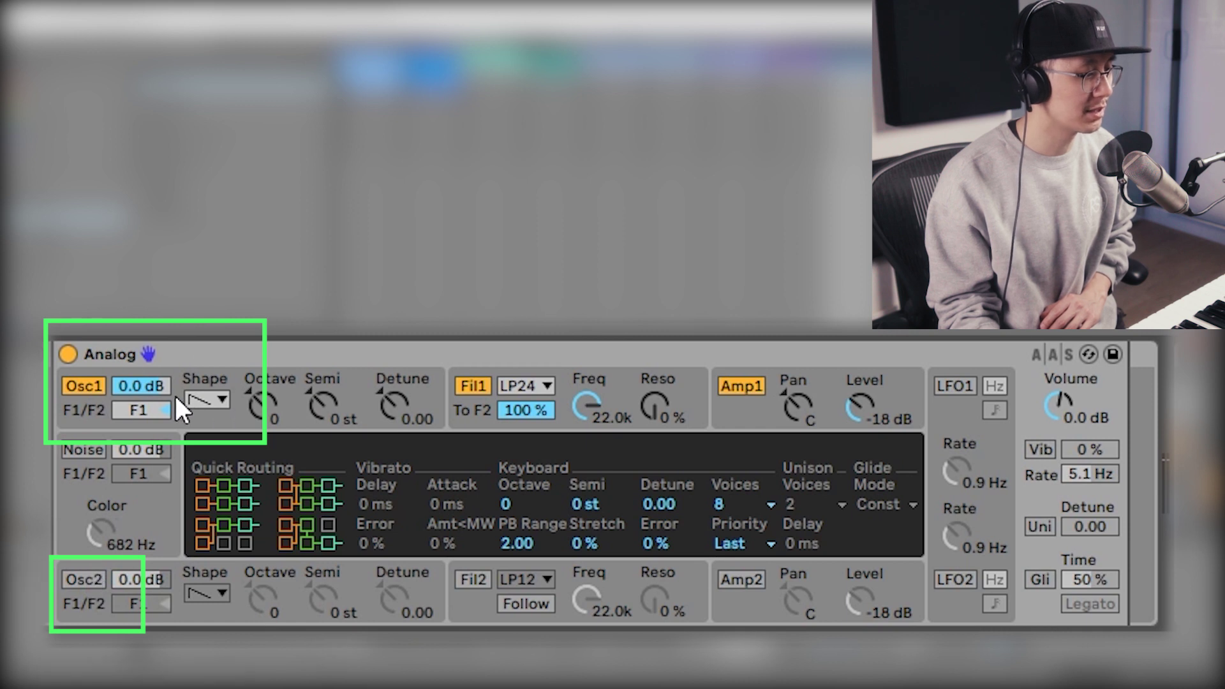
click(222, 397)
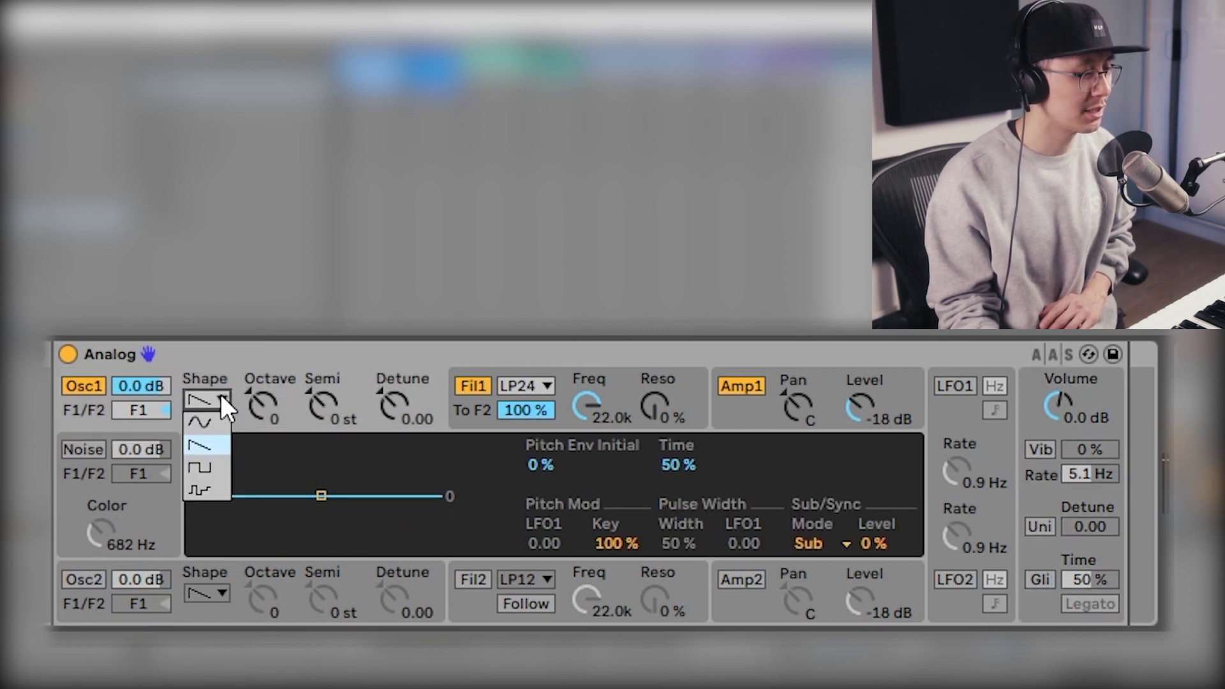
click(208, 488)
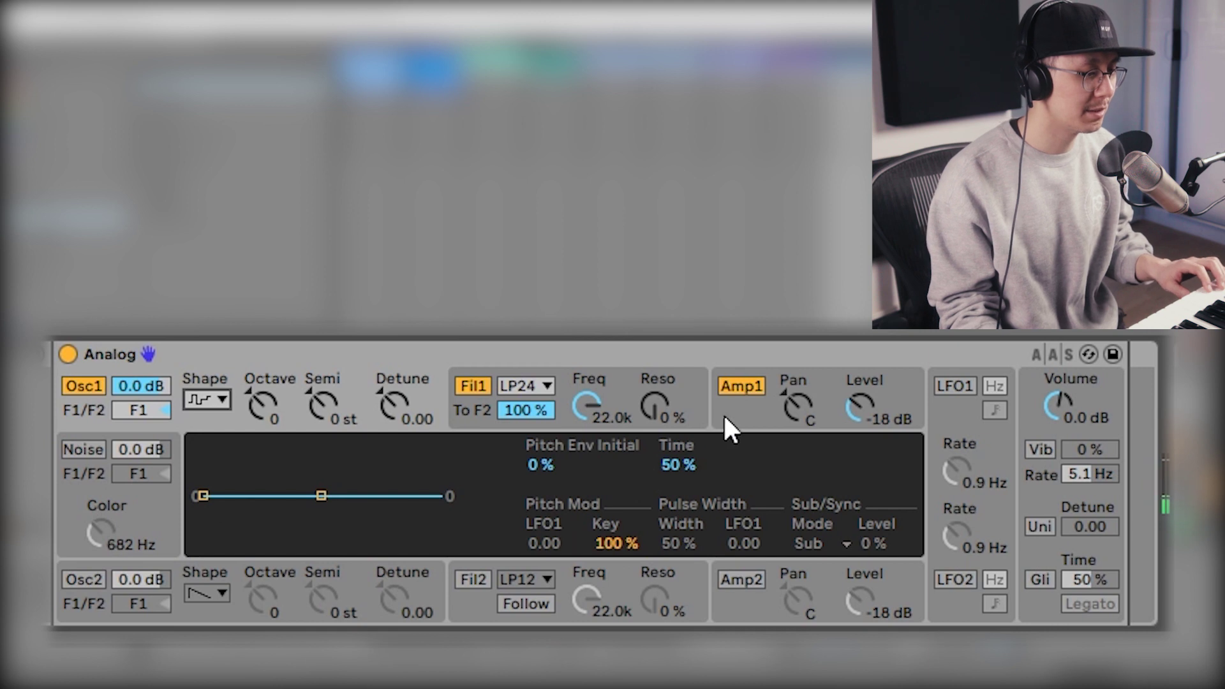
Set the Amp1 envelope's release to 5 ms and sustain to 1.00, and lower Analog's volume to -6.0 dB
click(742, 412)
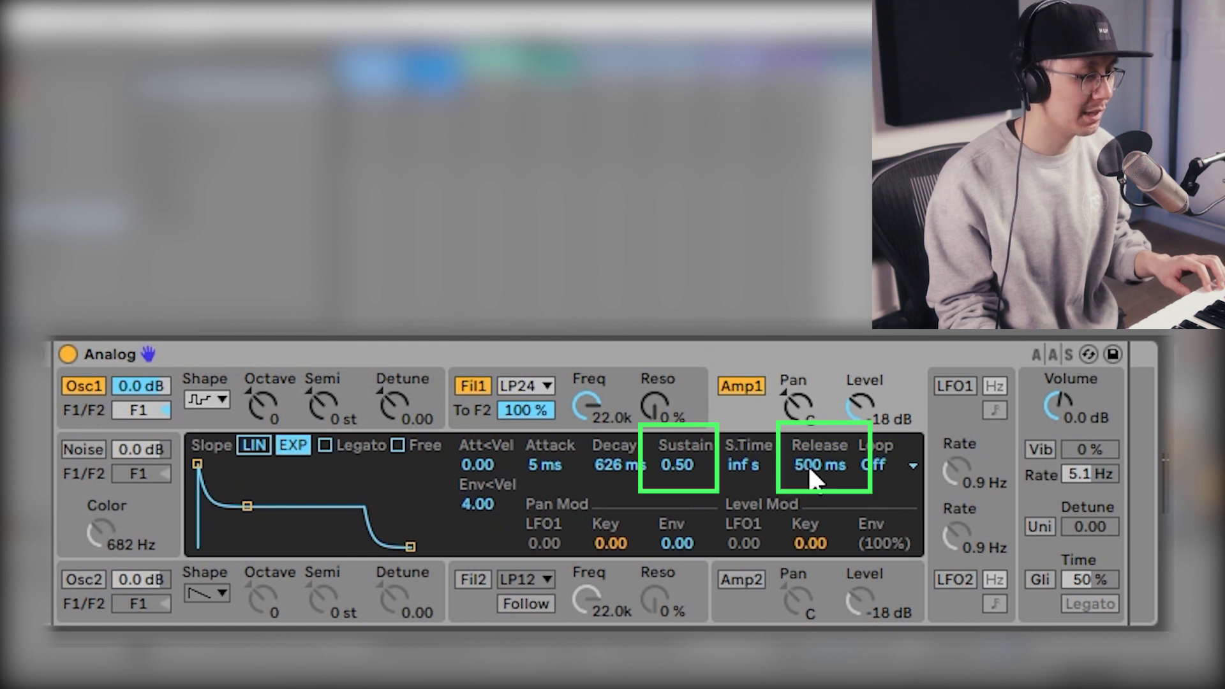
drag(808, 464, 808, 542)
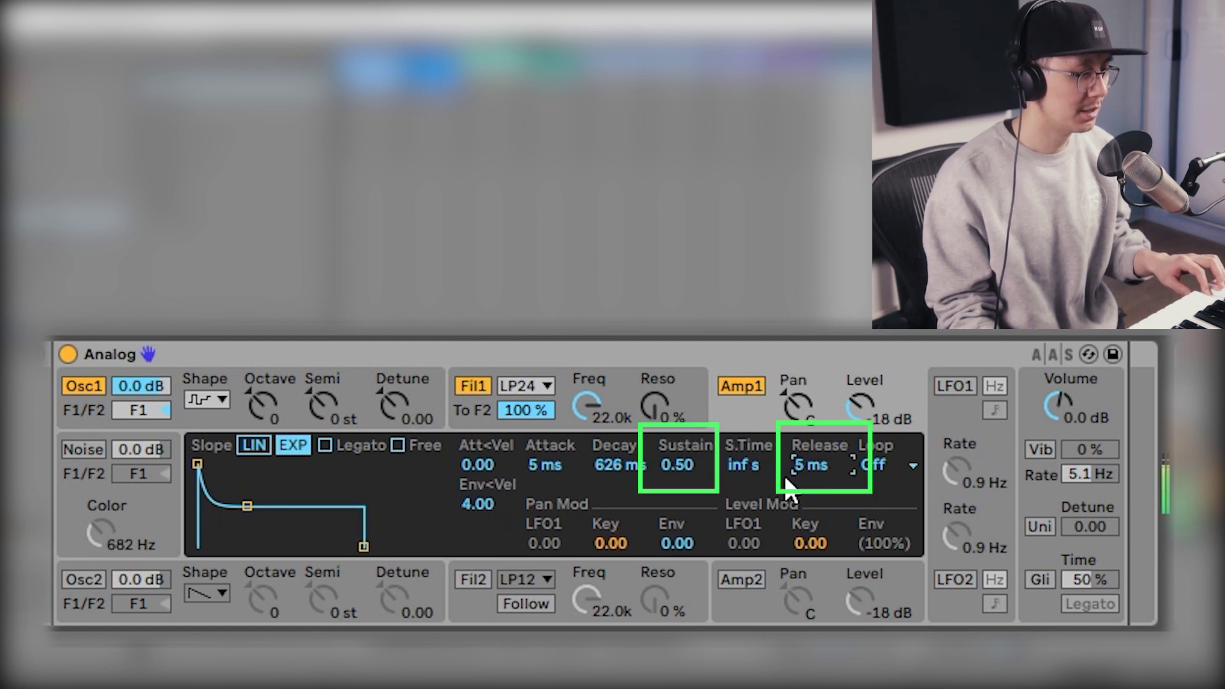
drag(679, 466, 679, 409)
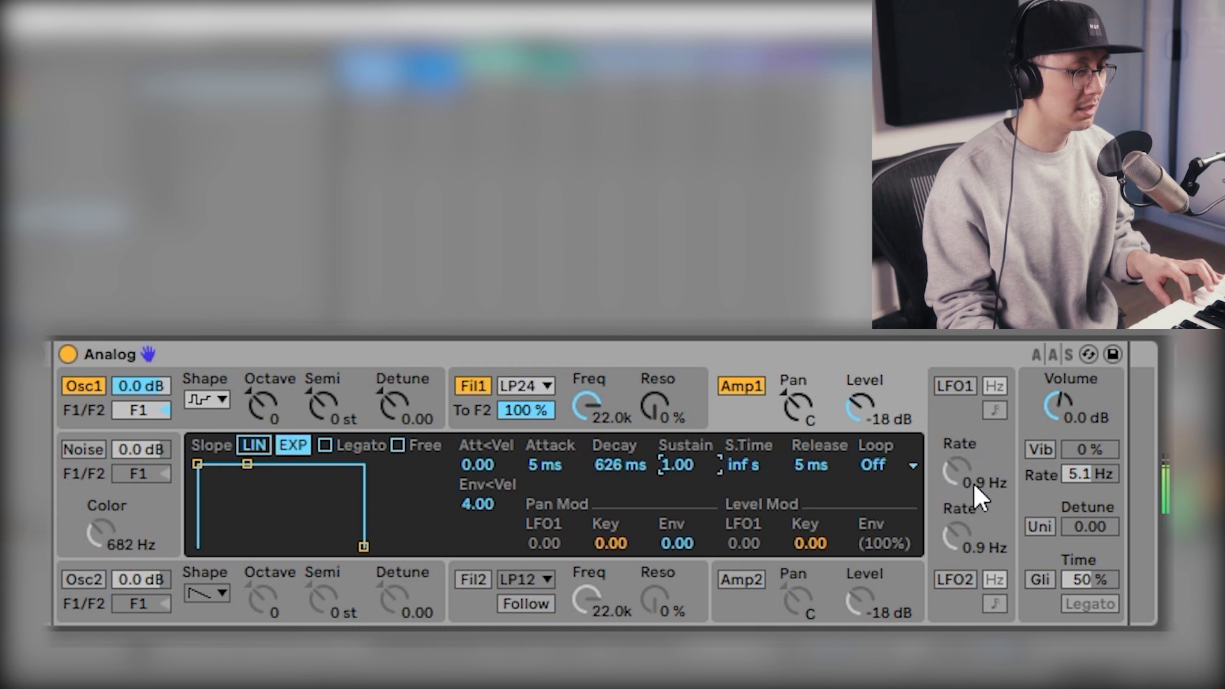
mouse_move(1058, 403)
mouse_down()
mouse_move(1058, 480)
mouse_move(1071, 421)
mouse_up()
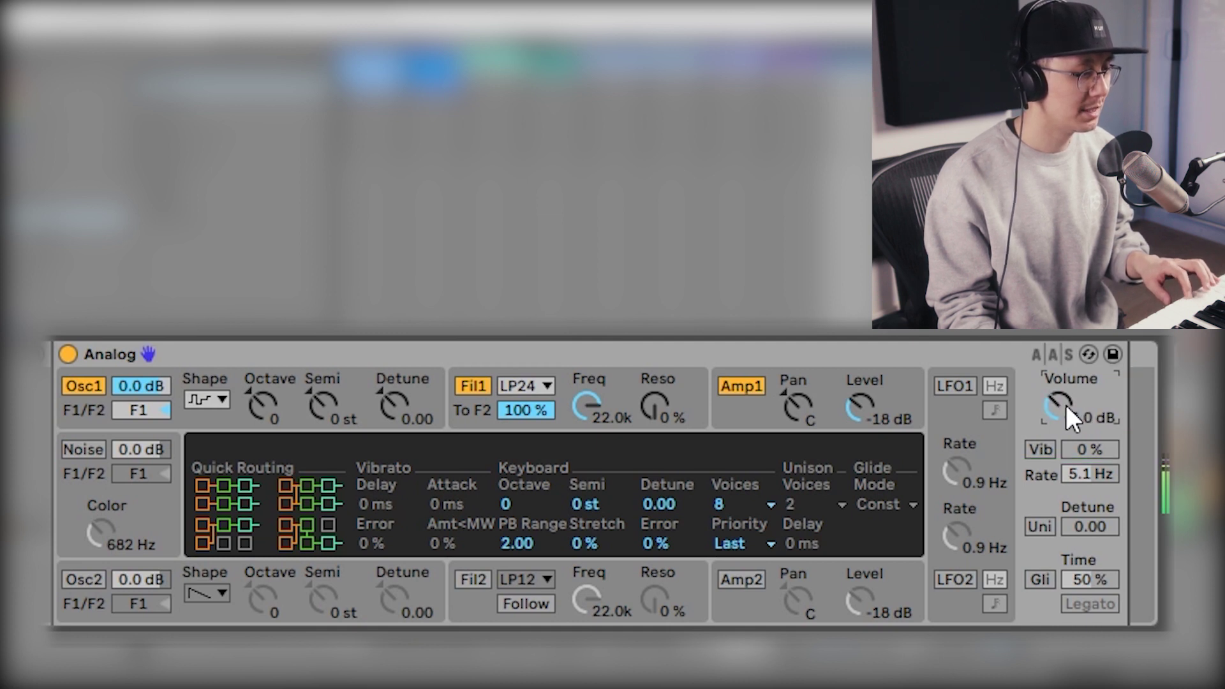
Set Analog's filter 1 to High-pass 24dB/oct with a frequency of 467 and a resonance of 25 %
click(527, 386)
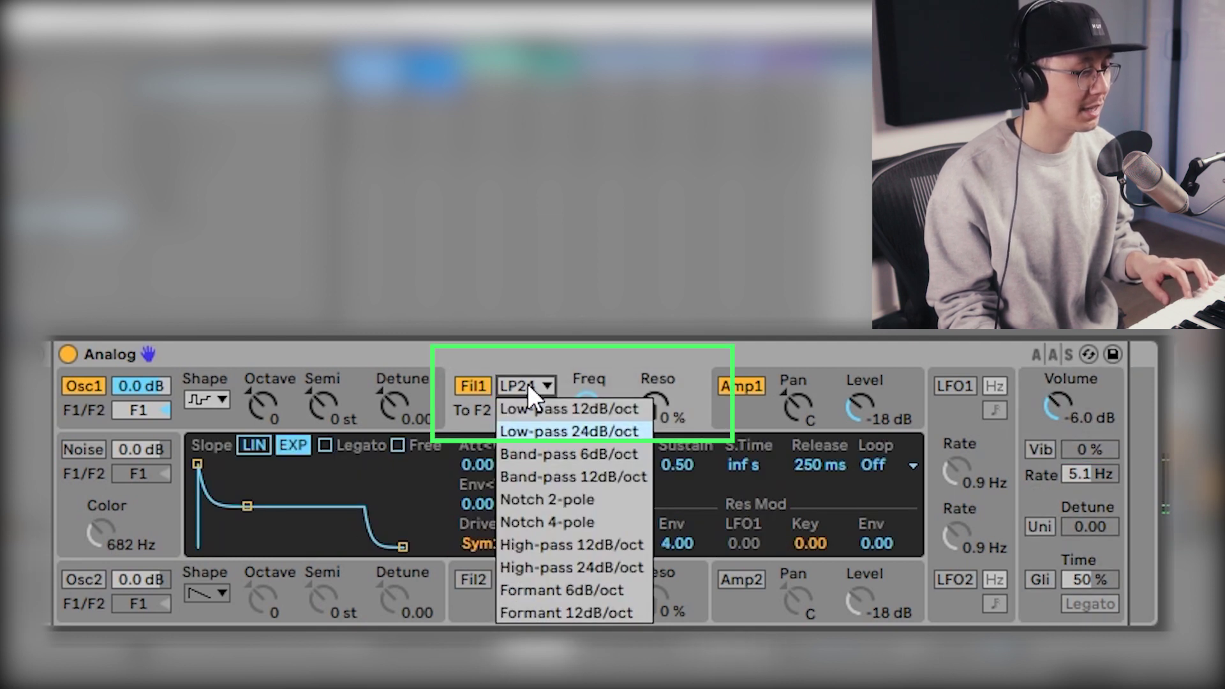
click(569, 565)
drag(585, 406, 586, 425)
drag(655, 406, 655, 394)
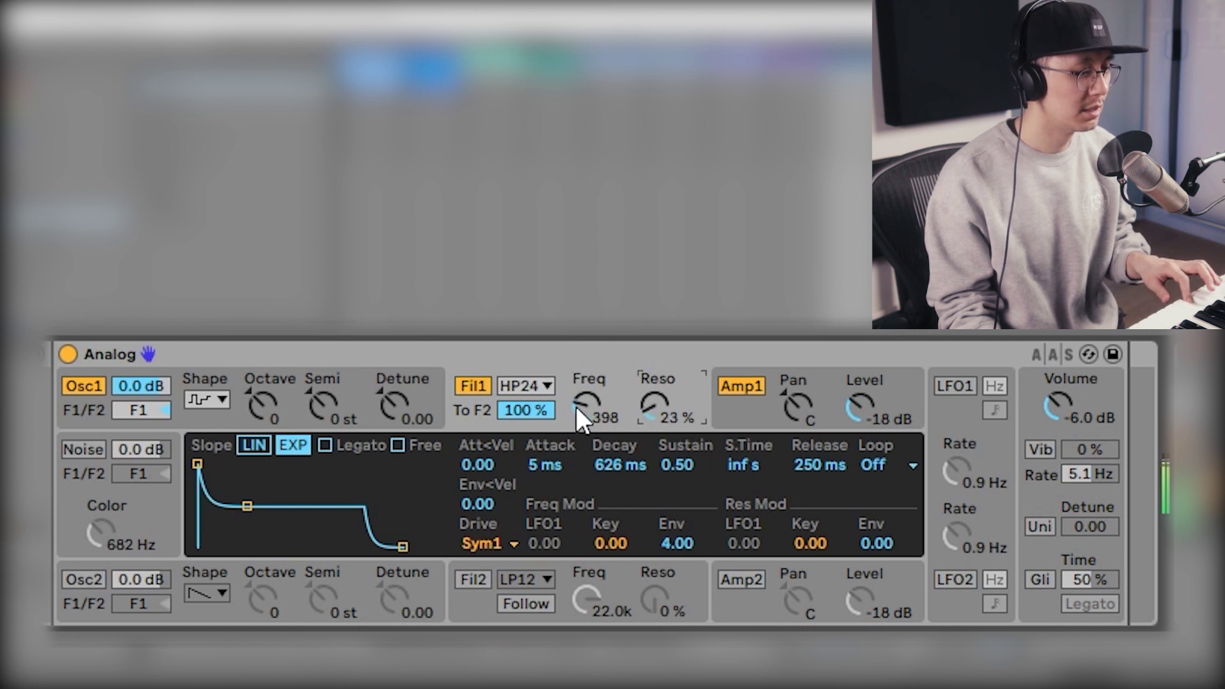
drag(592, 421, 592, 424)
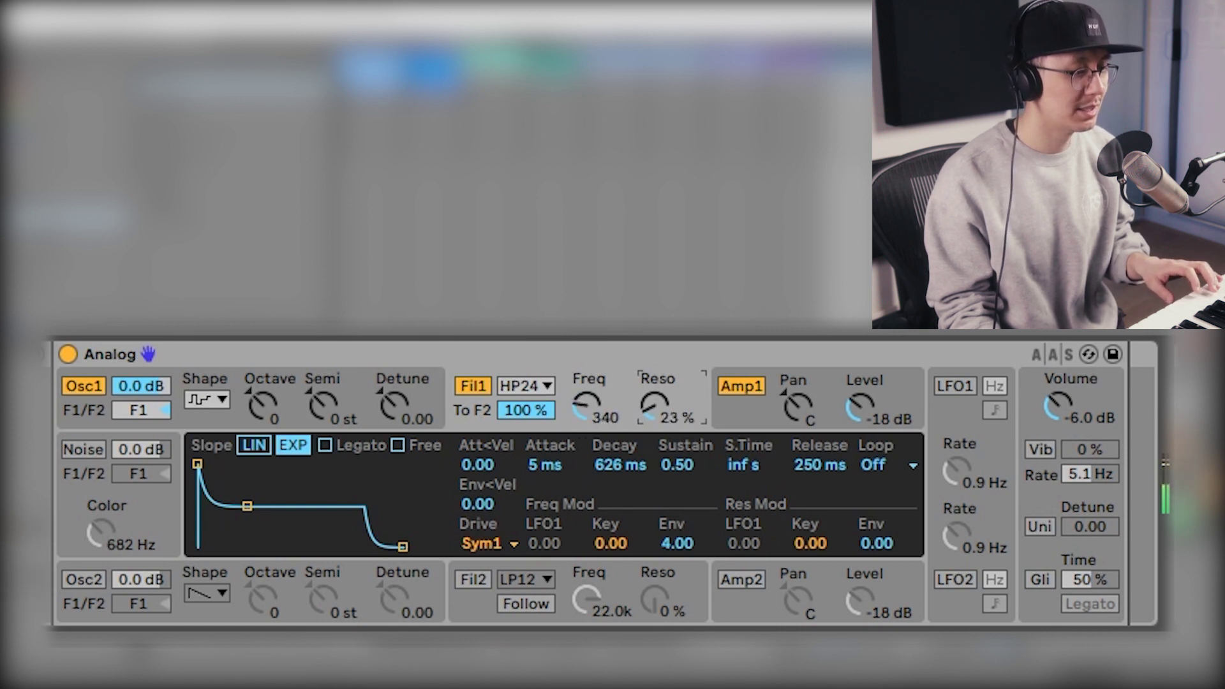
drag(668, 413, 668, 412)
drag(591, 415, 590, 410)
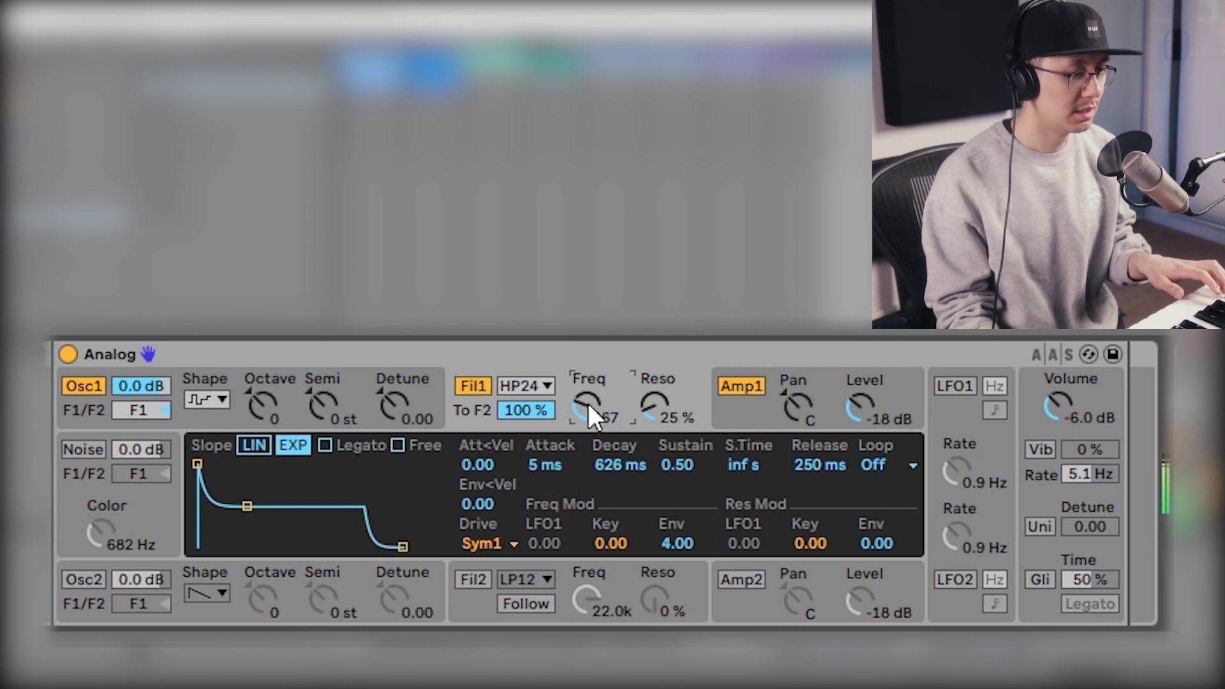
Set the Amp1 envelope's velocity modulation (Env<Vel) to 0.00 and lower Analog's volume further
click(731, 411)
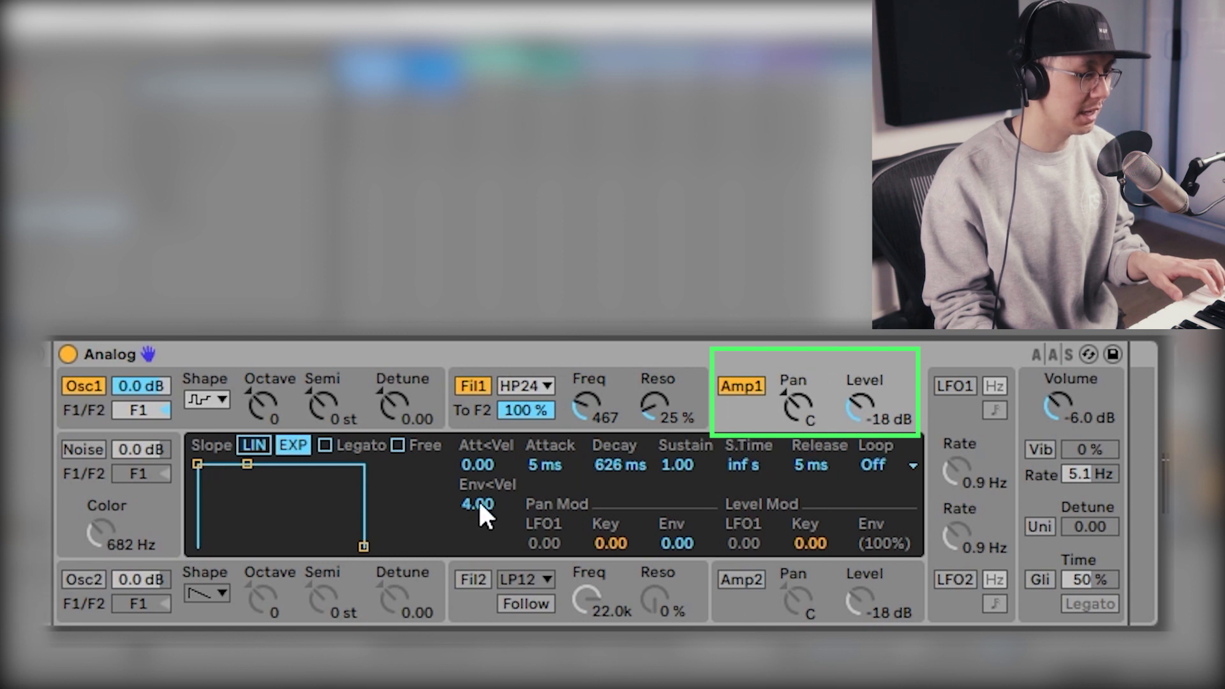
drag(471, 510, 471, 574)
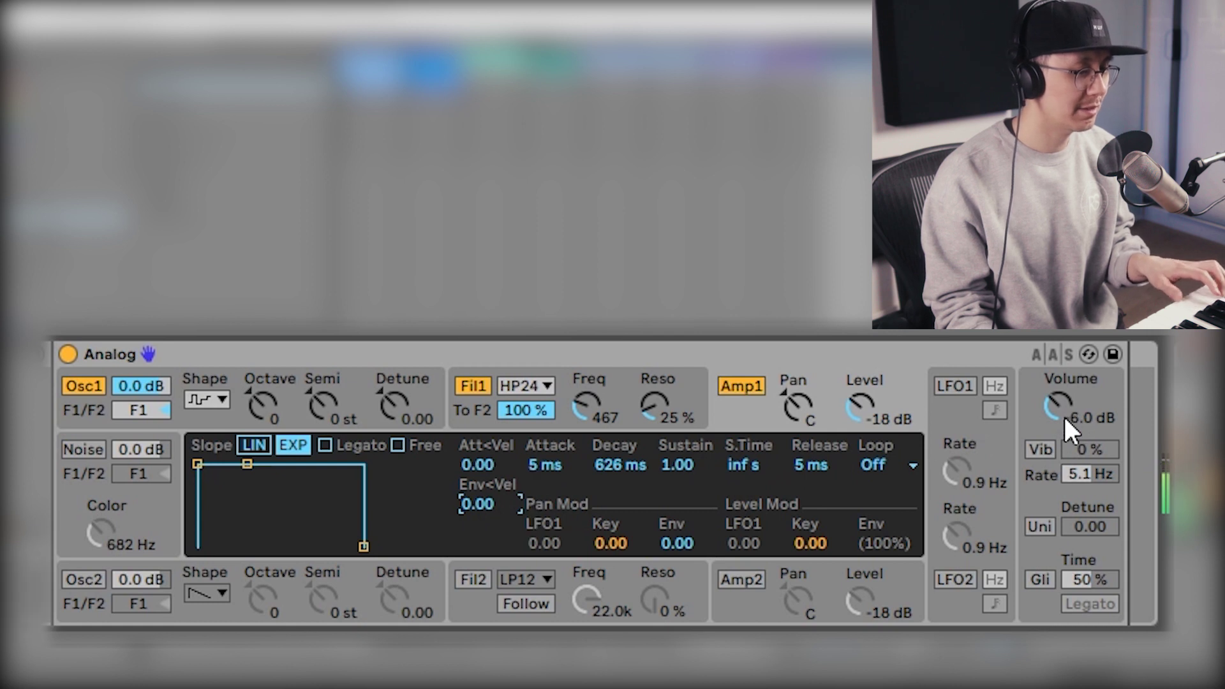
mouse_move(1062, 405)
mouse_down()
mouse_move(1061, 432)
mouse_move(1062, 421)
mouse_up()
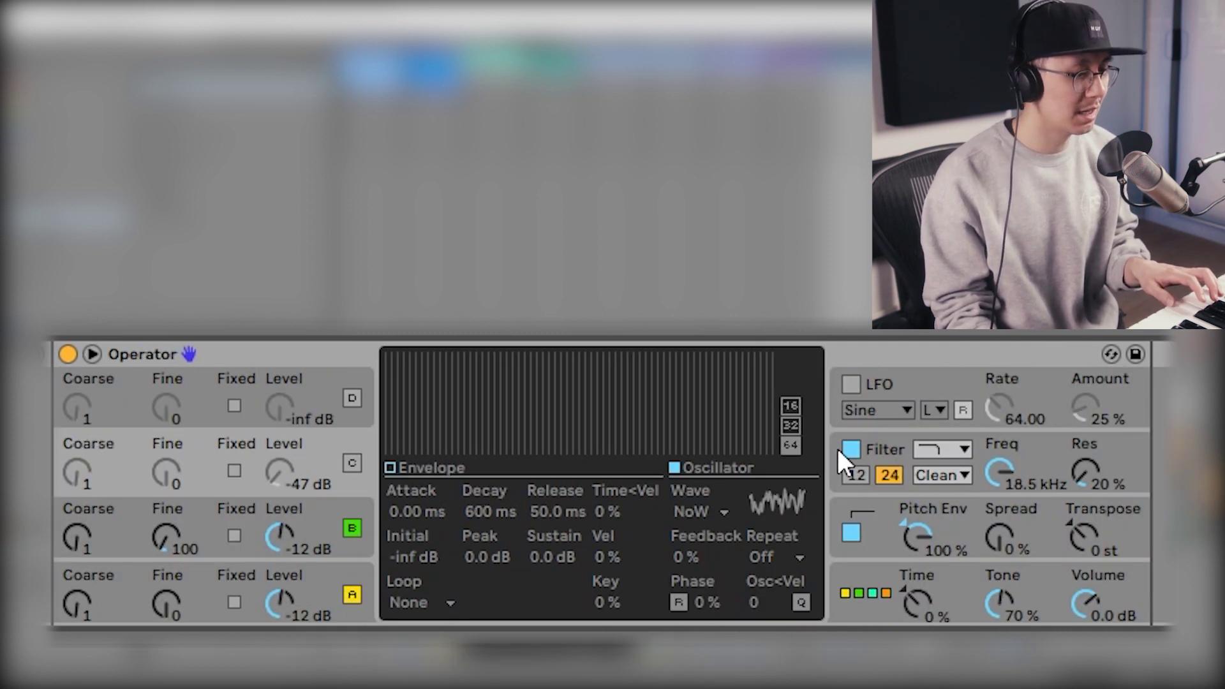
Set Operator's pitch envelope decay to 969 ms and decay slope to 0.0 %, raising its peak to +7 st and fine-tuning it
click(908, 533)
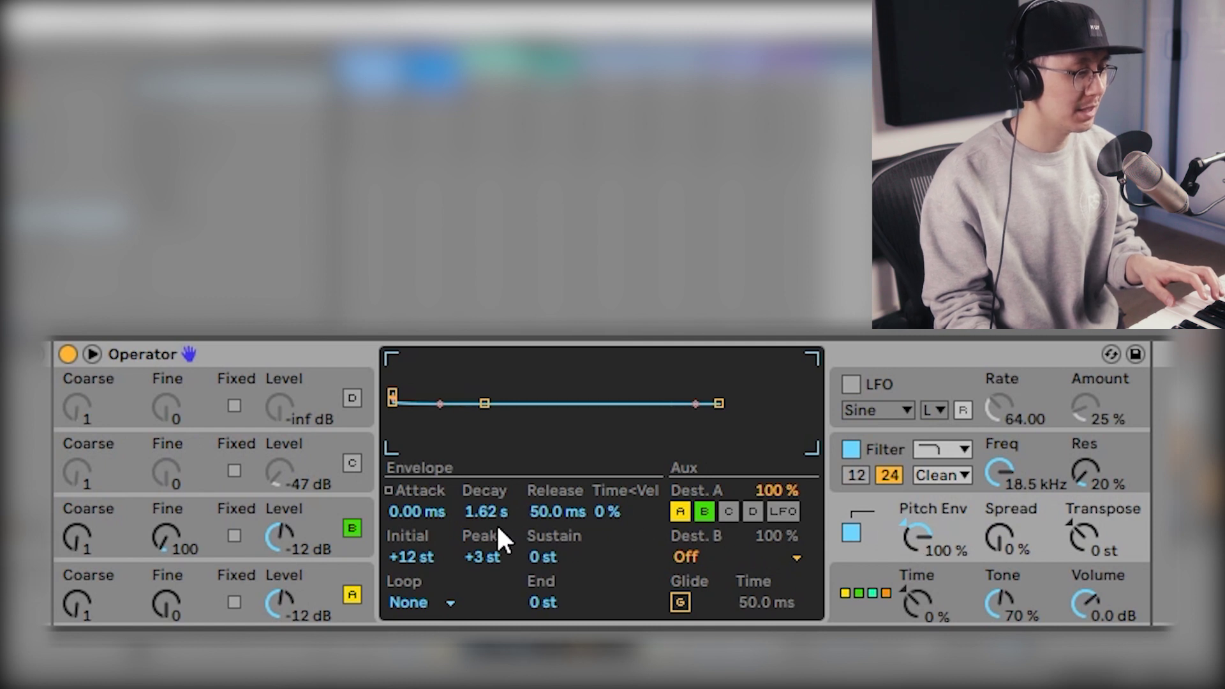
mouse_move(490, 513)
mouse_down()
mouse_move(490, 526)
mouse_move(490, 514)
mouse_up()
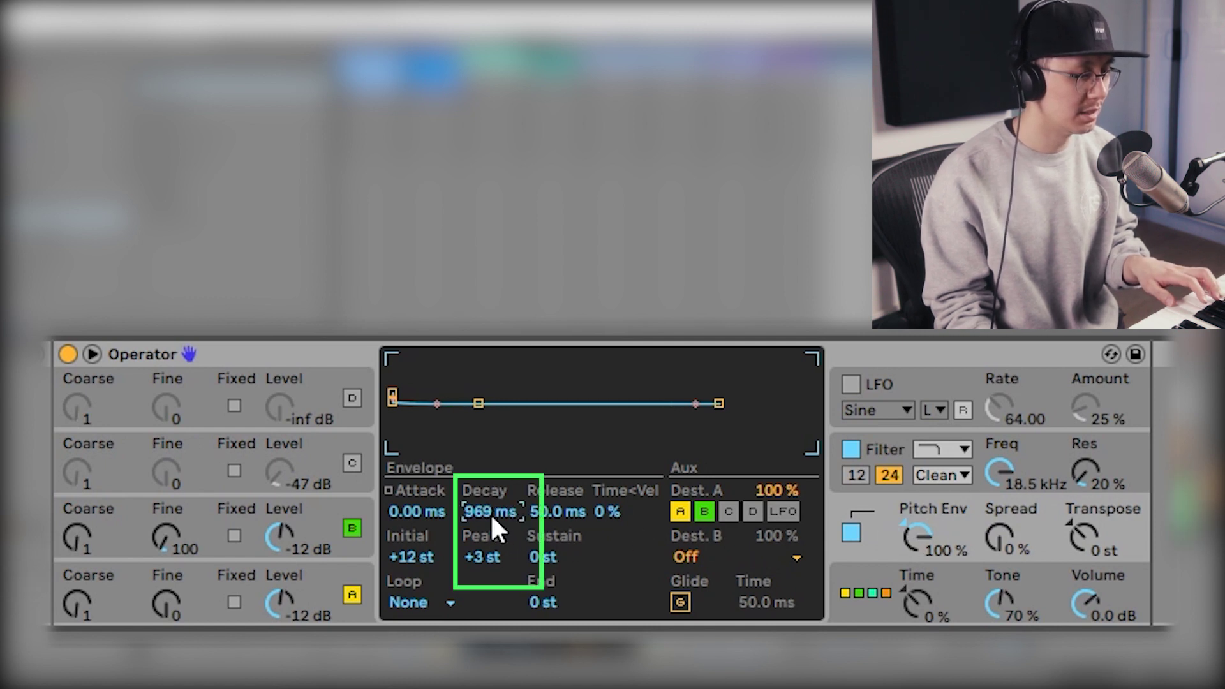
drag(486, 556, 486, 551)
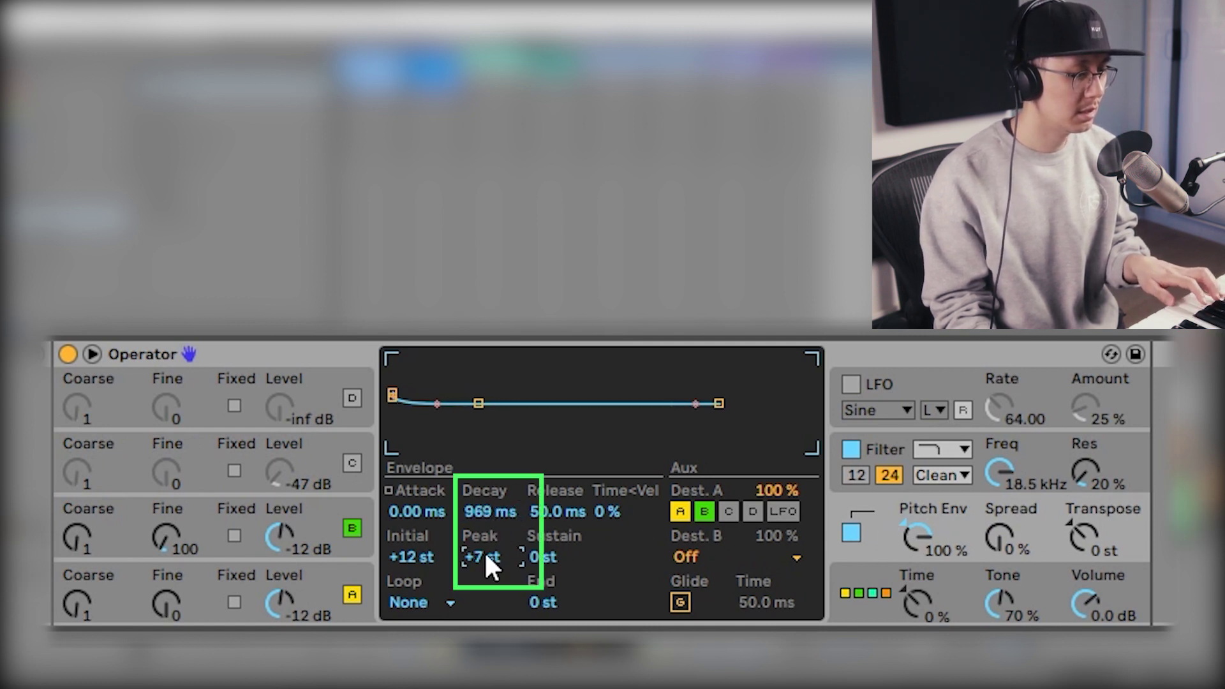
click(438, 403)
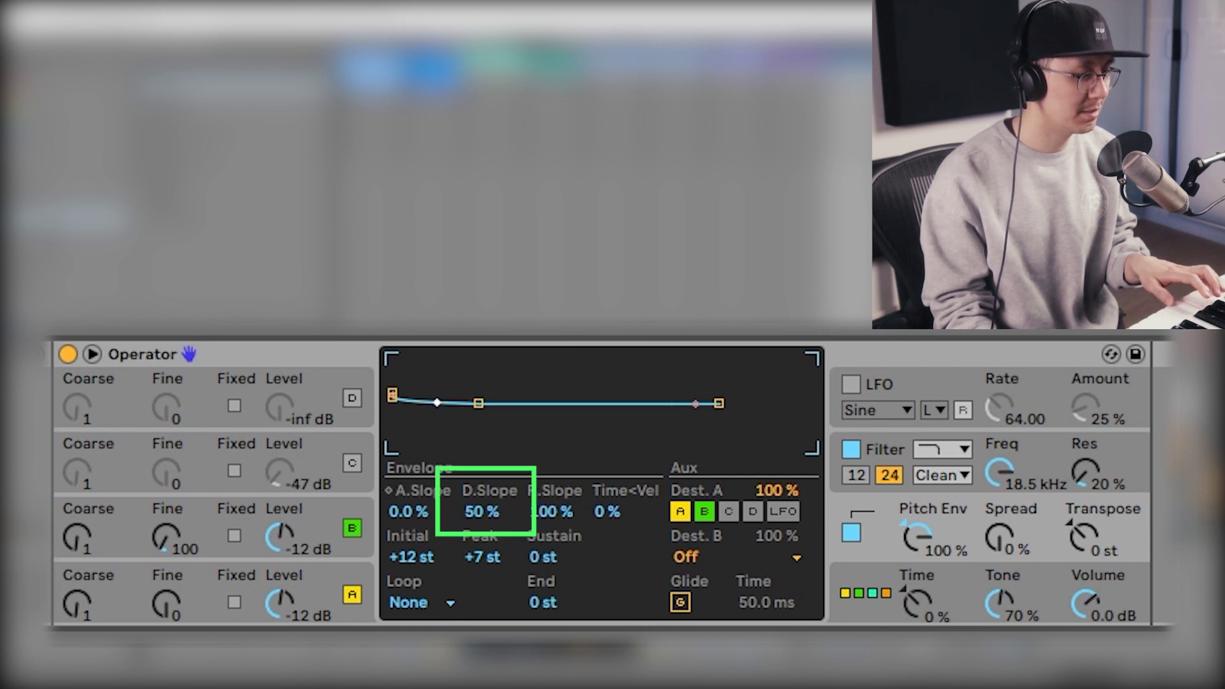
mouse_move(437, 403)
mouse_down()
mouse_move(438, 434)
mouse_move(438, 401)
mouse_up()
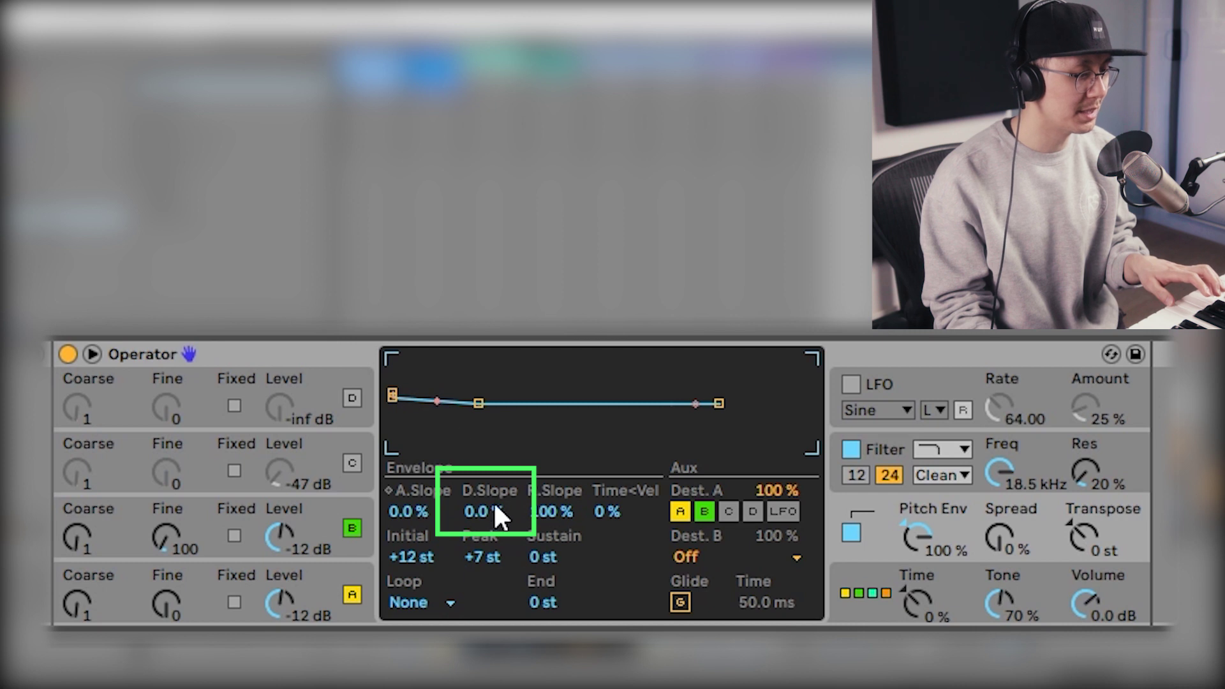
mouse_move(483, 566)
mouse_down()
mouse_move(483, 577)
mouse_move(479, 563)
mouse_up()
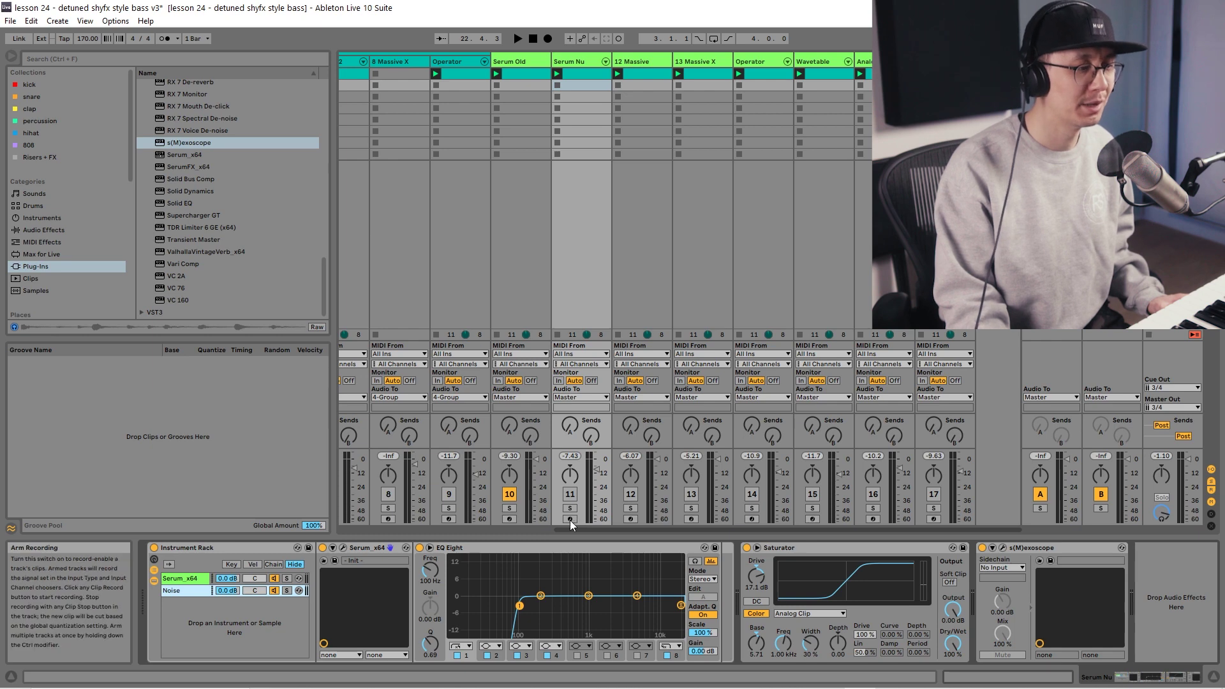
Select the Serum Old track and show its Serum and s(M)exoscope plug-in windows
click(510, 502)
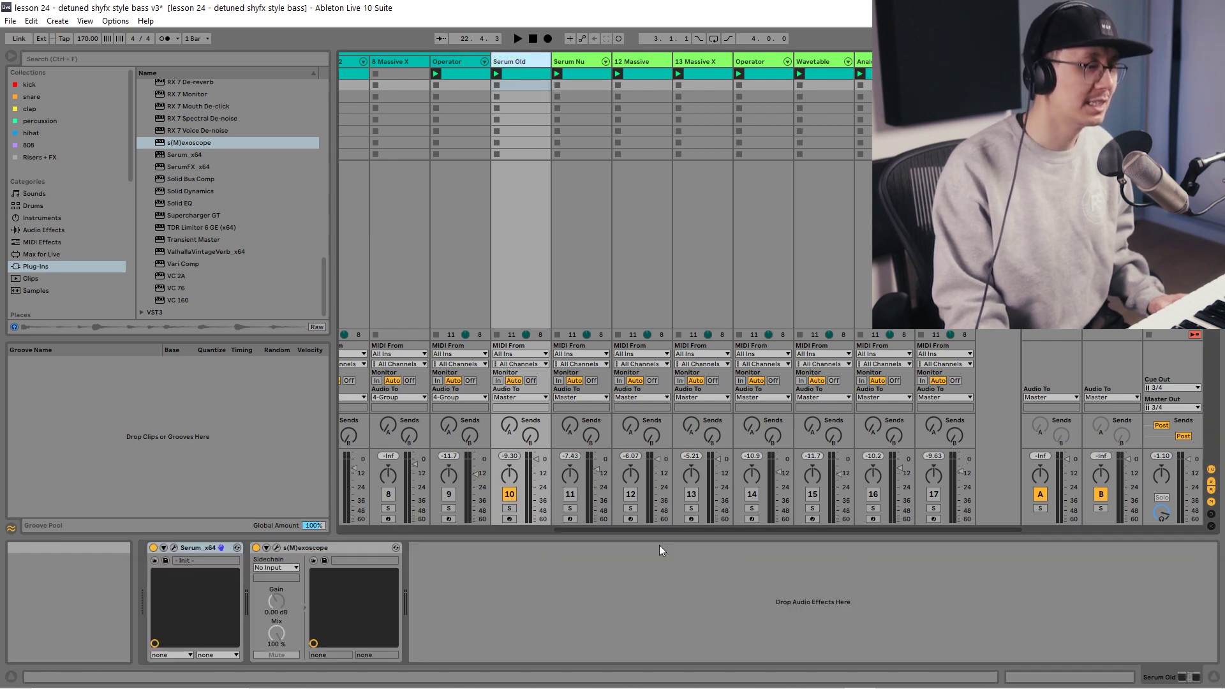
key(ctrl+alt+p)
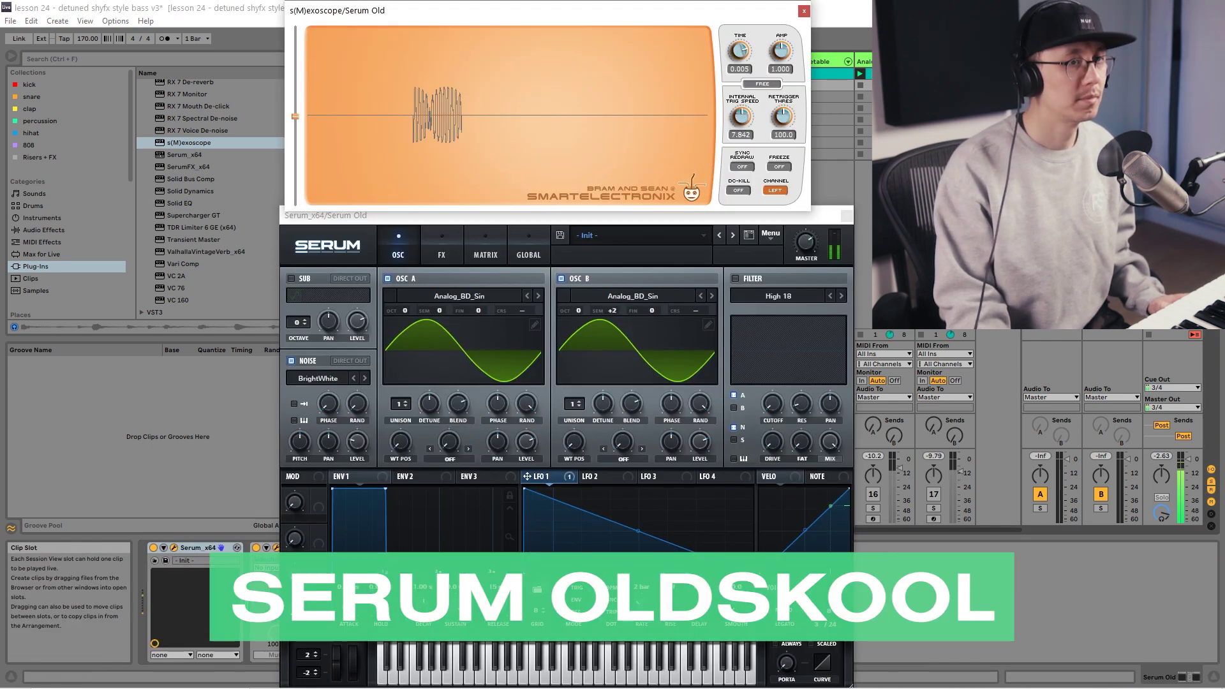